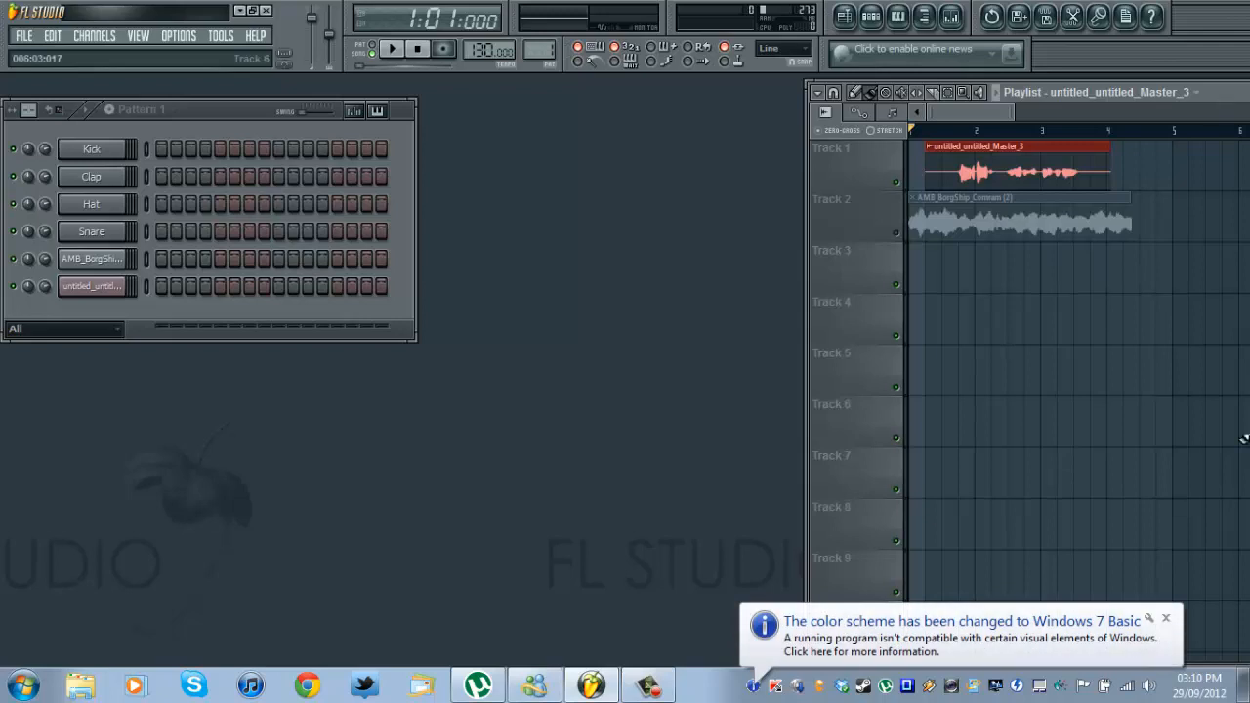
Step: Open the Windows color scheme notice and dismiss it
{"action": "left_click", "coordinate": [1172, 630]}
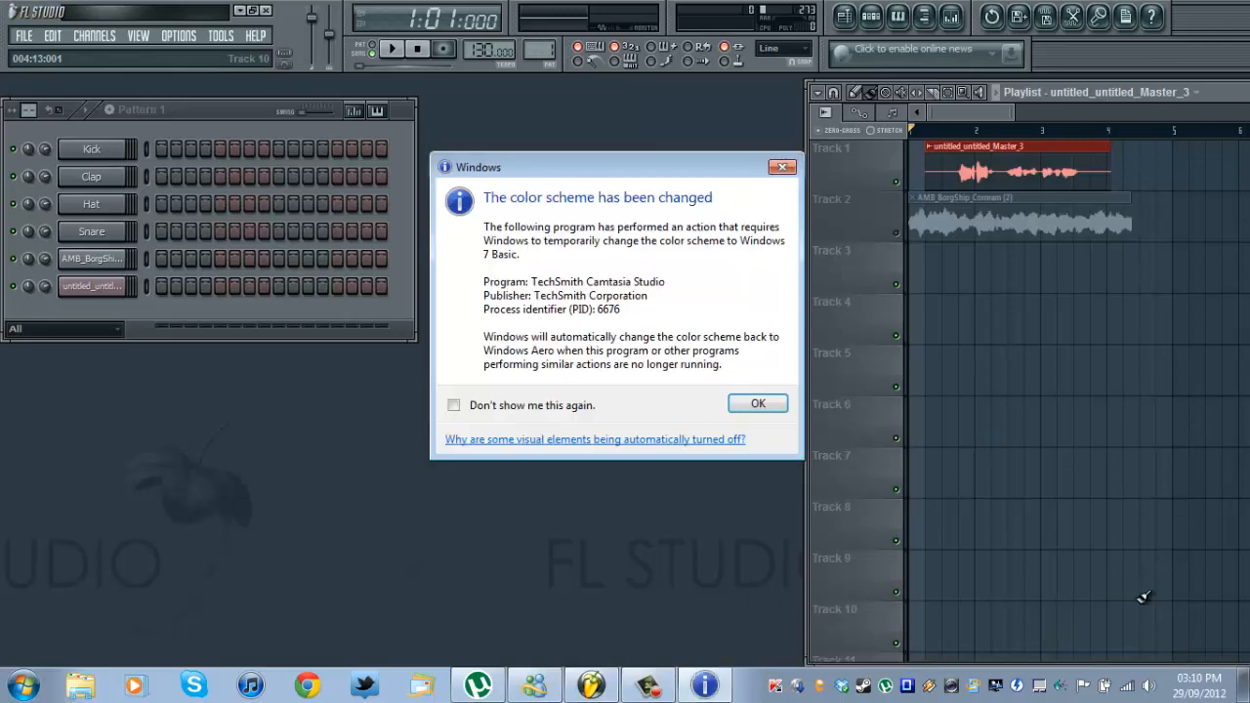
{"action": "left_click", "coordinate": [754, 404]}
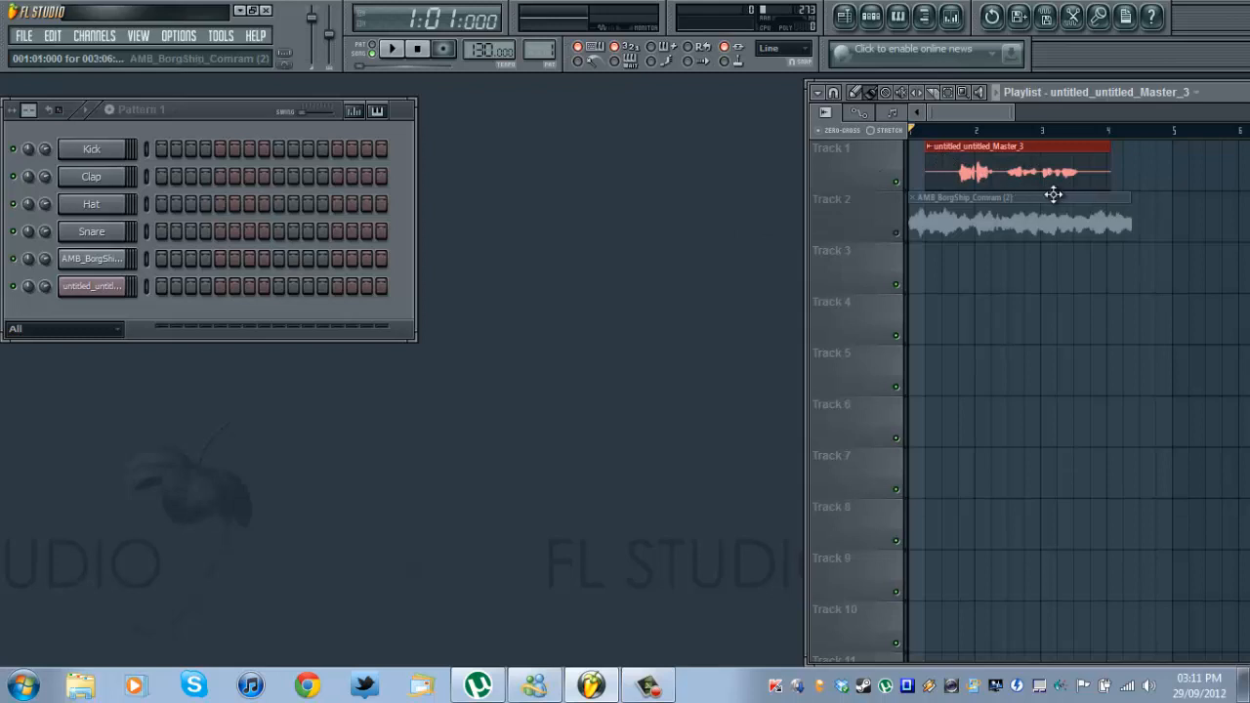
Step: Play the untitled_untitled_Master_3 clip on Track 1 twice and stop playback after each listen
{"action": "left_click", "coordinate": [396, 51]}
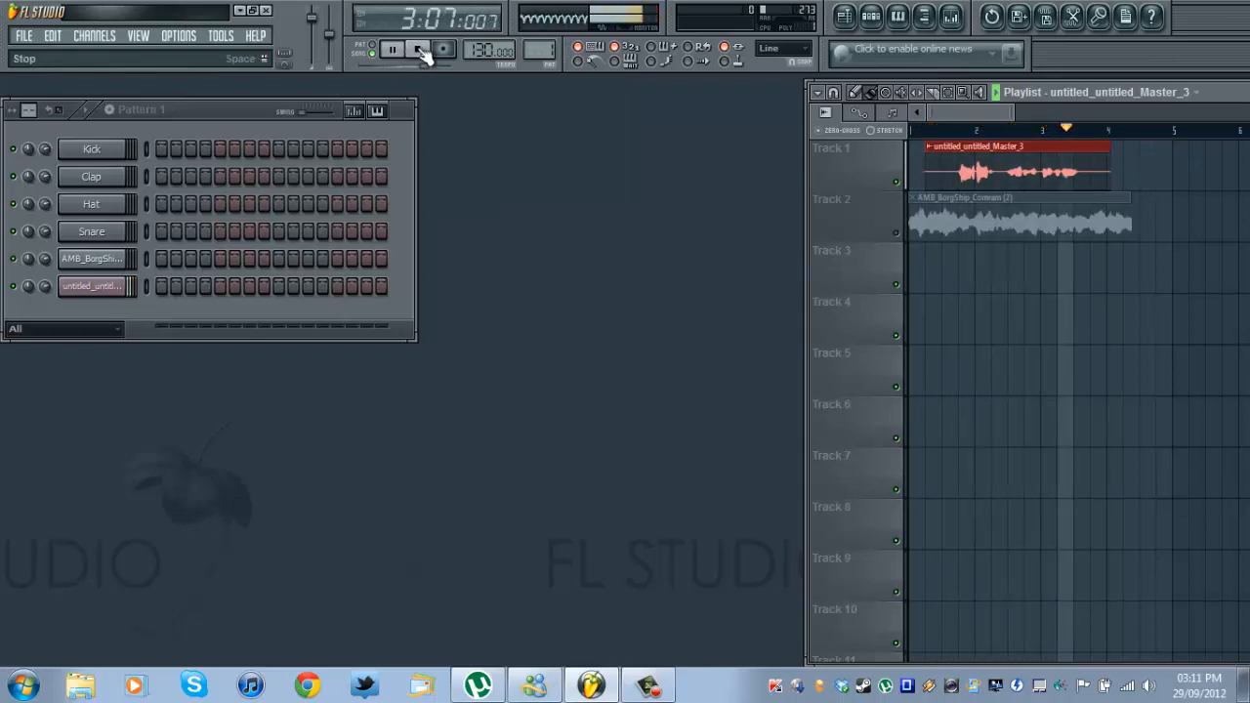
{"action": "left_click", "coordinate": [420, 50]}
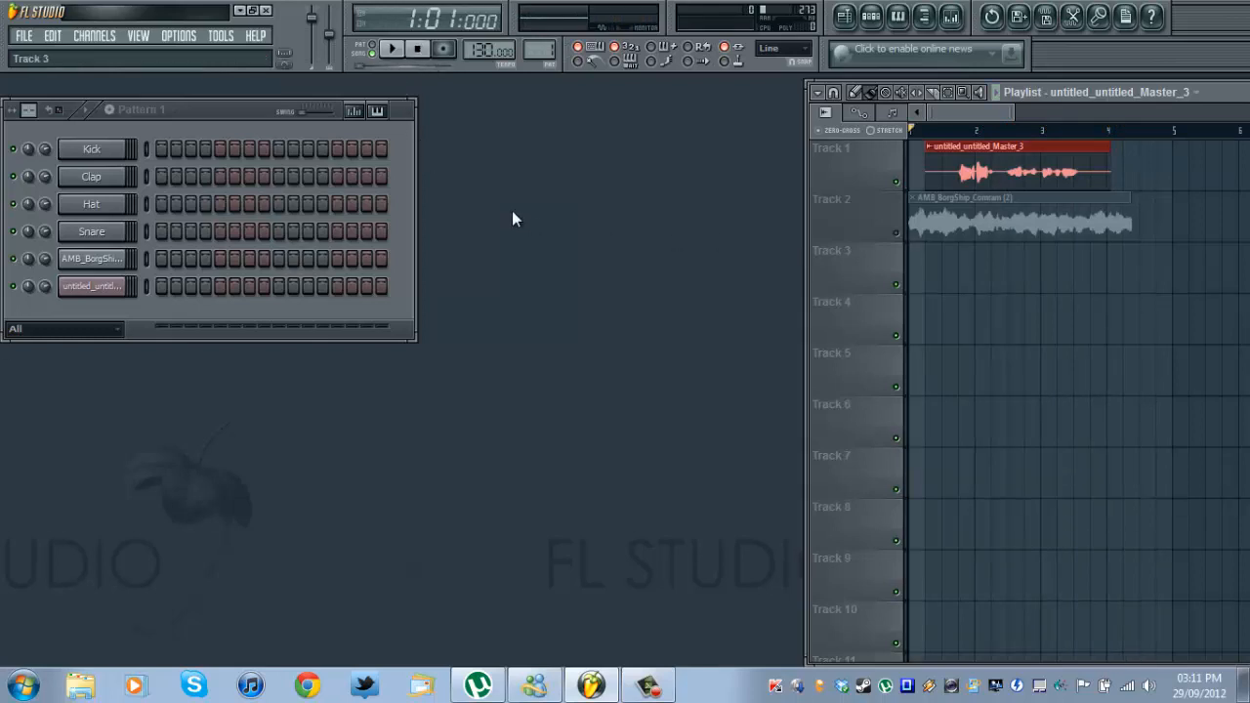
{"action": "left_click", "coordinate": [228, 115]}
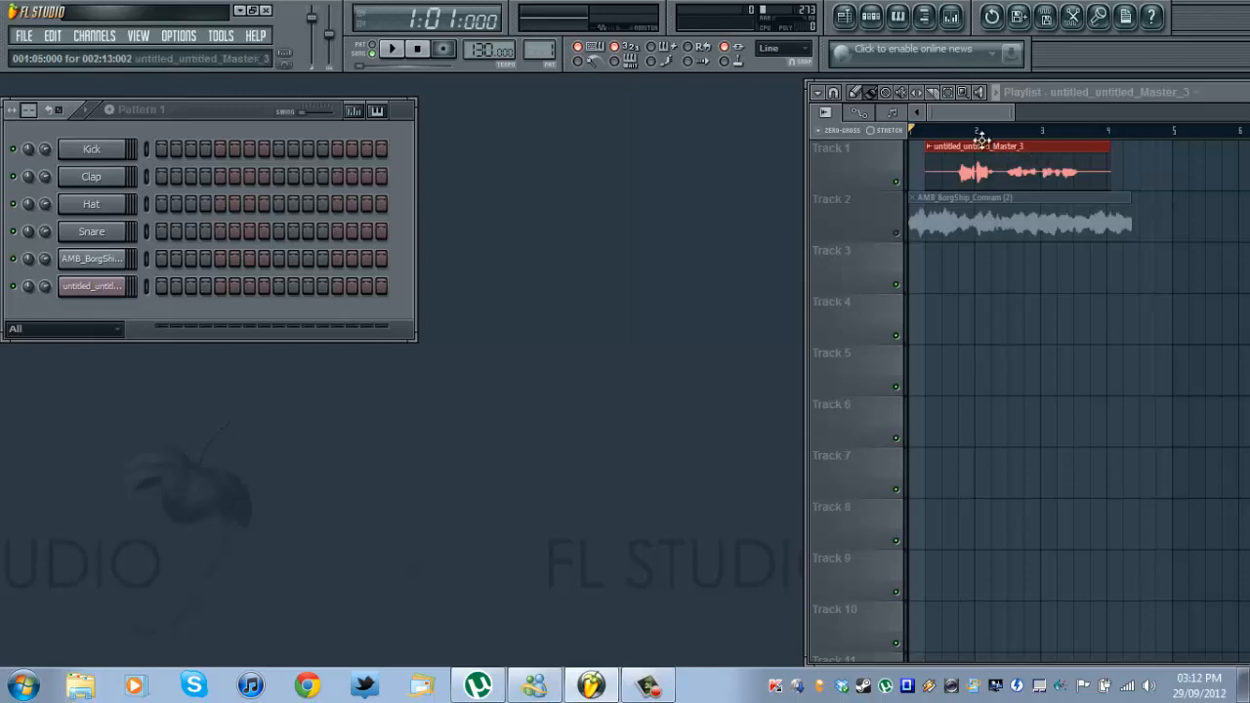
{"action": "left_click", "coordinate": [392, 48]}
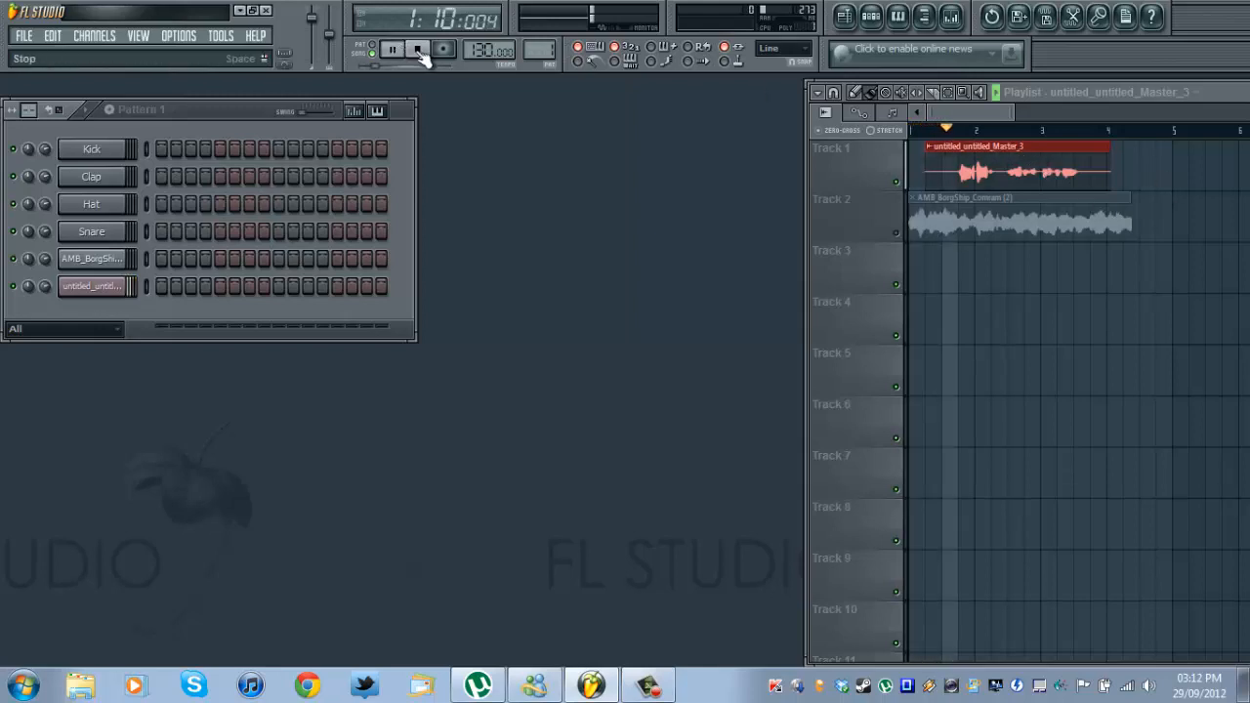
{"action": "left_click", "coordinate": [418, 50]}
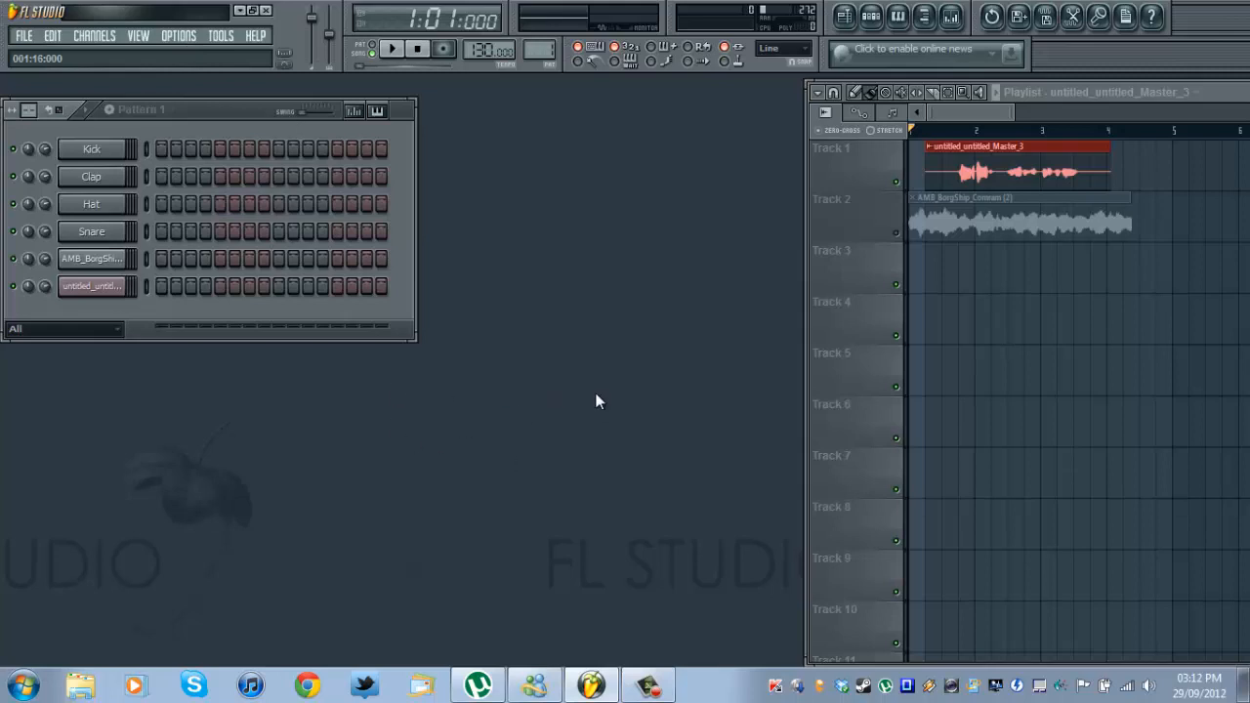
Step: Show the mixer and move its window slightly upward over the workspace
{"action": "left_click", "coordinate": [145, 39]}
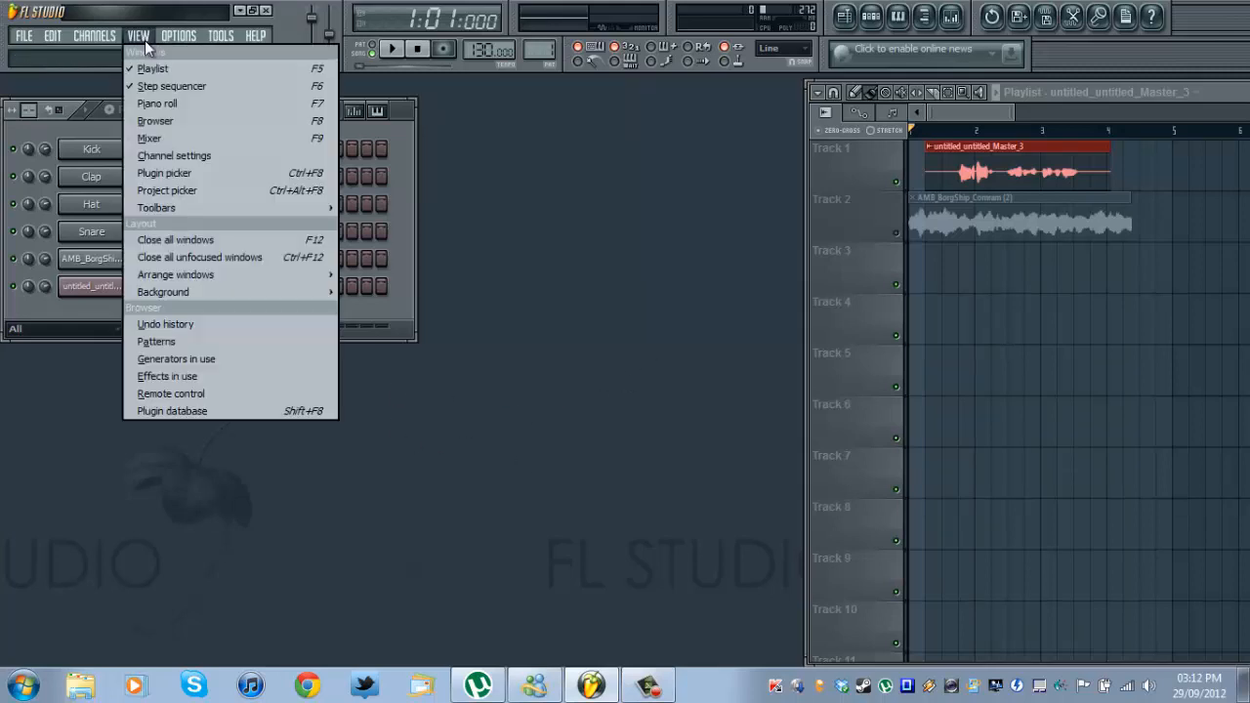
{"action": "left_click", "coordinate": [202, 139]}
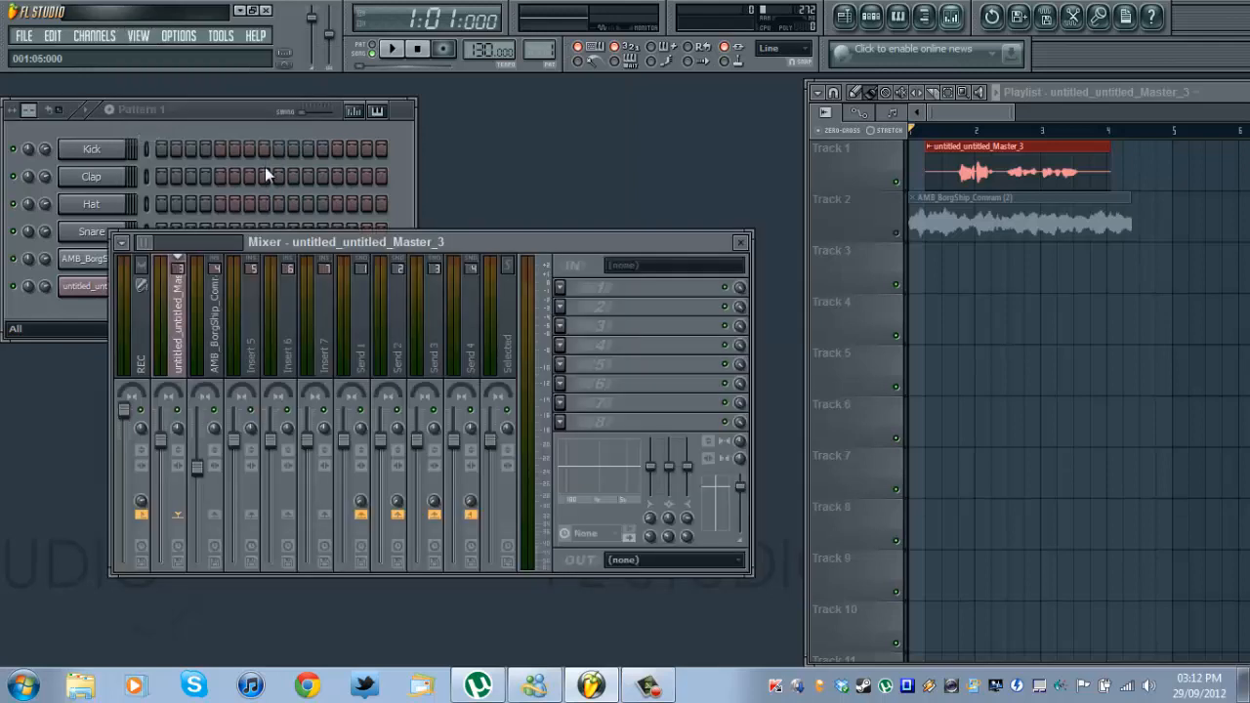
{"action": "left_click_drag", "start_coordinate": [455, 239], "coordinate": [487, 195]}
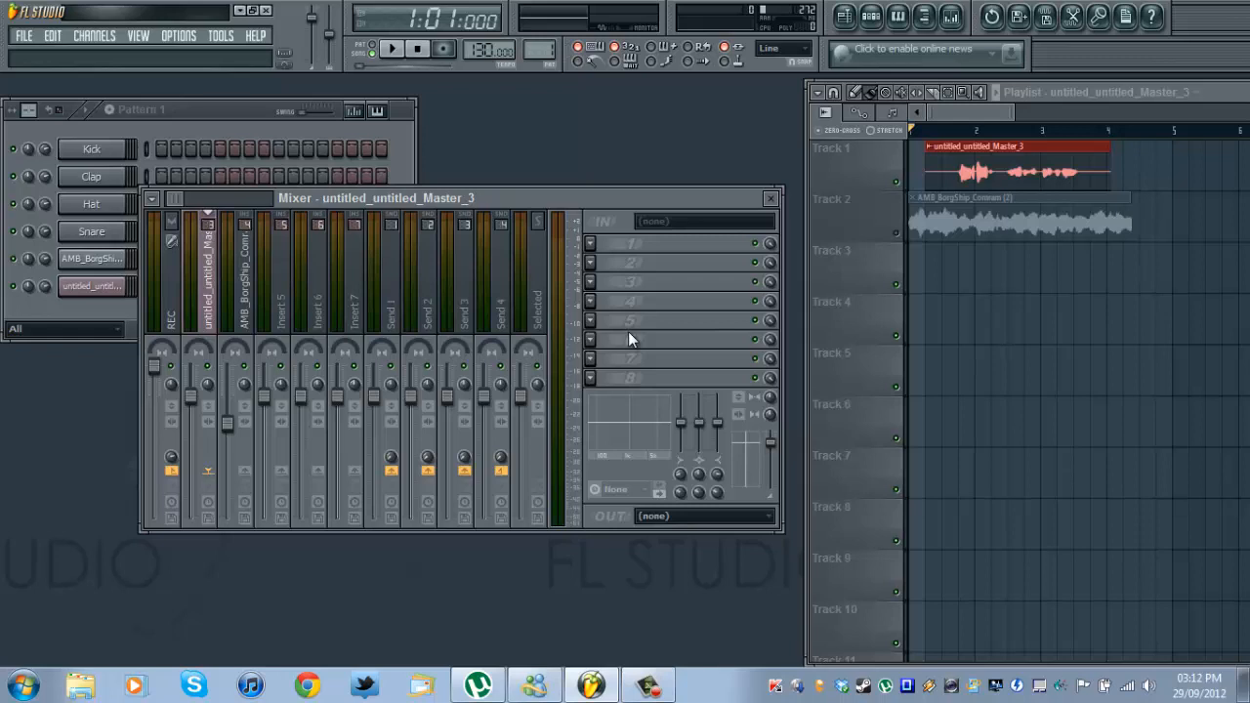
Step: Examine the REC, untitled_untitled_Master_3 and AMB_BorgShip_Comram (2) tracks in the mixer
{"action": "left_click", "coordinate": [176, 293]}
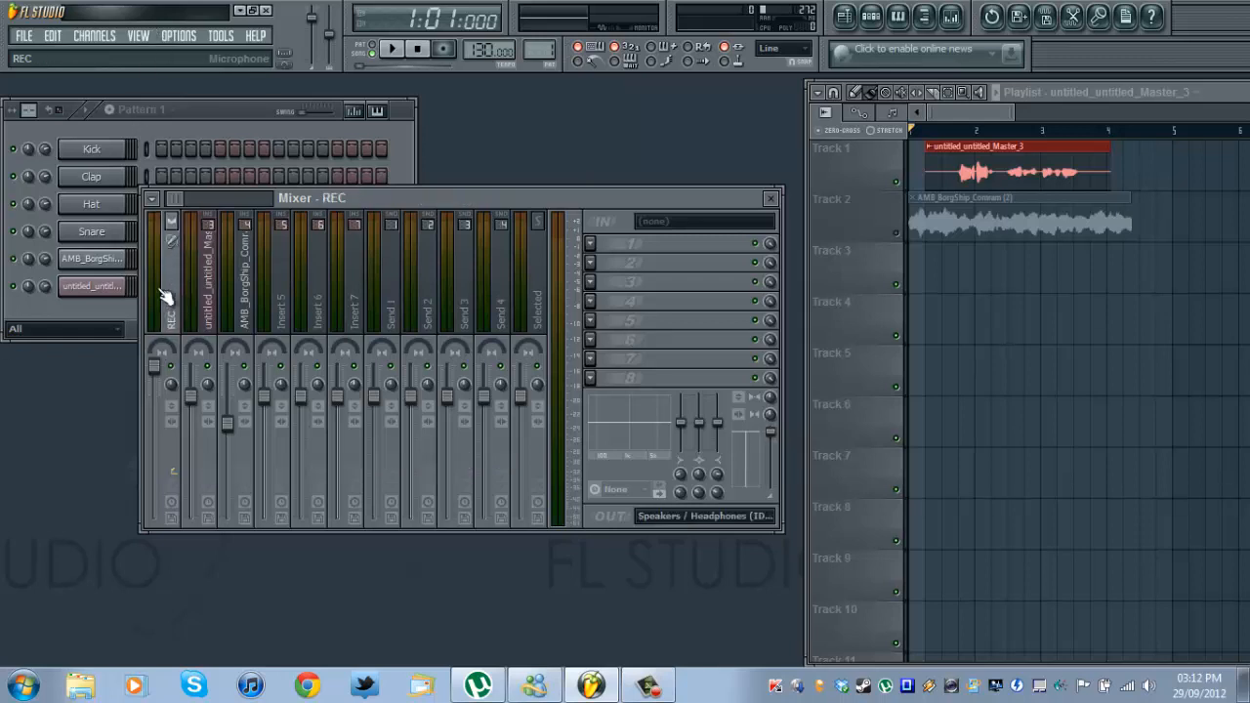
{"action": "left_click", "coordinate": [209, 318]}
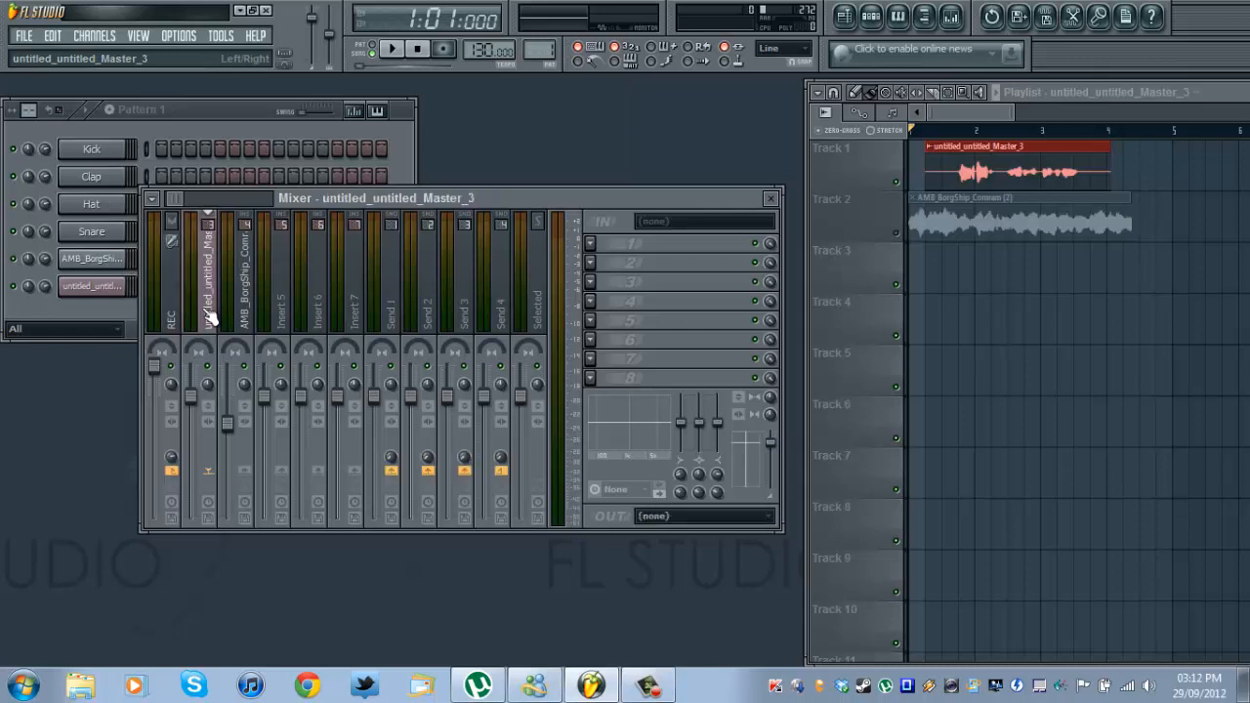
{"action": "left_click", "coordinate": [244, 270]}
{"action": "left_click", "coordinate": [211, 271]}
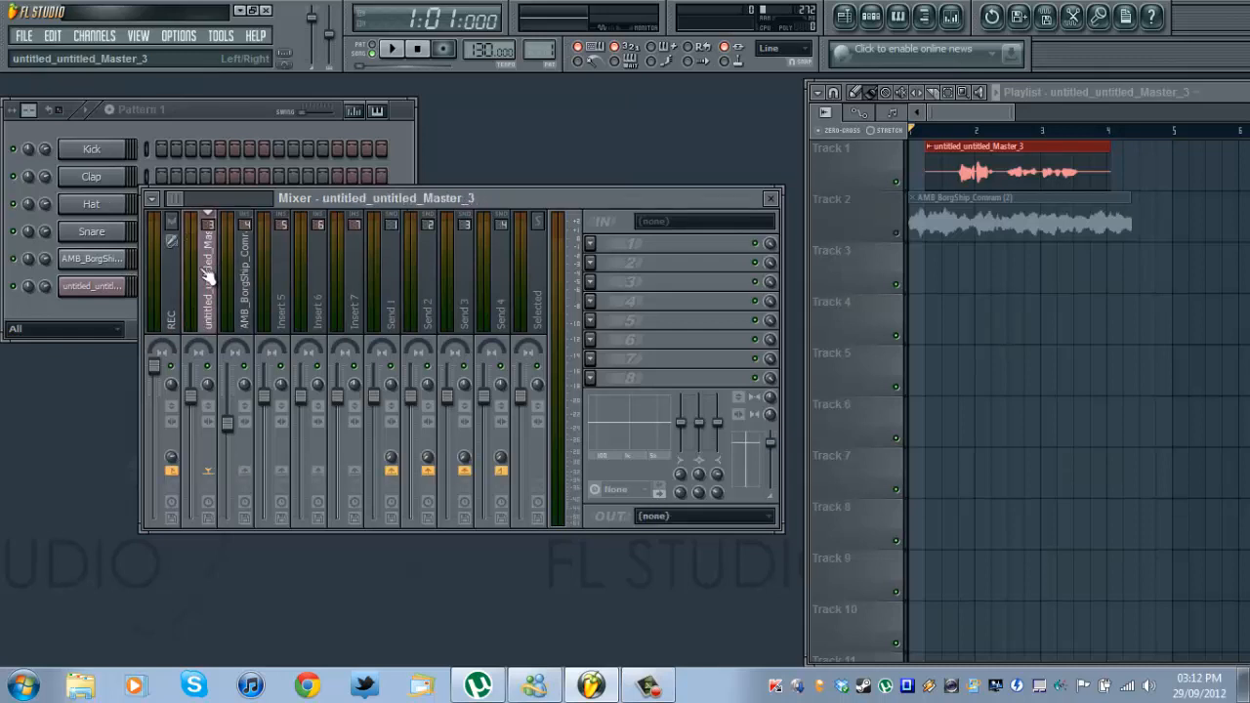
Step: Play the AMB_BorgShip_Comram (2) clip with Track 1 muted and Track 2 enabled, and restore the original muting
{"action": "left_click", "coordinate": [245, 304]}
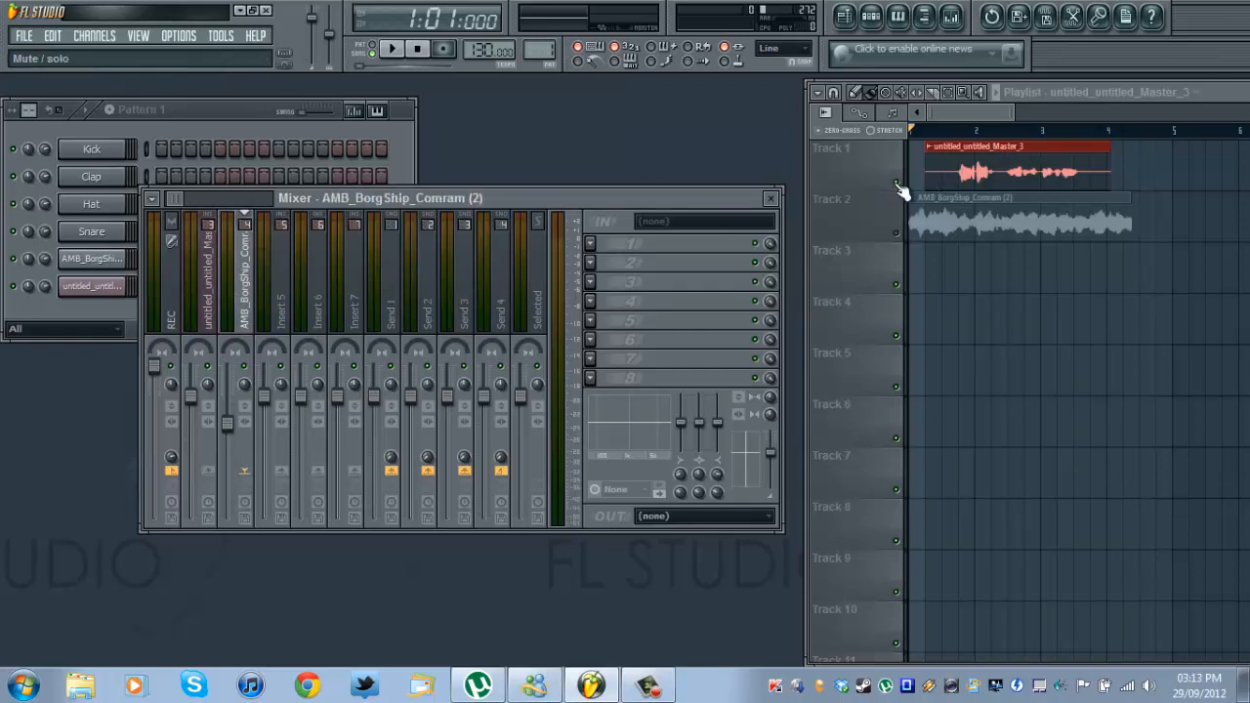
{"action": "left_click", "coordinate": [896, 233]}
{"action": "left_click", "coordinate": [392, 49]}
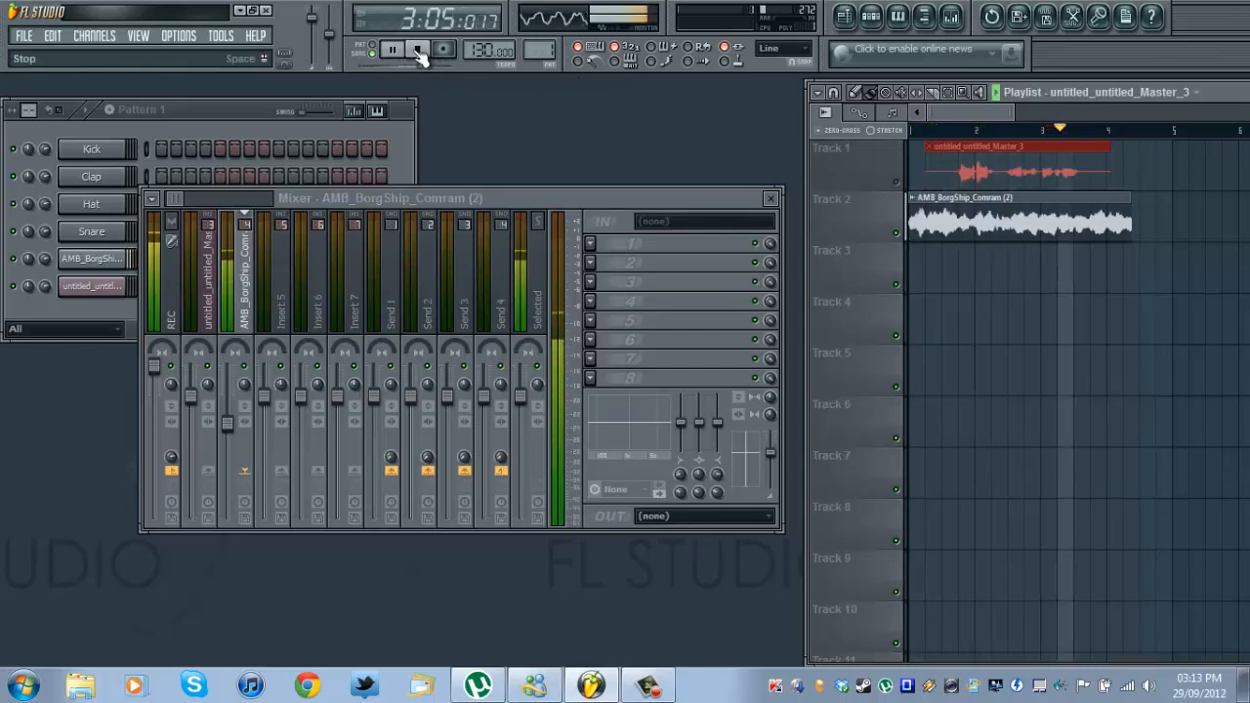
{"action": "left_click", "coordinate": [418, 52]}
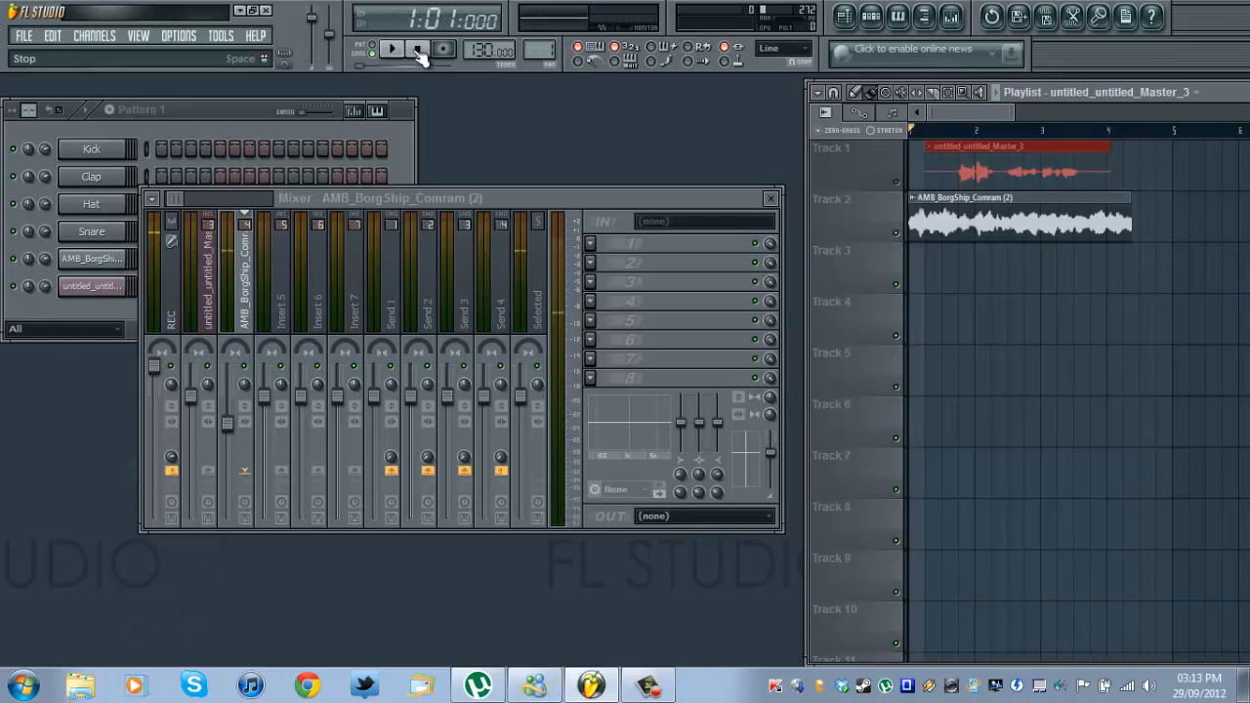
{"action": "left_click", "coordinate": [206, 313]}
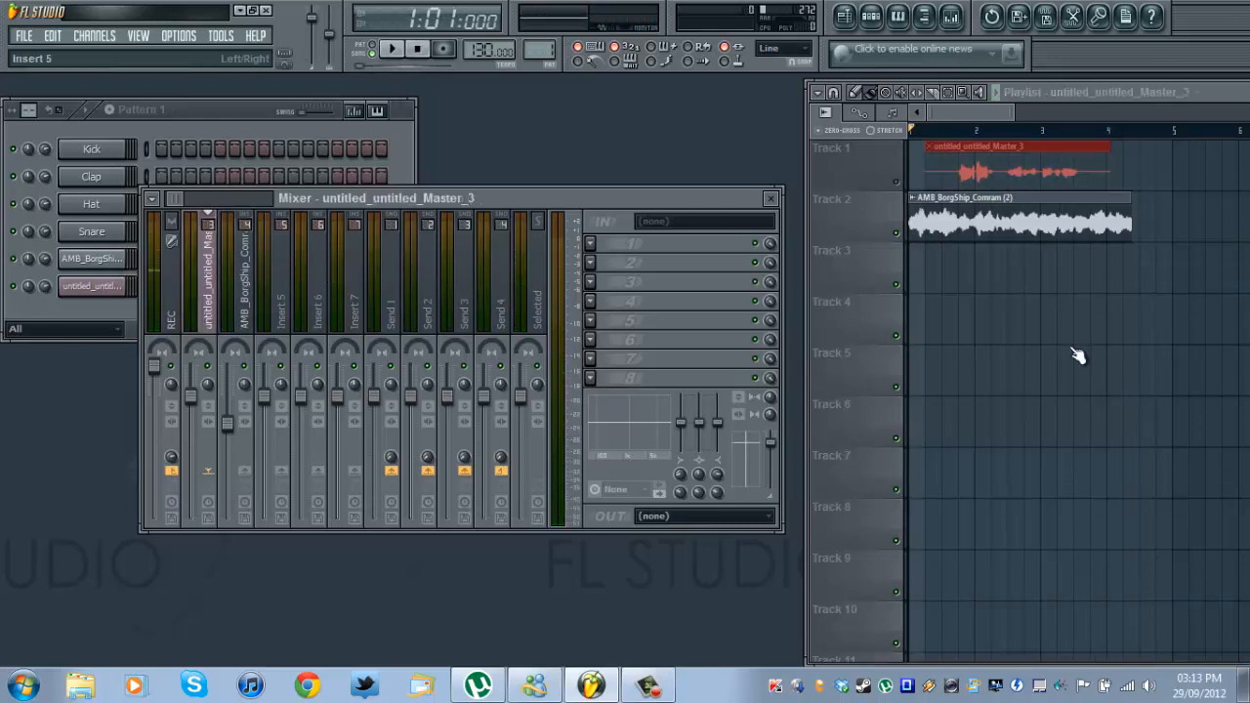
{"action": "left_click", "coordinate": [895, 232]}
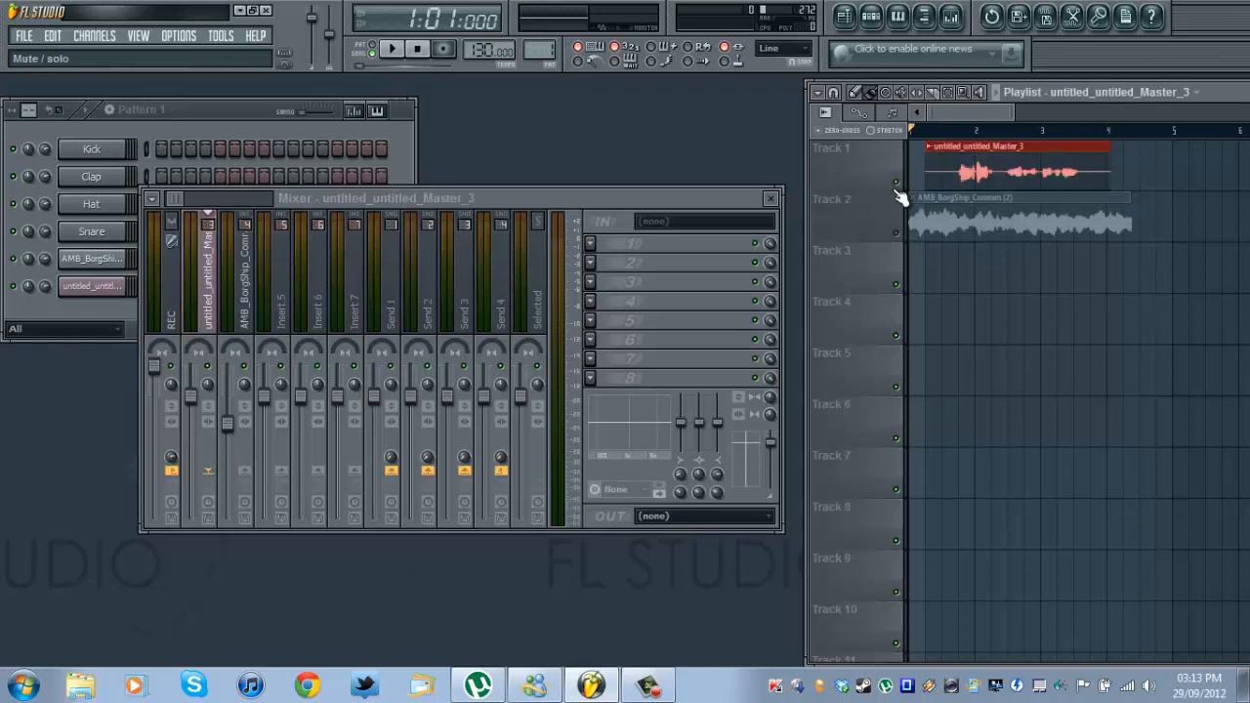
Step: Compare the mixer tracks of the two clips and view the one-click audio recording options without choosing one
{"action": "left_click", "coordinate": [244, 305]}
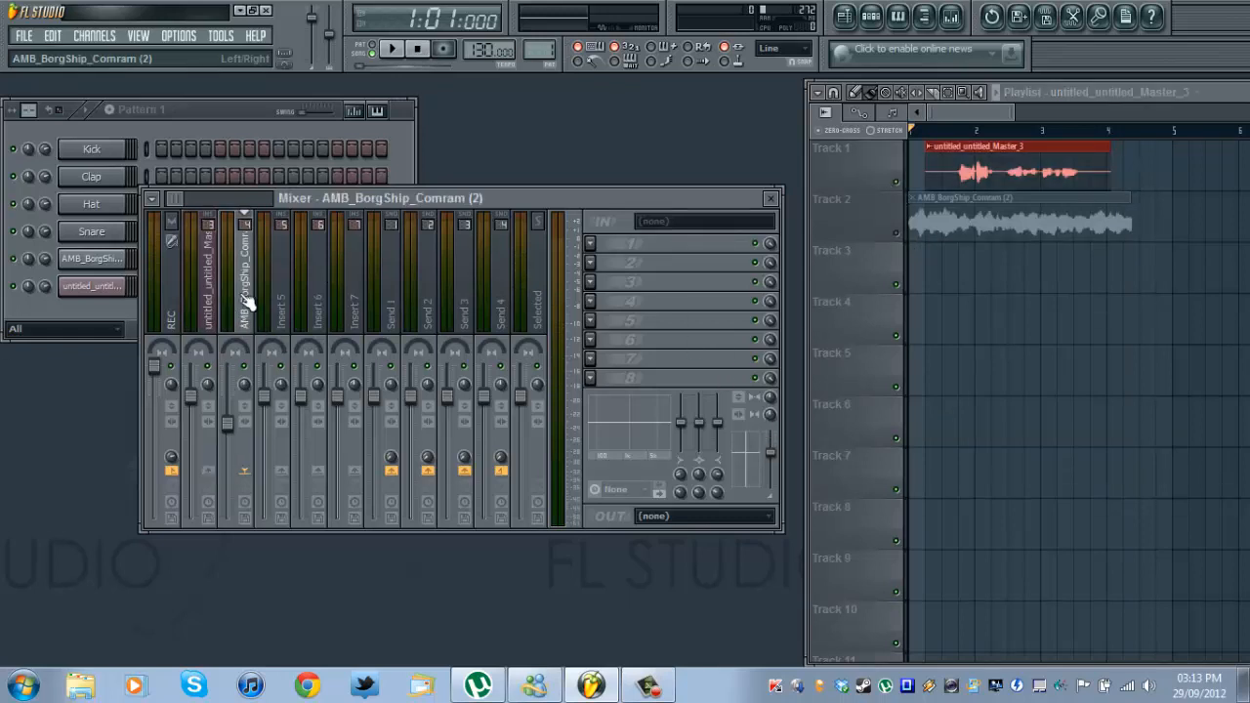
{"action": "left_click", "coordinate": [213, 254]}
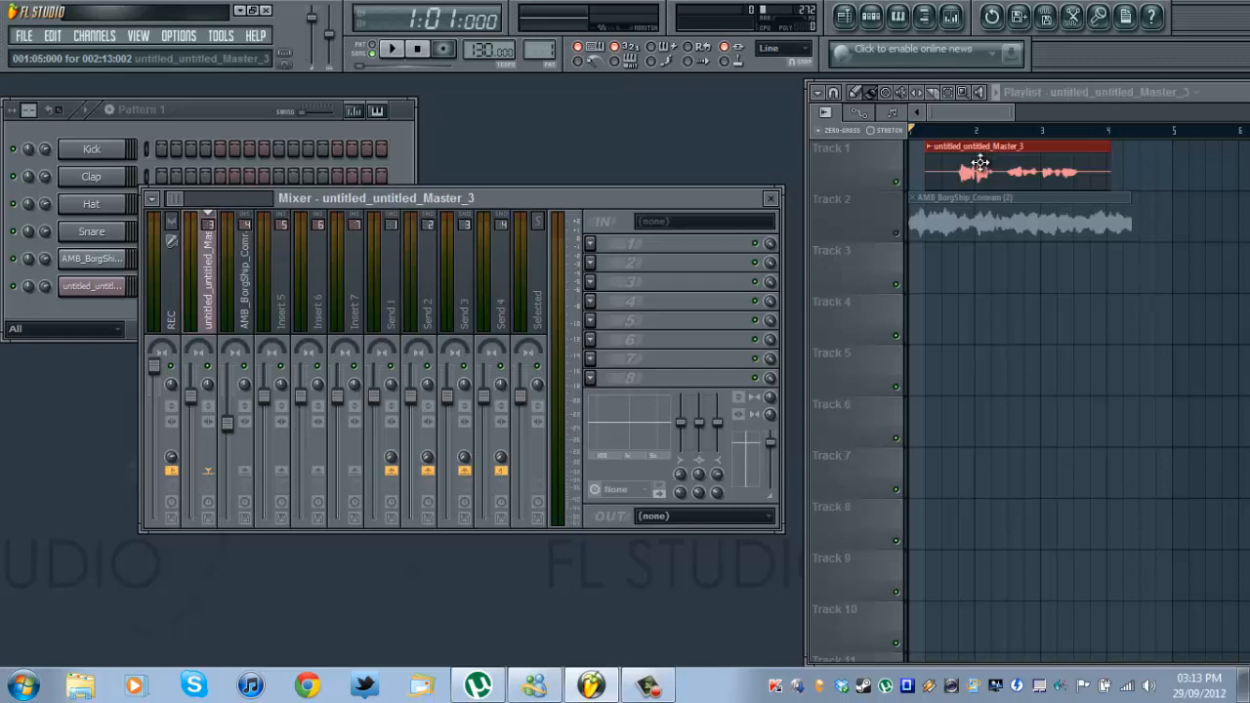
{"action": "left_click", "coordinate": [1073, 16]}
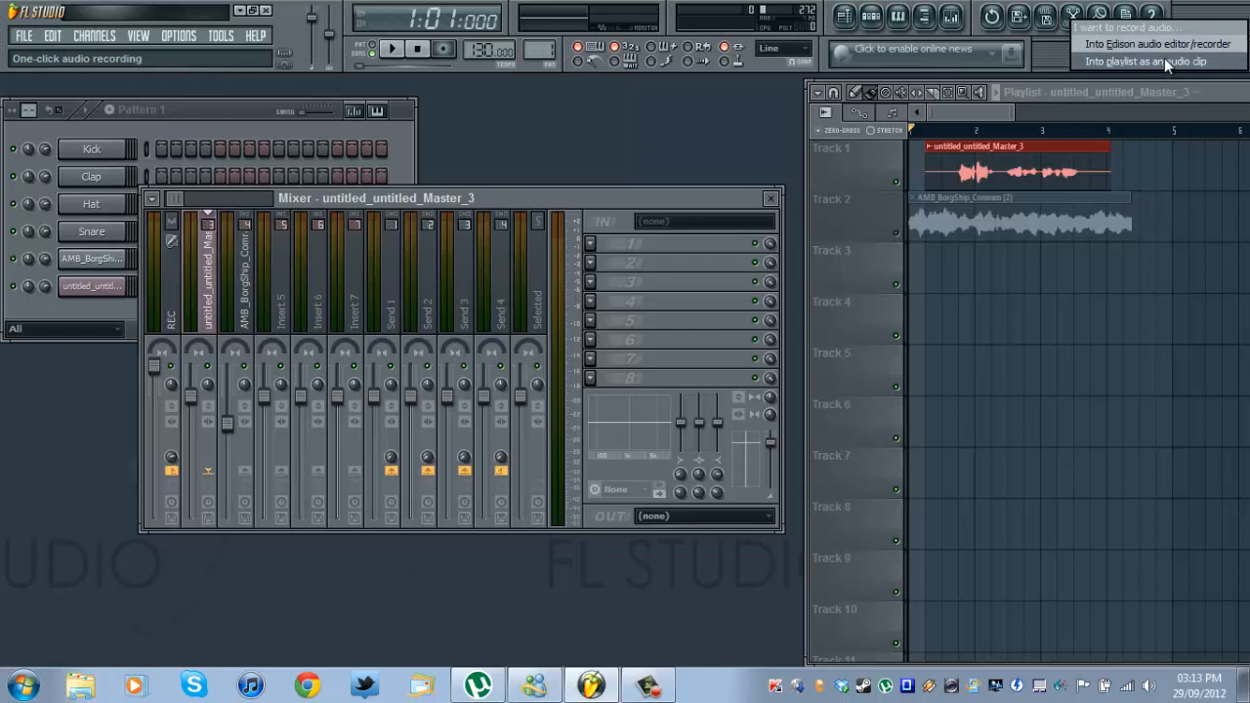
{"action": "left_click", "coordinate": [967, 171]}
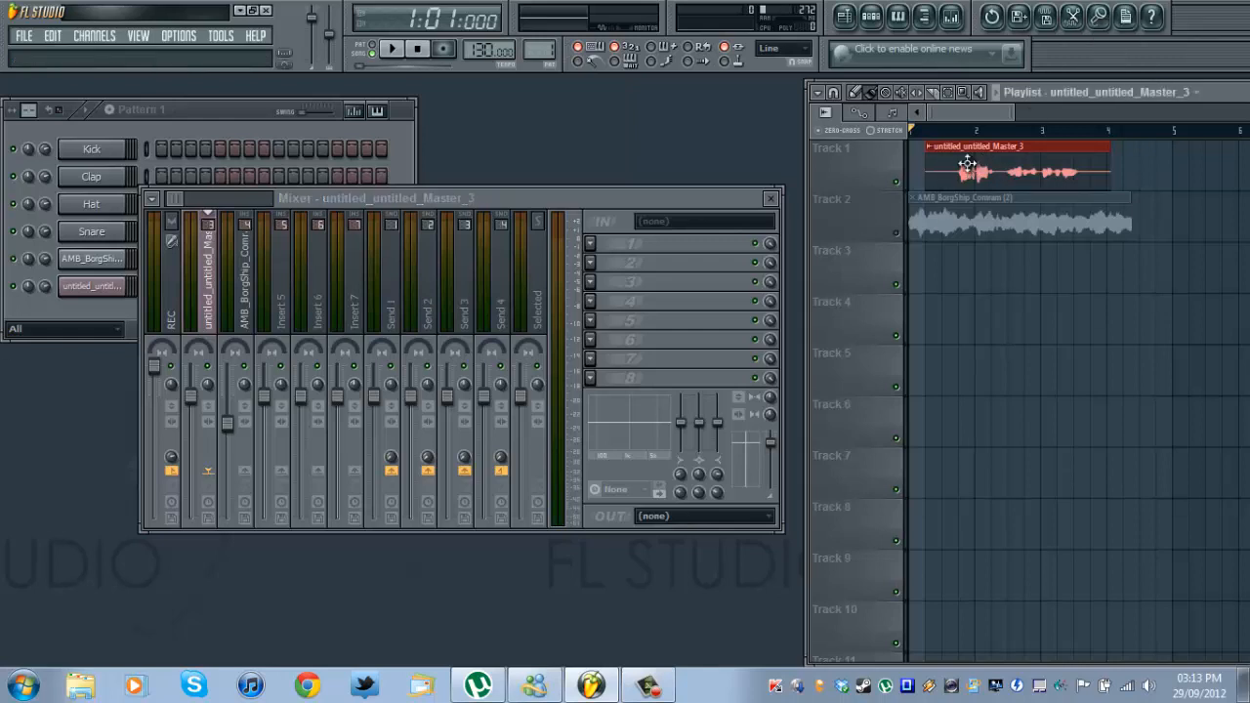
Step: Normalize the untitled_untitled_Master_3 sample in its channel settings and play the clip to hear it
{"action": "double_click", "coordinate": [972, 174]}
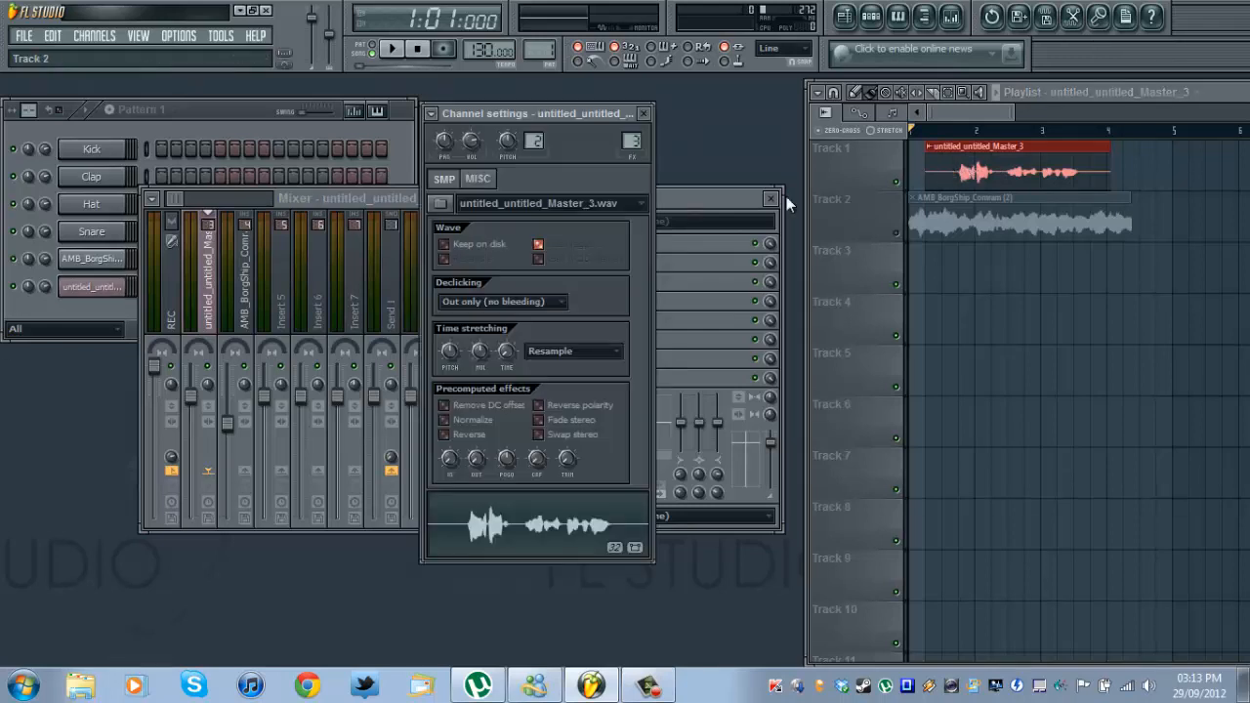
{"action": "left_click", "coordinate": [444, 420]}
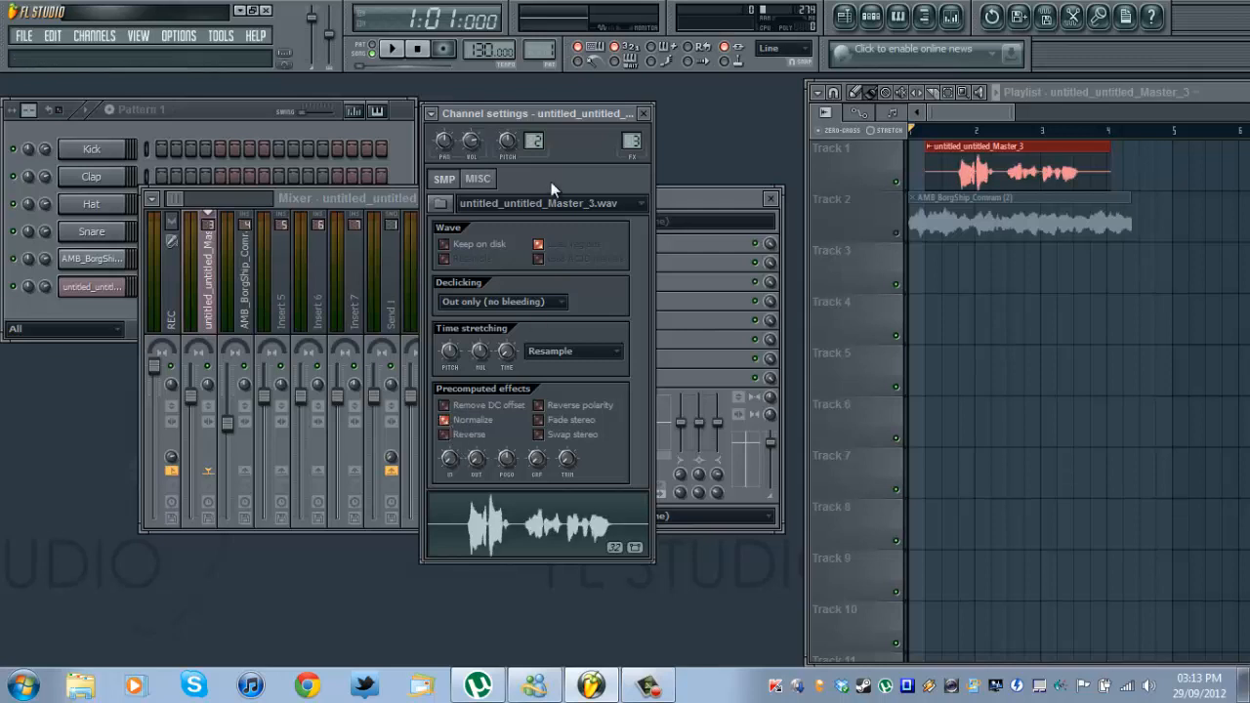
{"action": "left_click", "coordinate": [646, 116]}
{"action": "left_click", "coordinate": [398, 53]}
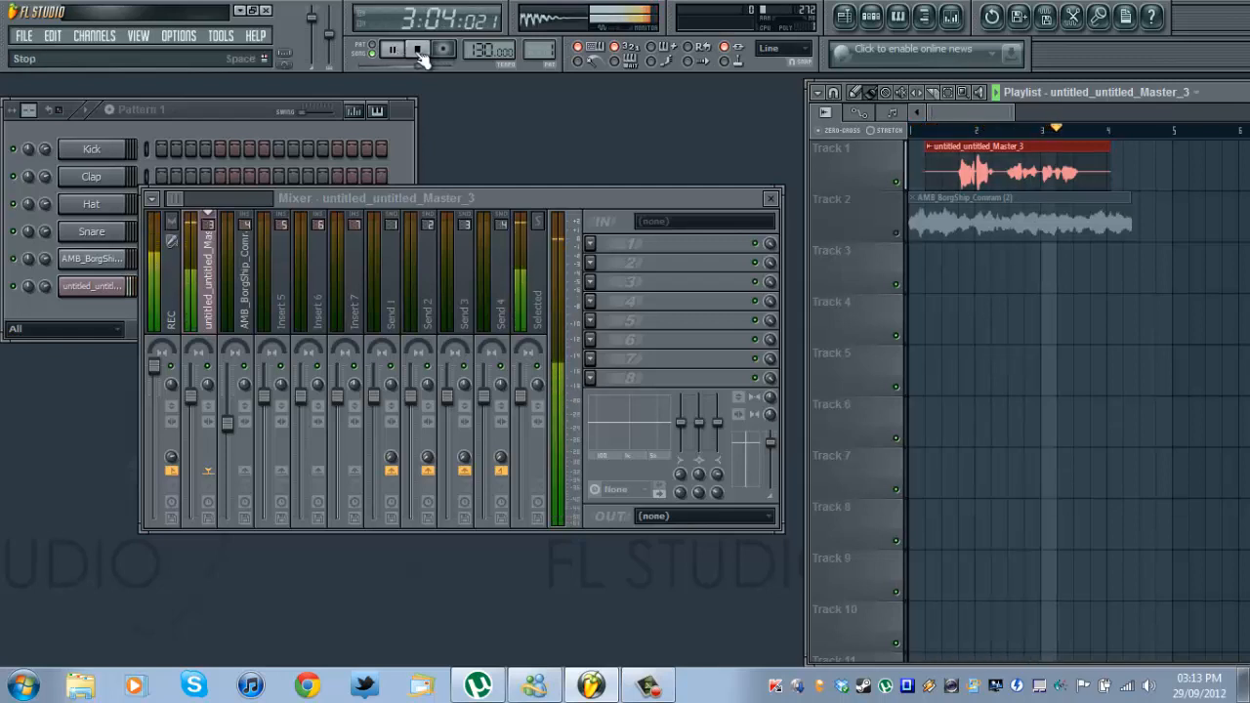
{"action": "left_click", "coordinate": [420, 55]}
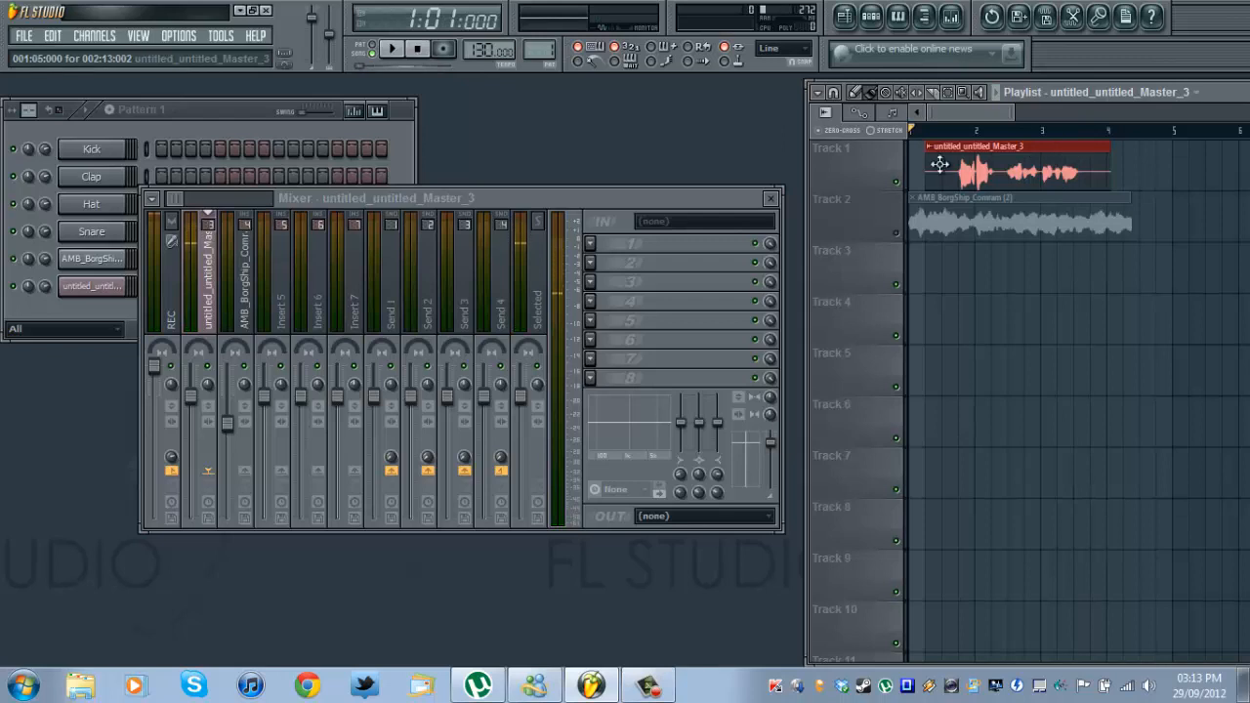
Step: Reopen the untitled_untitled_Master_3 channel settings, move the window aside and view its Assign free mixer track option
{"action": "double_click", "coordinate": [971, 168]}
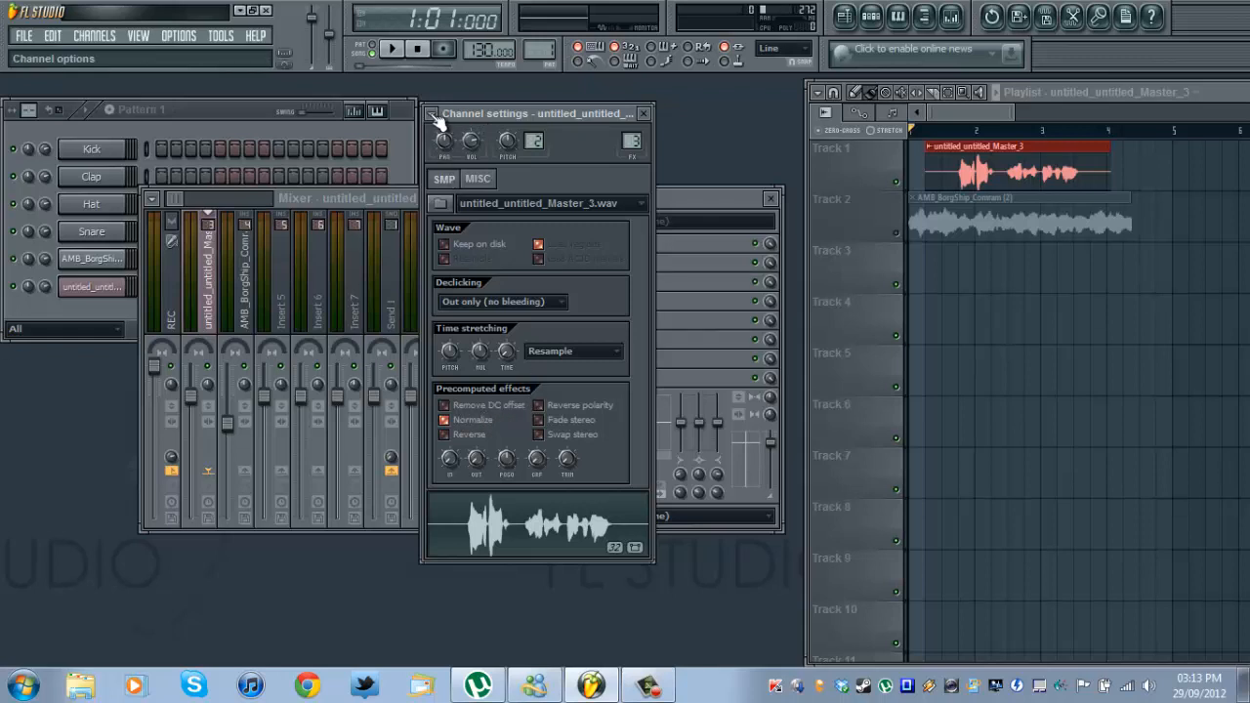
{"action": "left_click_drag", "start_coordinate": [485, 117], "coordinate": [571, 142]}
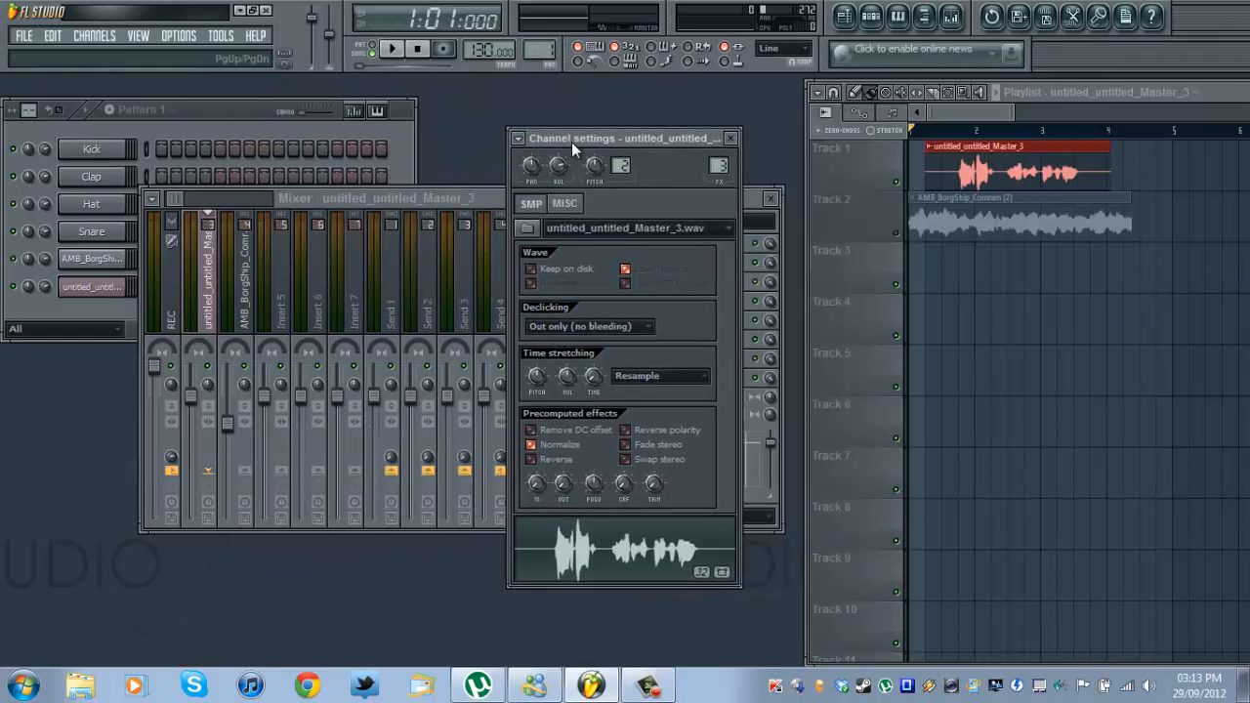
{"action": "left_click", "coordinate": [519, 137]}
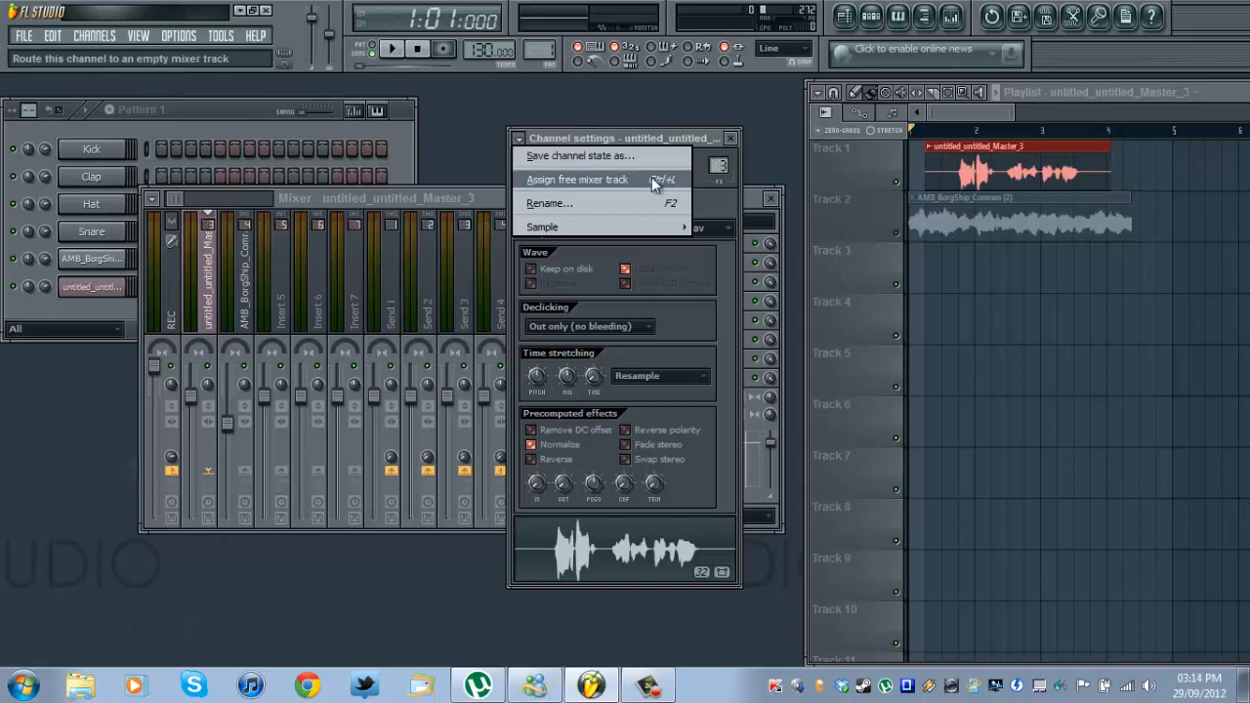
{"action": "left_click", "coordinate": [518, 137]}
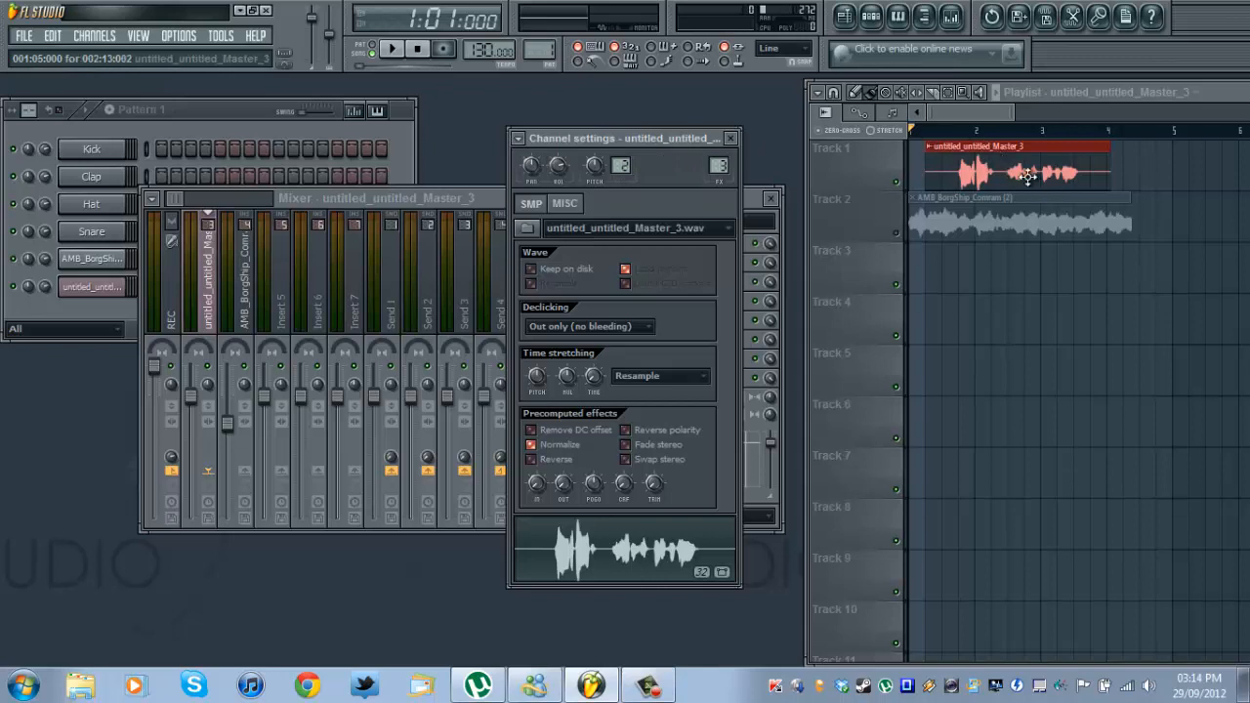
Step: Check the mixer against the channel's Assign free mixer track option, ending on the AMB_BorgShip_Comram (2) mixer track
{"action": "left_click", "coordinate": [478, 217]}
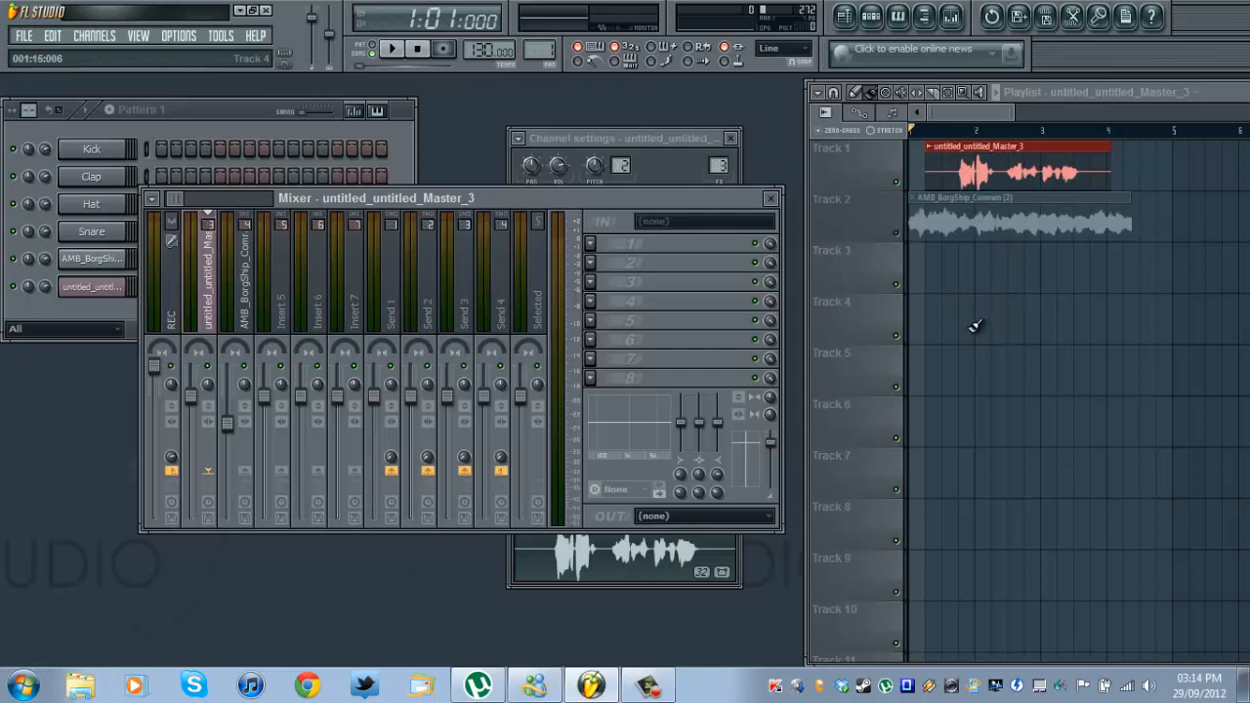
{"action": "left_click", "coordinate": [630, 137]}
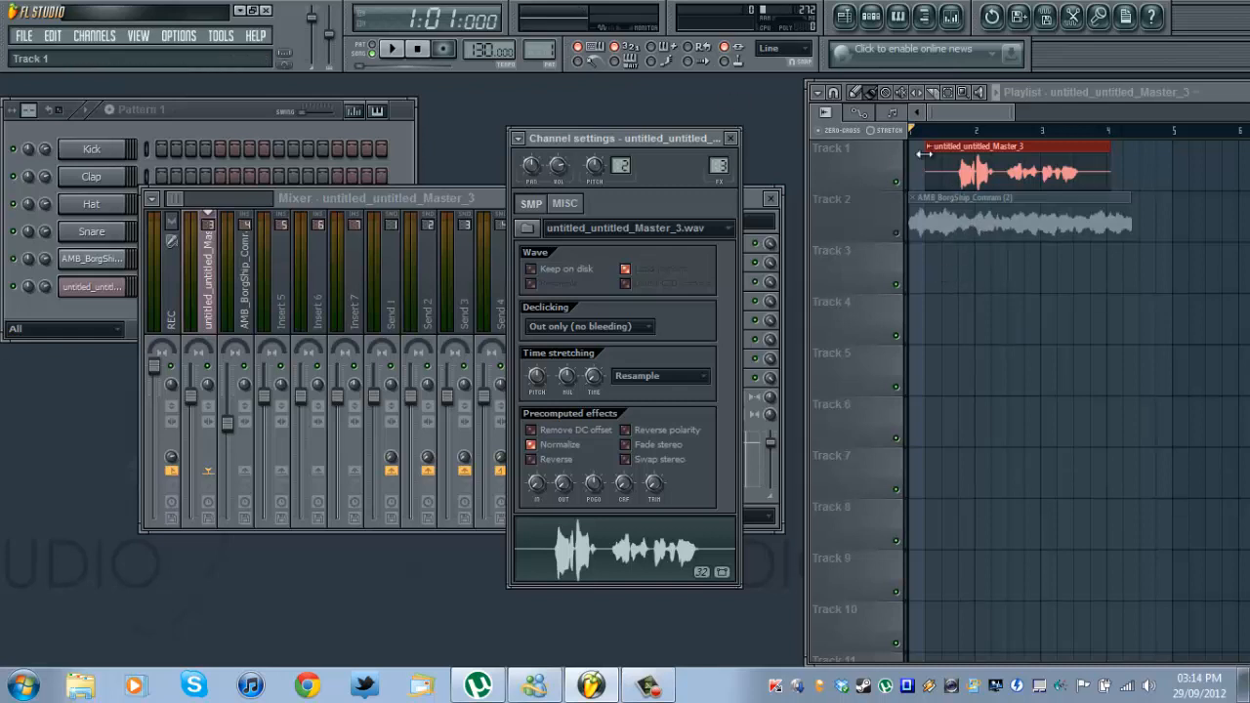
{"action": "left_click", "coordinate": [518, 138]}
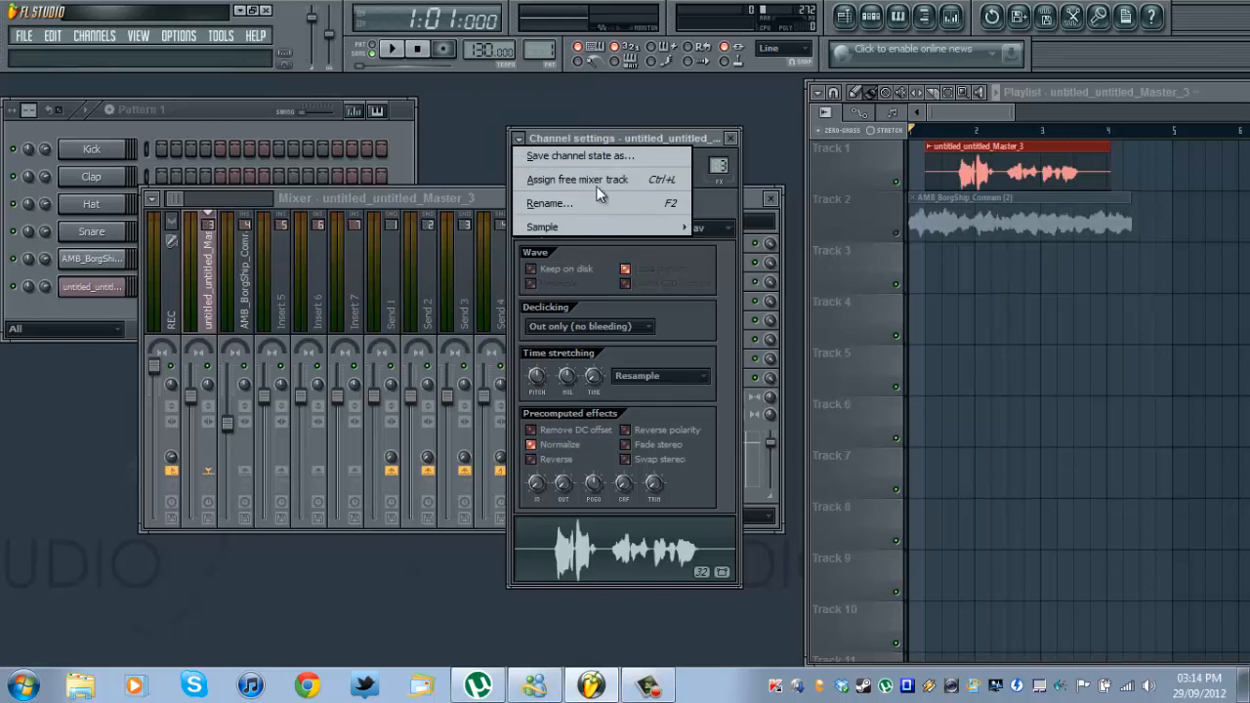
{"action": "left_click", "coordinate": [415, 200]}
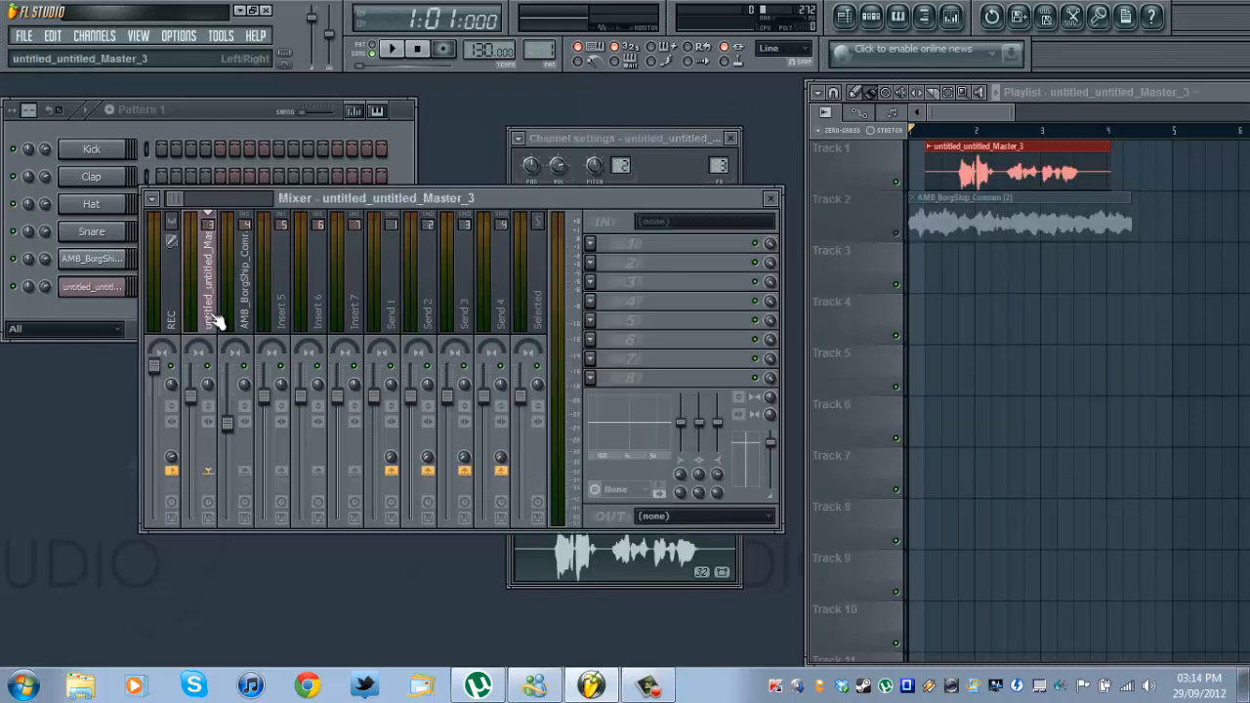
{"action": "left_click", "coordinate": [259, 312]}
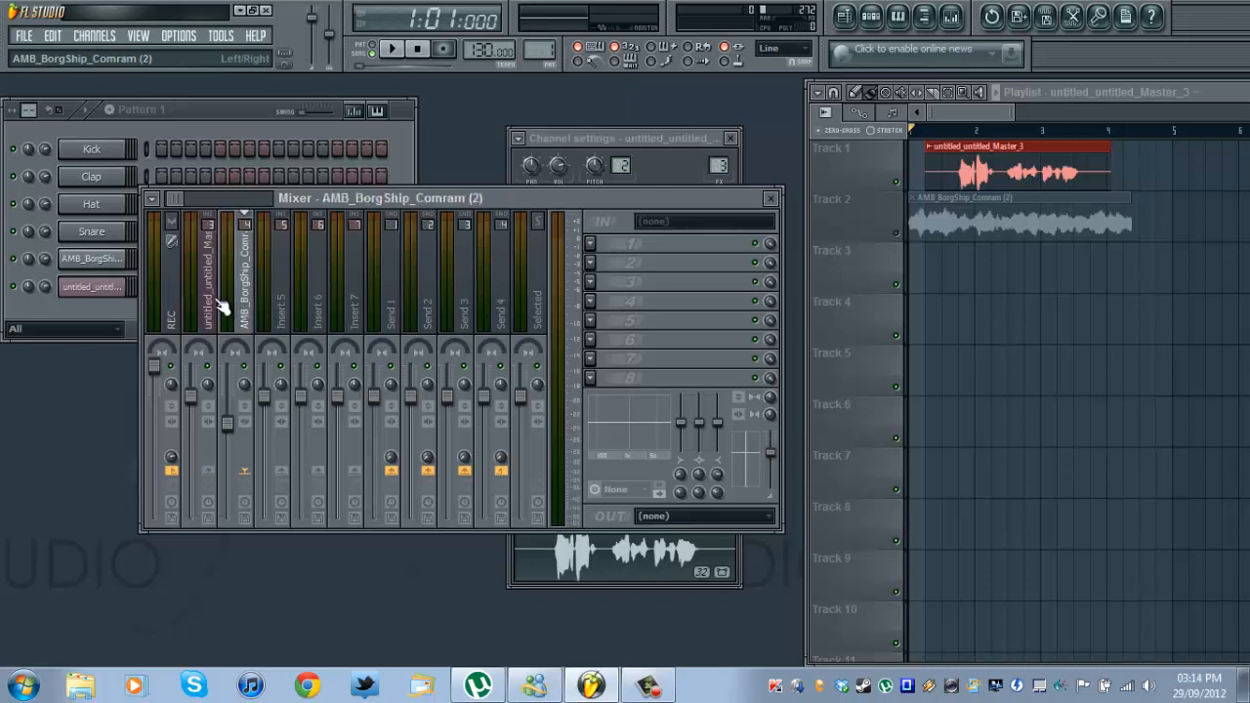
Step: Compare the untitled_untitled_Master_3 and untitled_Master_3 mixer tracks and view the latter's track options without choosing one
{"action": "left_click", "coordinate": [220, 305]}
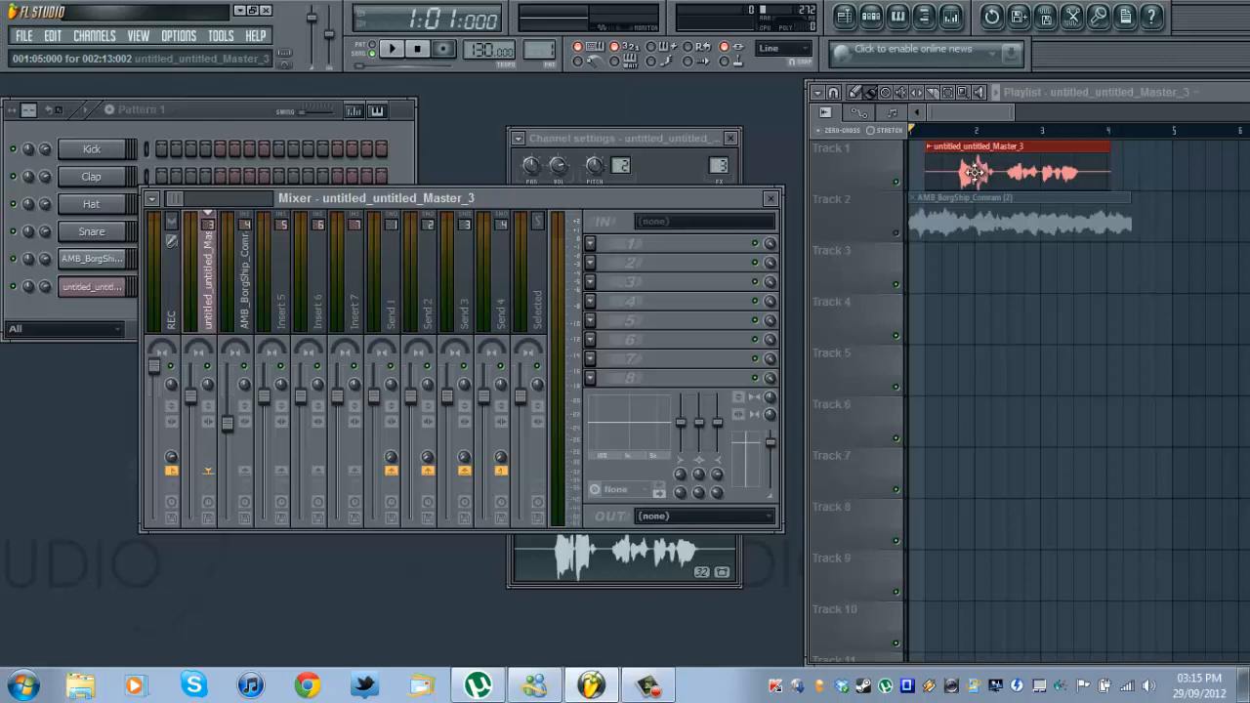
{"action": "left_click_drag", "start_coordinate": [172, 198], "coordinate": [167, 199]}
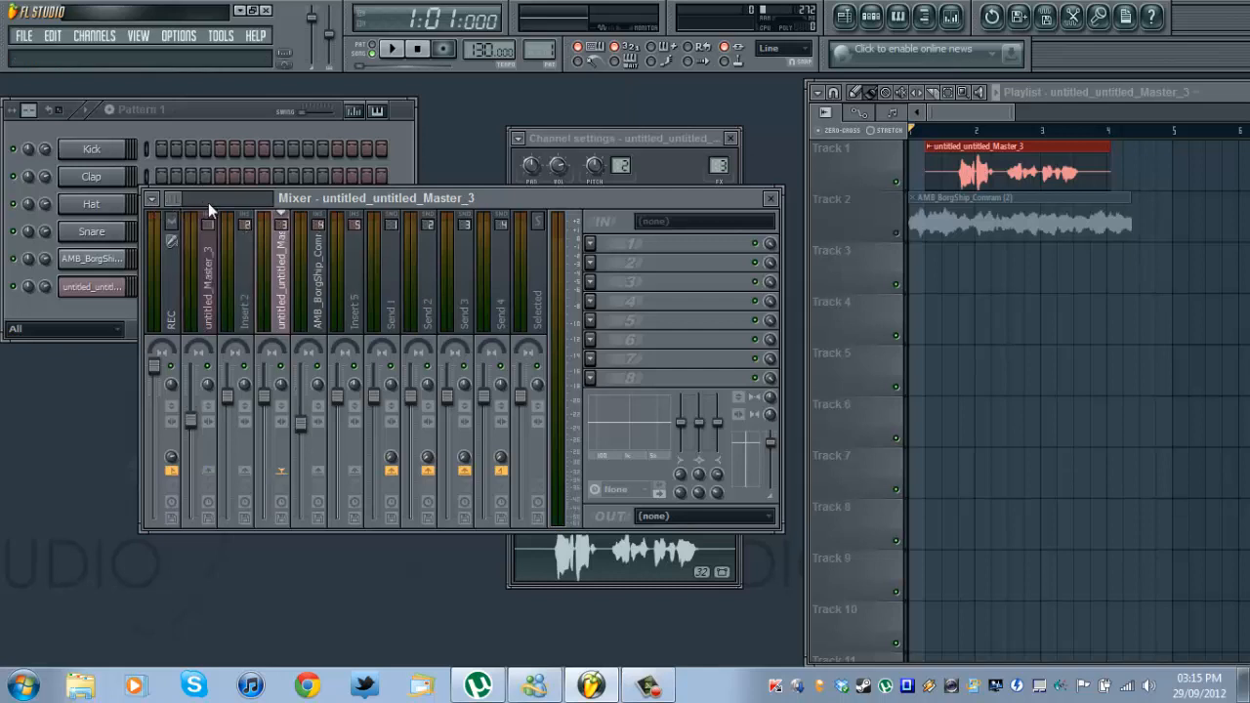
{"action": "left_click", "coordinate": [209, 289]}
{"action": "right_click", "coordinate": [209, 289]}
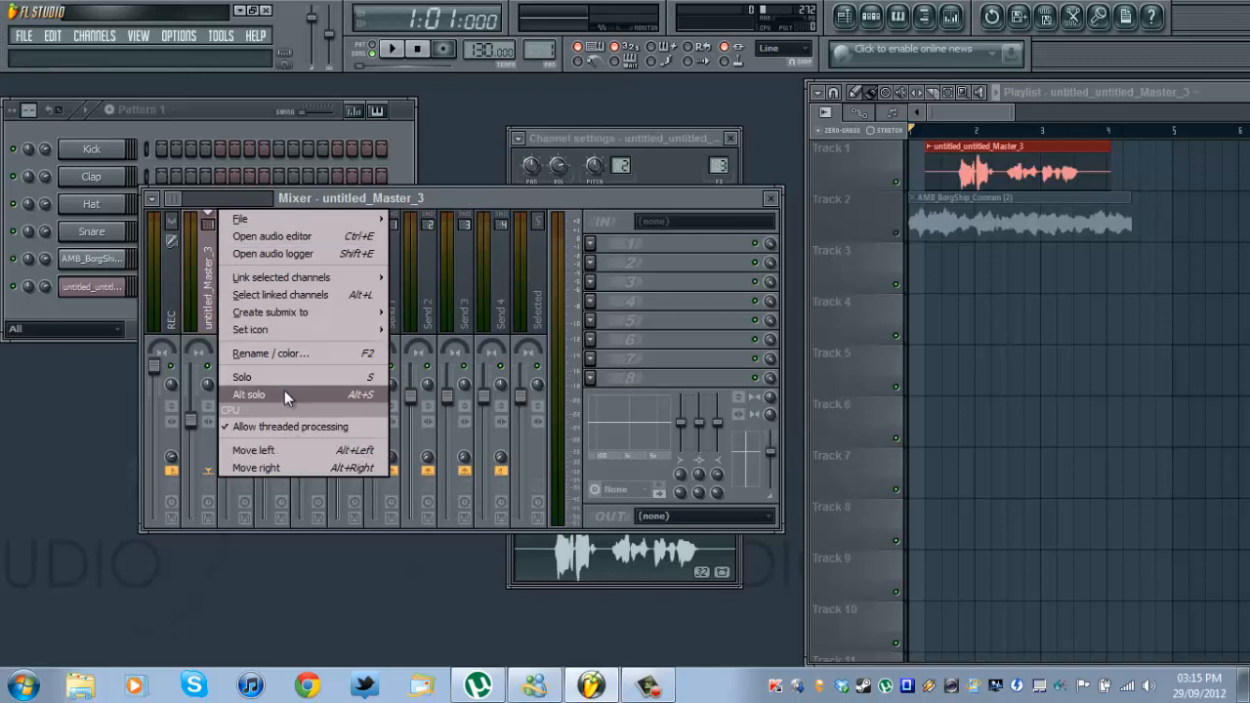
{"action": "left_click", "coordinate": [210, 330]}
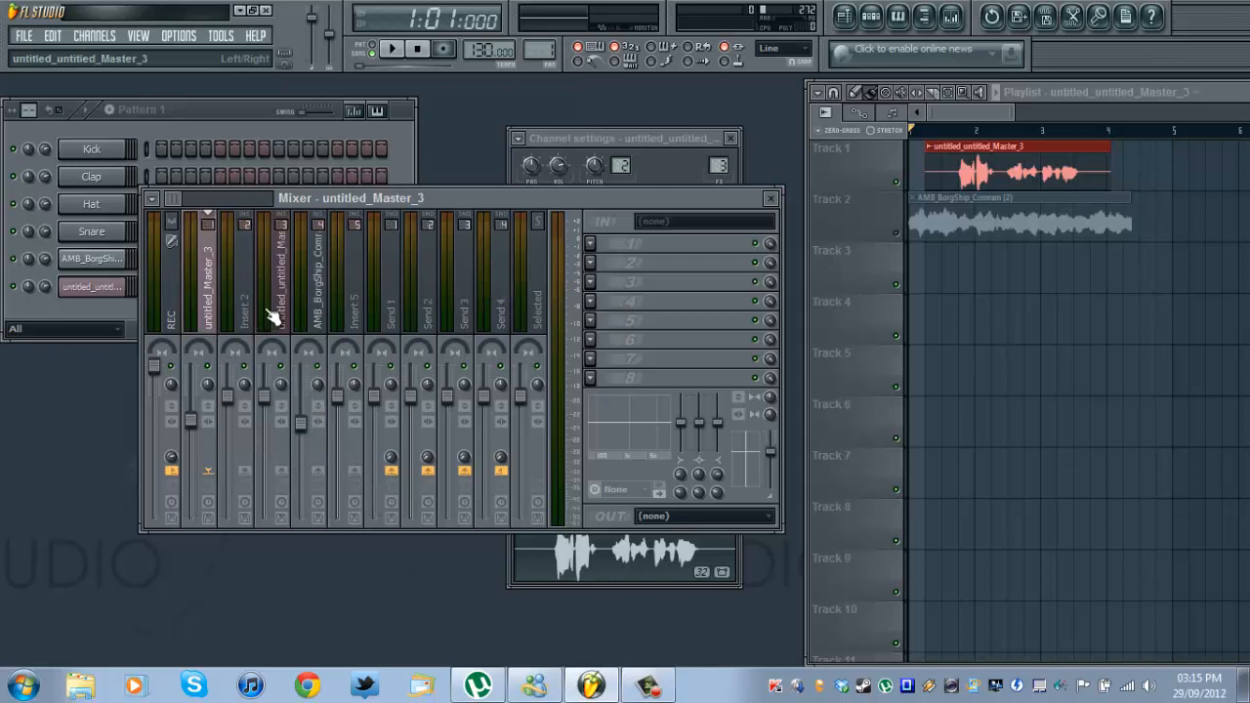
{"action": "left_click_drag", "start_coordinate": [175, 198], "coordinate": [176, 198]}
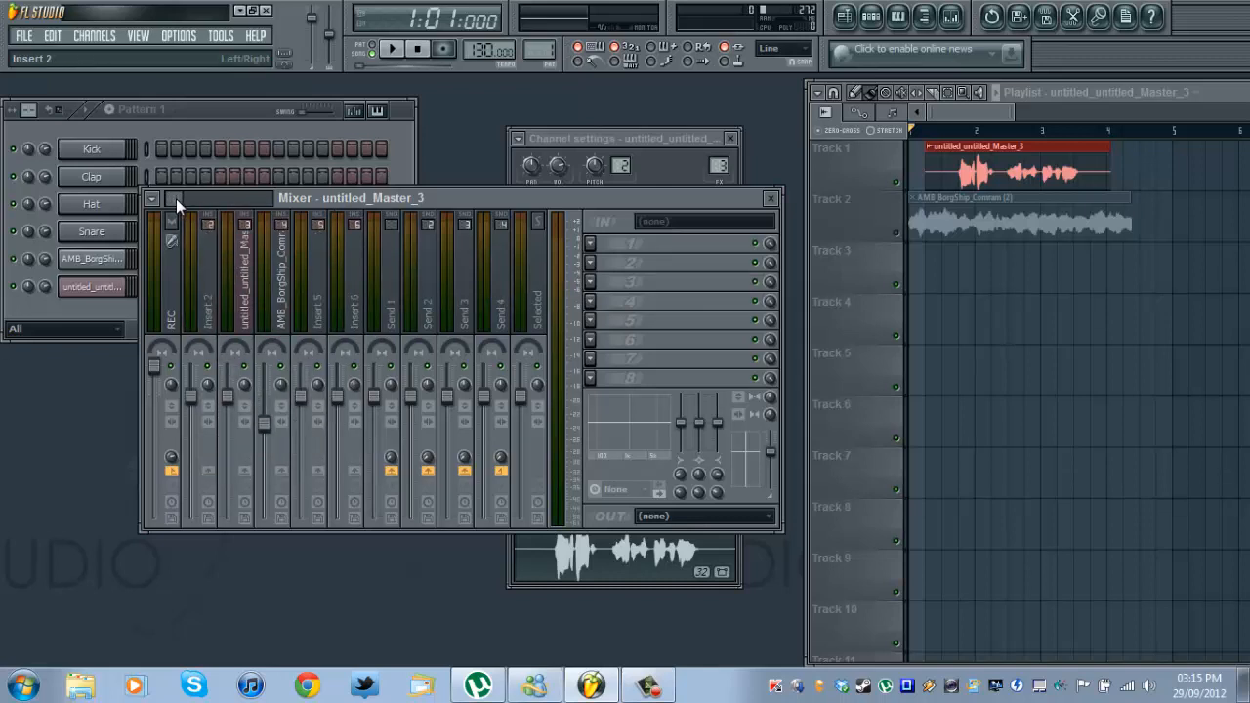
Step: Switch between the untitled_untitled_Master_3 and AMB_BorgShip_Comram (2) mixer tracks to compare them, ending on the recording's track
{"action": "left_click", "coordinate": [246, 310]}
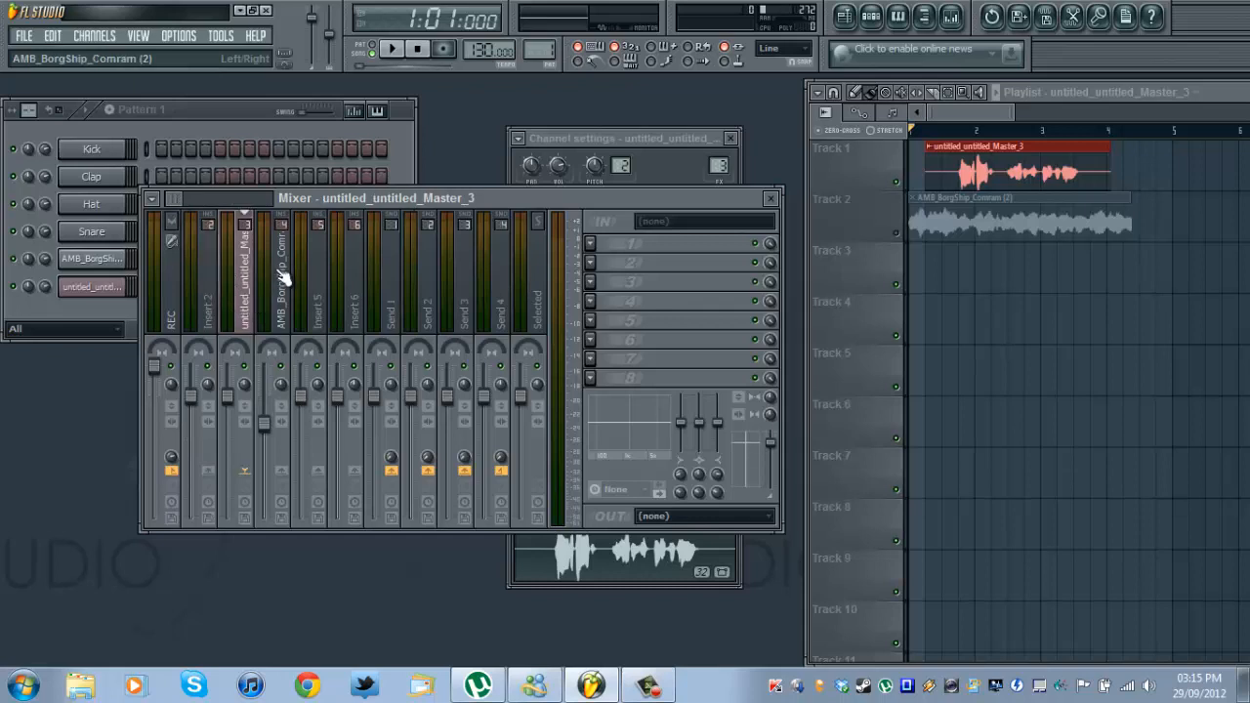
{"action": "left_click", "coordinate": [279, 279]}
{"action": "left_click", "coordinate": [251, 282]}
{"action": "left_click", "coordinate": [280, 278]}
{"action": "left_click", "coordinate": [246, 285]}
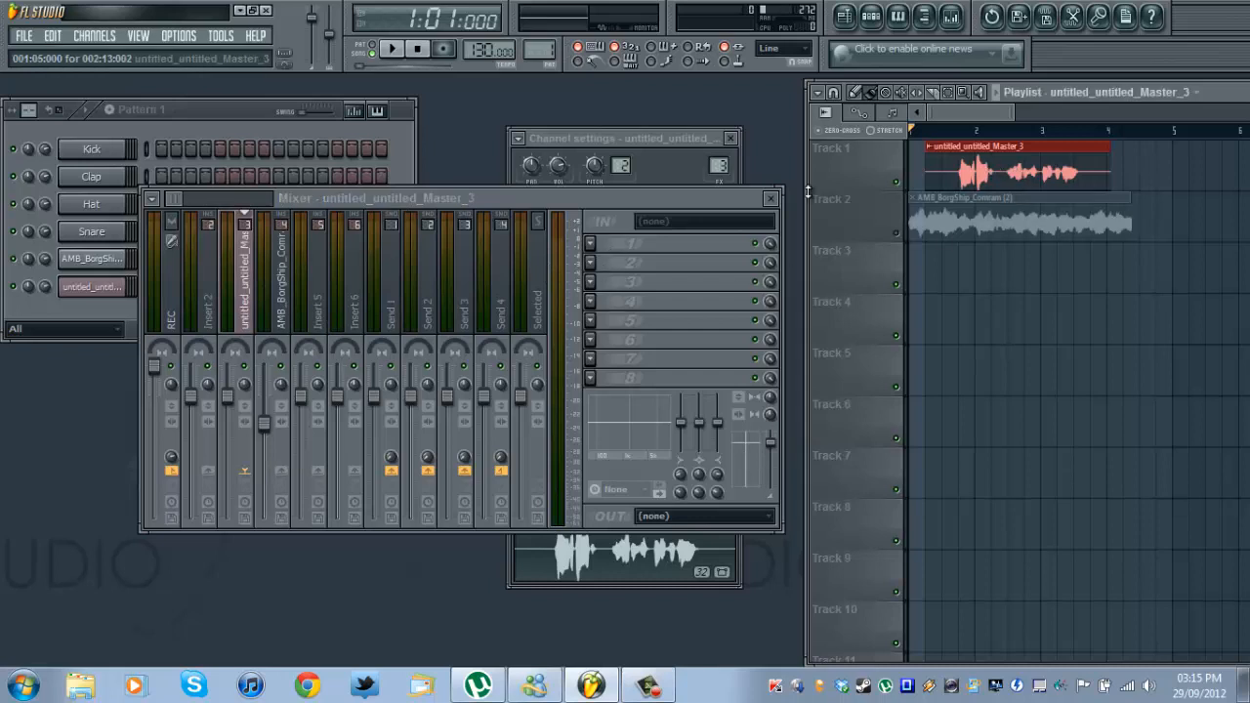
Step: Unmute playlist Track 2 with the ambience clip, select the recording clip and mute Track 2 again
{"action": "left_click", "coordinate": [985, 198]}
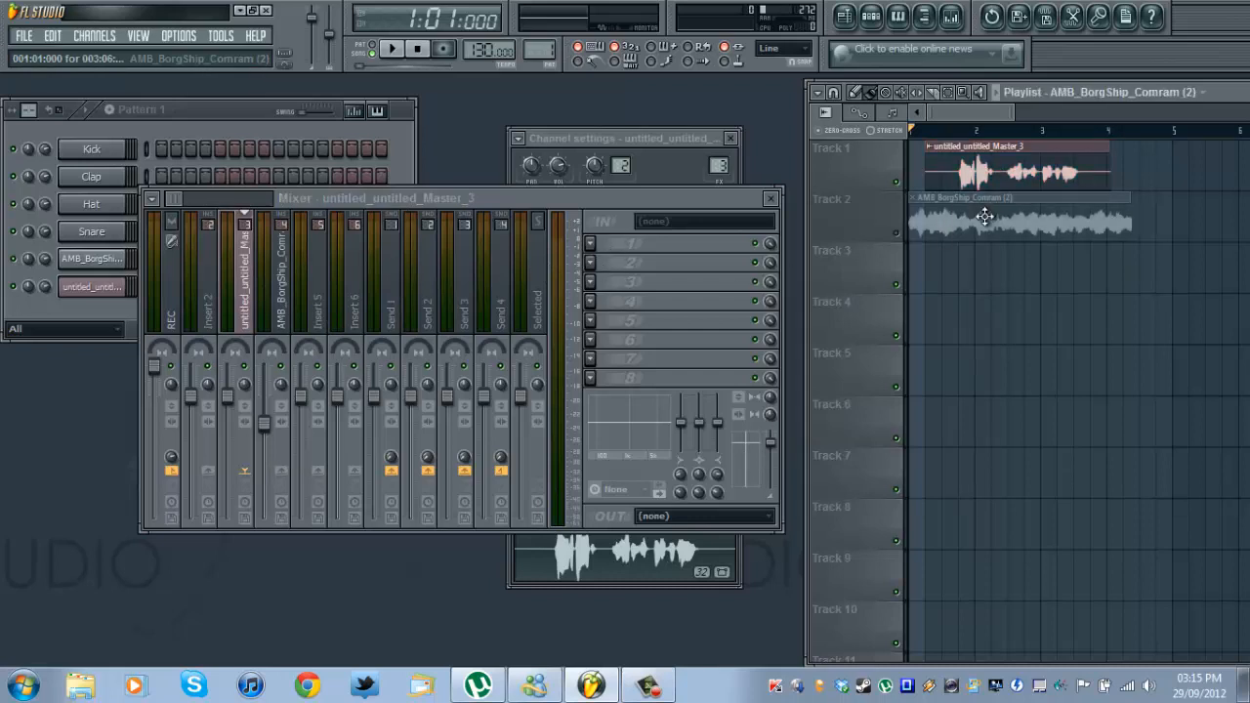
{"action": "left_click", "coordinate": [896, 234]}
{"action": "left_click", "coordinate": [982, 166]}
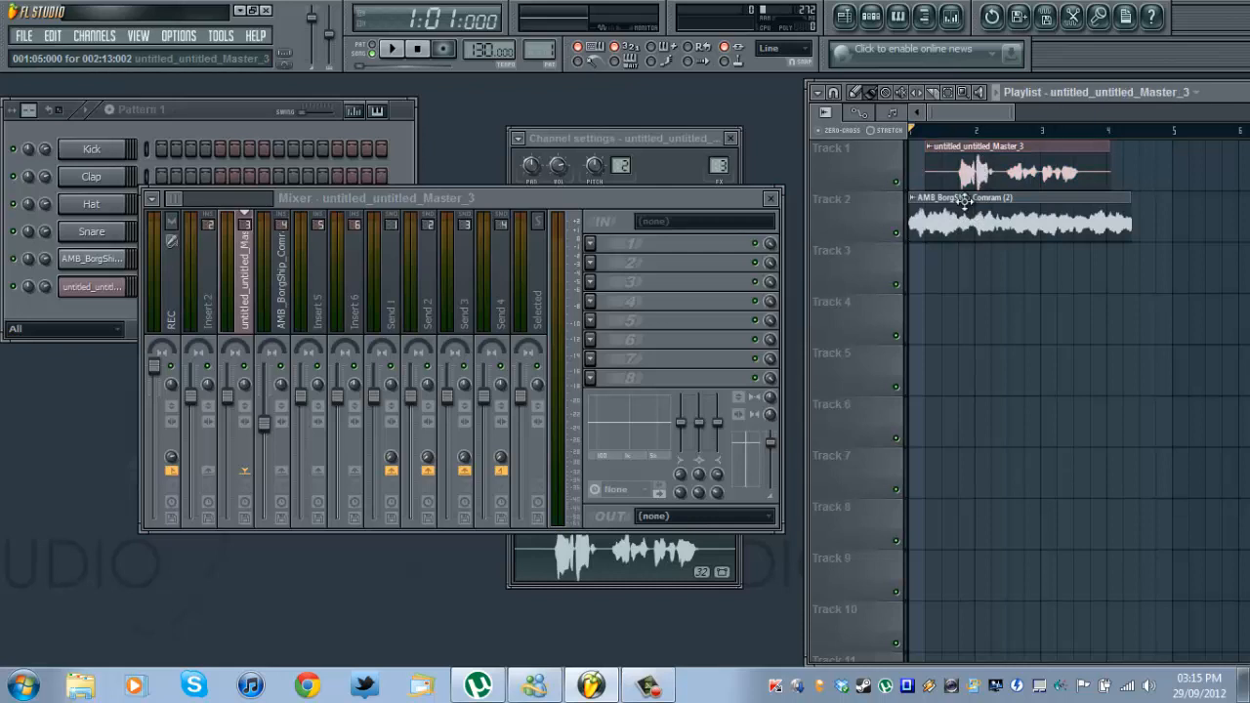
{"action": "left_click", "coordinate": [895, 234]}
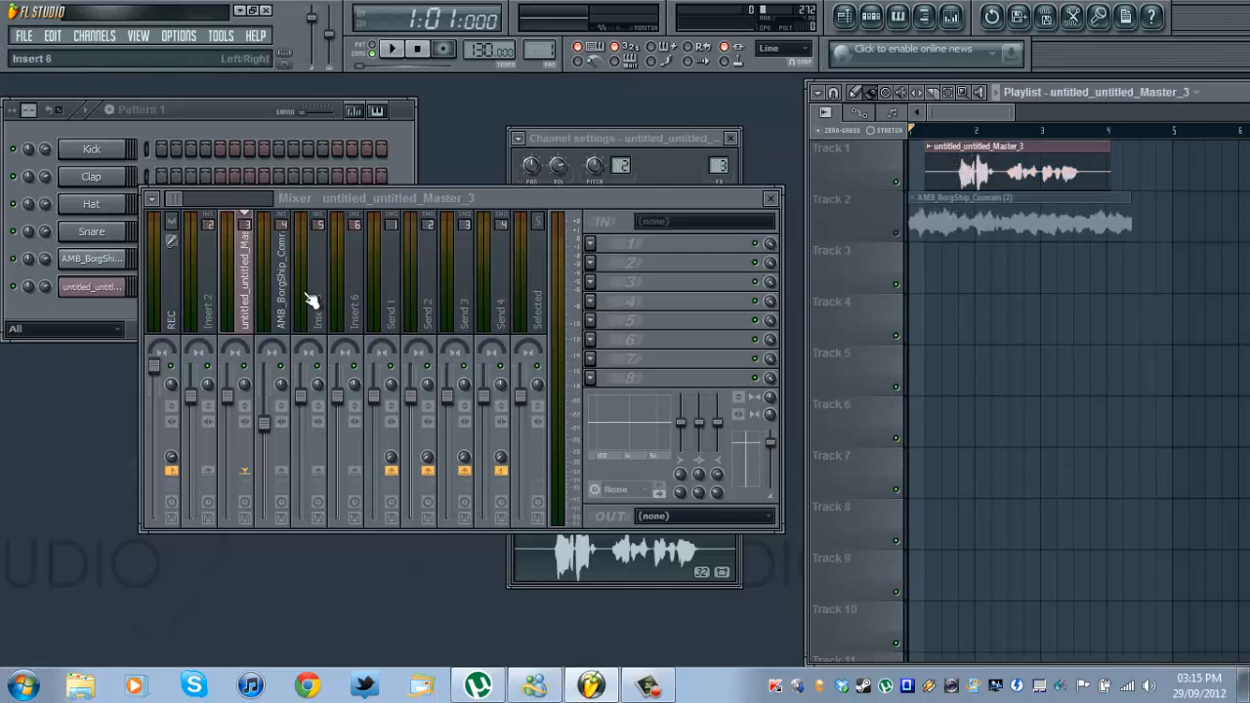
Step: Compare the two clips' mixer tracks once more, ending on the recording's track, and briefly collapse and restore the mixer
{"action": "left_click", "coordinate": [277, 279]}
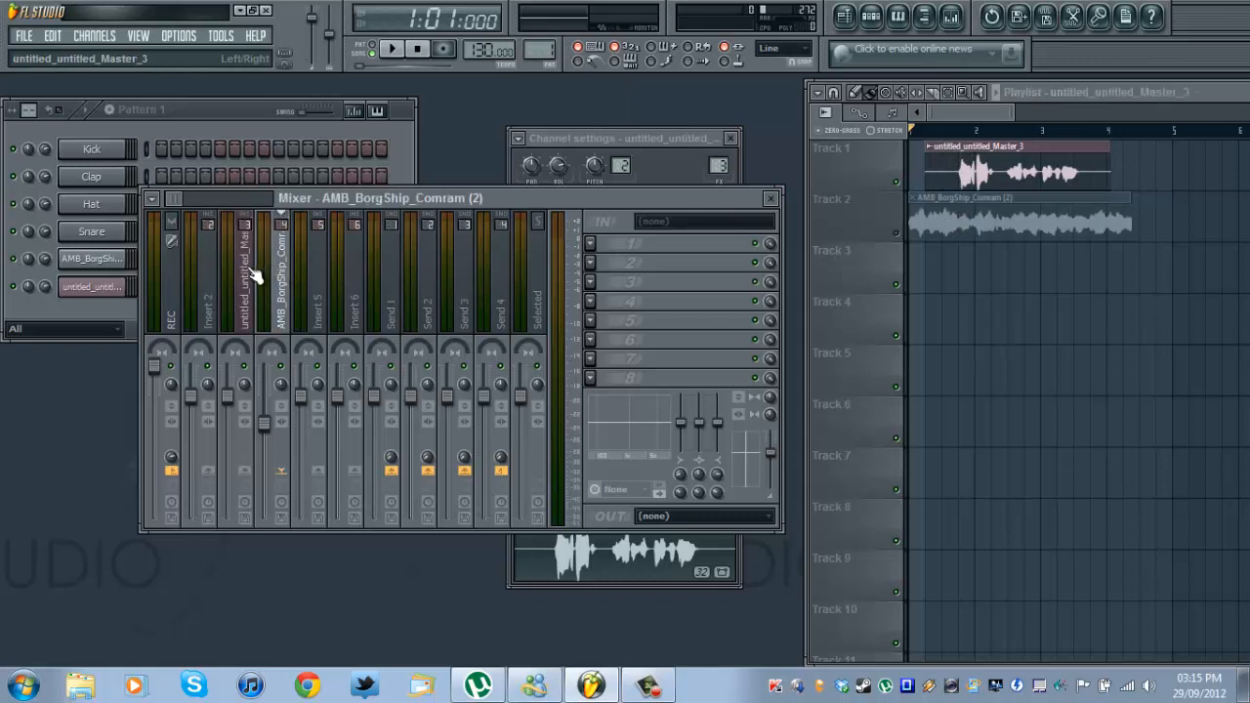
{"action": "left_click", "coordinate": [252, 277]}
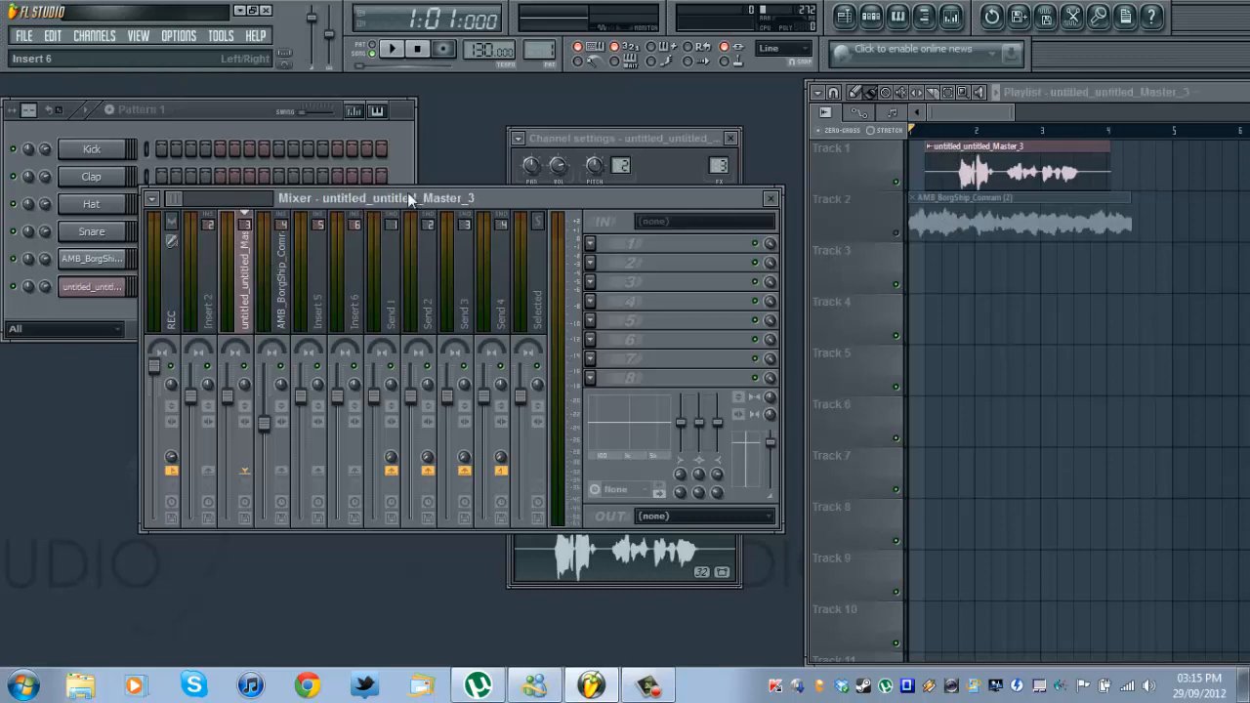
{"action": "left_click", "coordinate": [286, 277]}
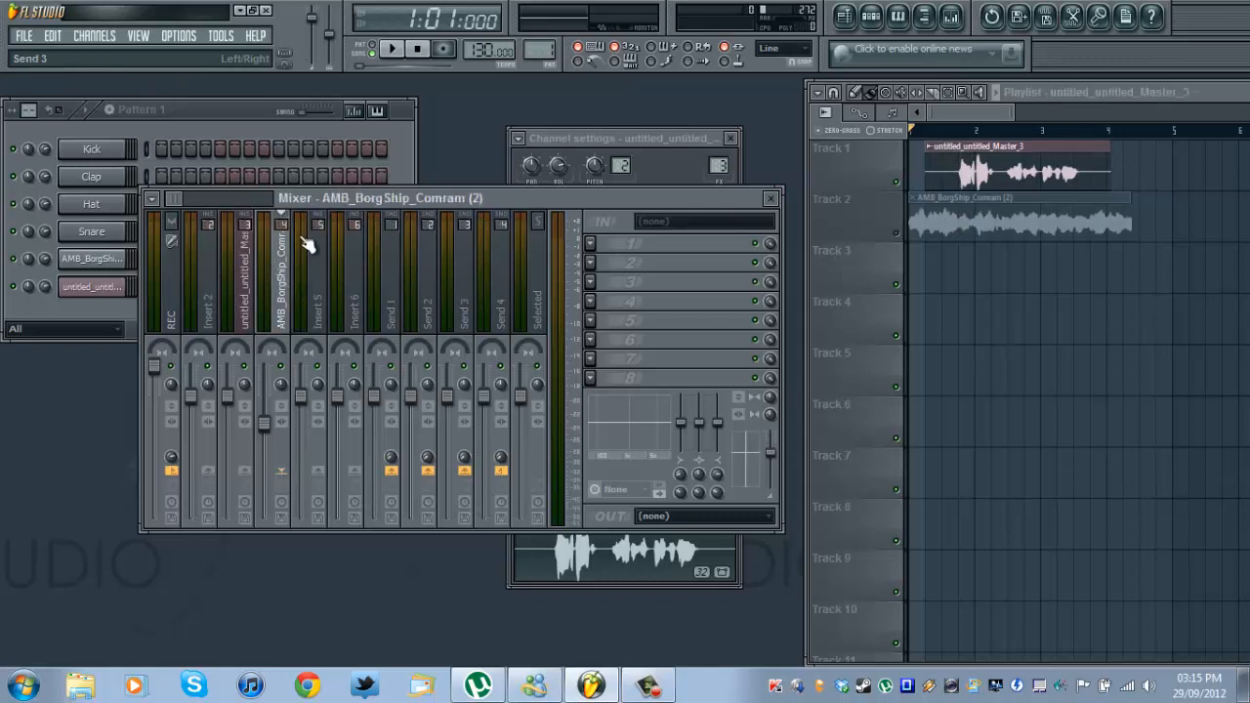
{"action": "left_click", "coordinate": [241, 293]}
{"action": "right_click", "coordinate": [447, 199]}
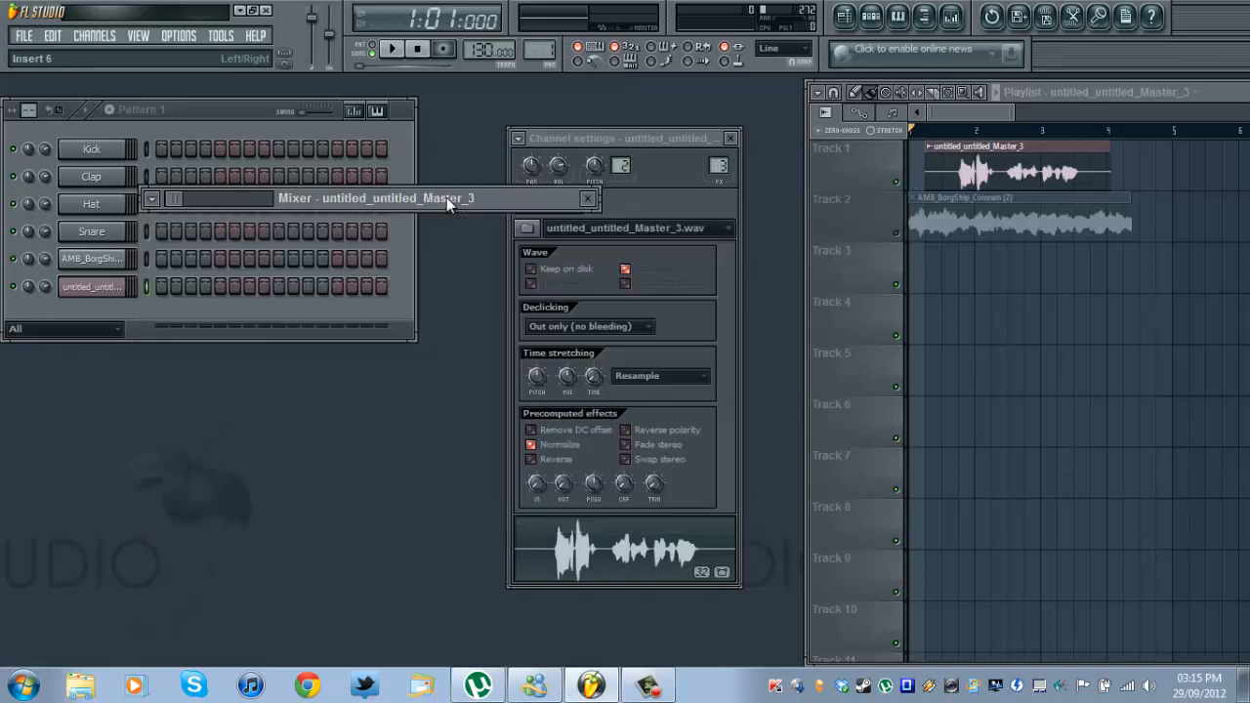
{"action": "right_click", "coordinate": [446, 200]}
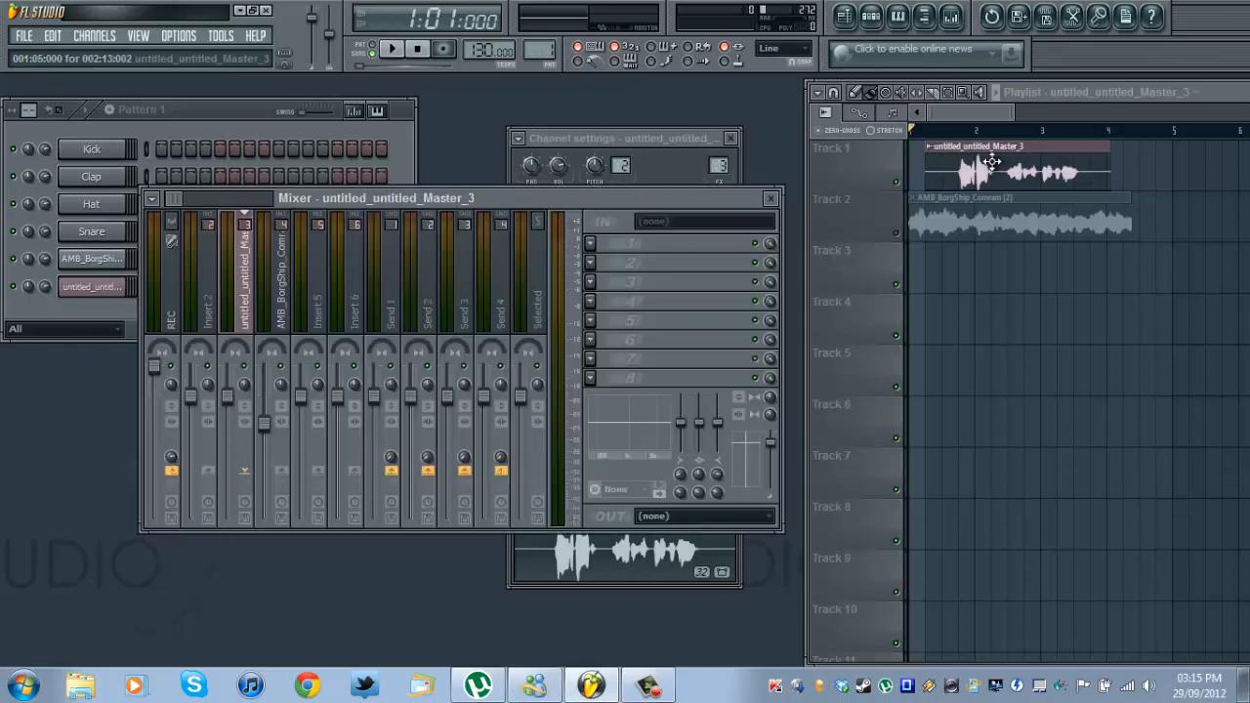
Step: Rename the untitled_untitled_Master_3 channel as Borg Voice and close its channel settings
{"action": "left_click", "coordinate": [624, 140]}
{"action": "right_click", "coordinate": [647, 135]}
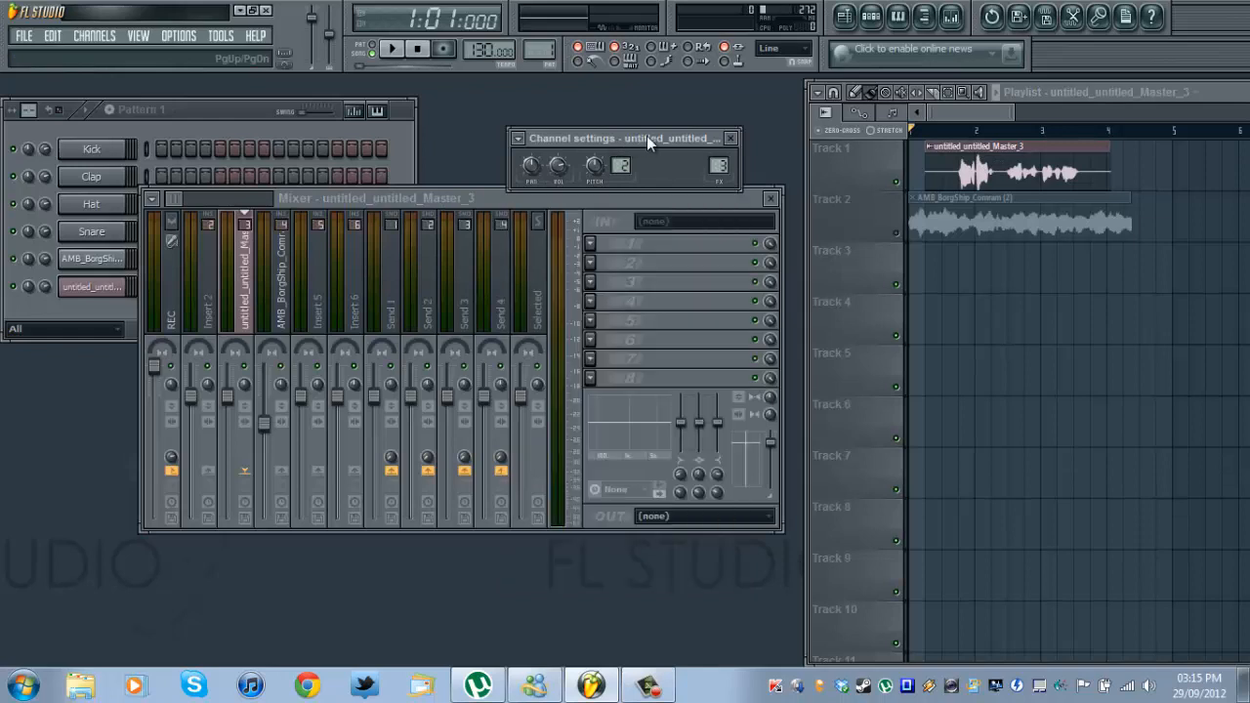
{"action": "right_click", "coordinate": [647, 136]}
{"action": "left_click", "coordinate": [567, 203]}
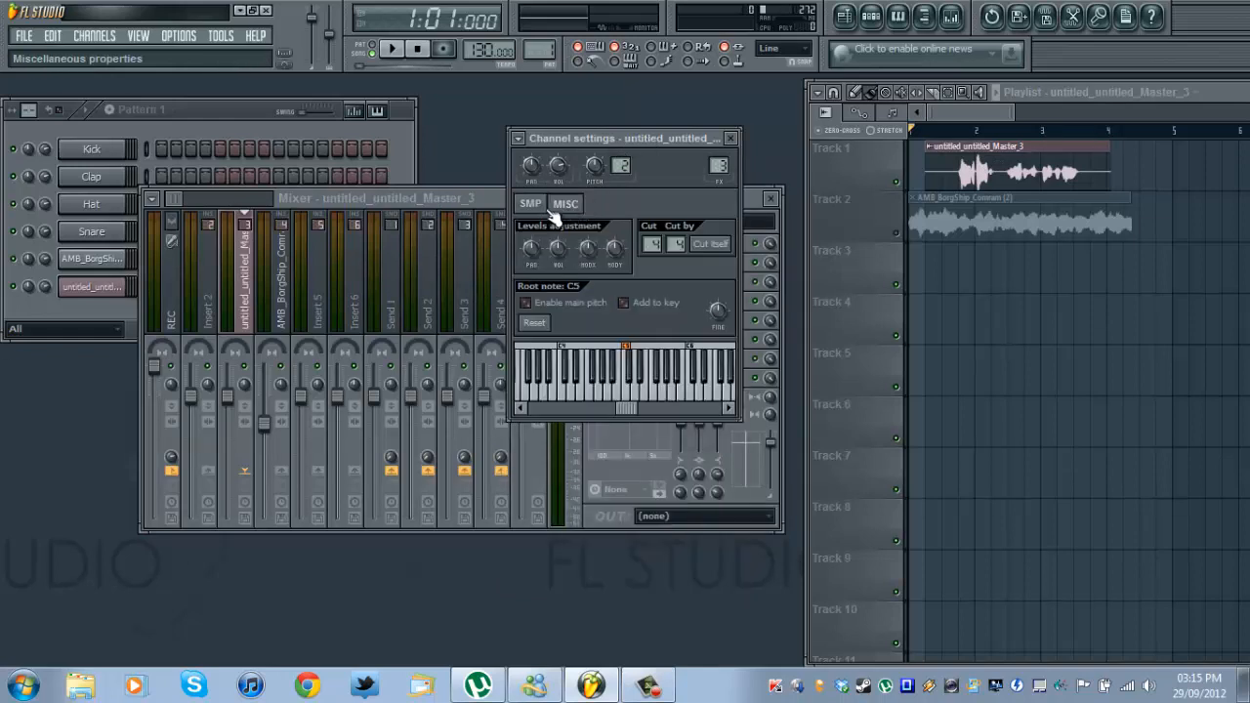
{"action": "left_click", "coordinate": [530, 203]}
{"action": "left_click", "coordinate": [519, 138]}
{"action": "left_click", "coordinate": [563, 203]}
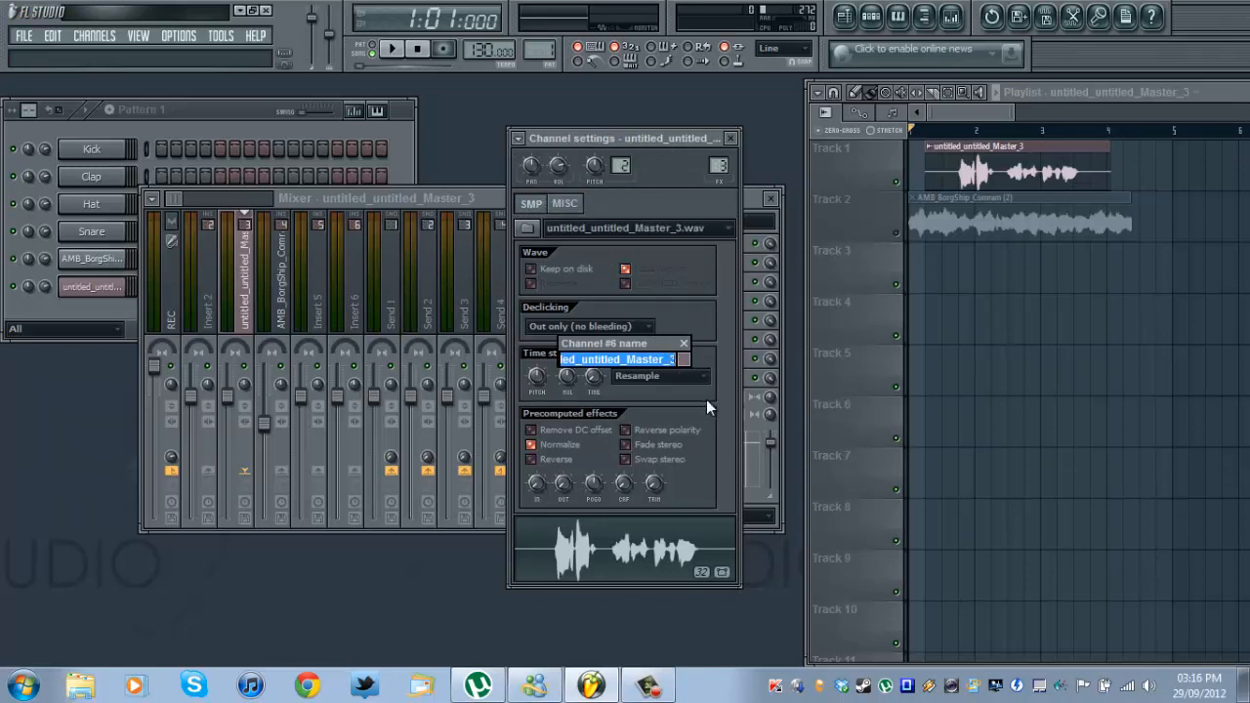
{"action": "type", "text": "Borg Voi"}
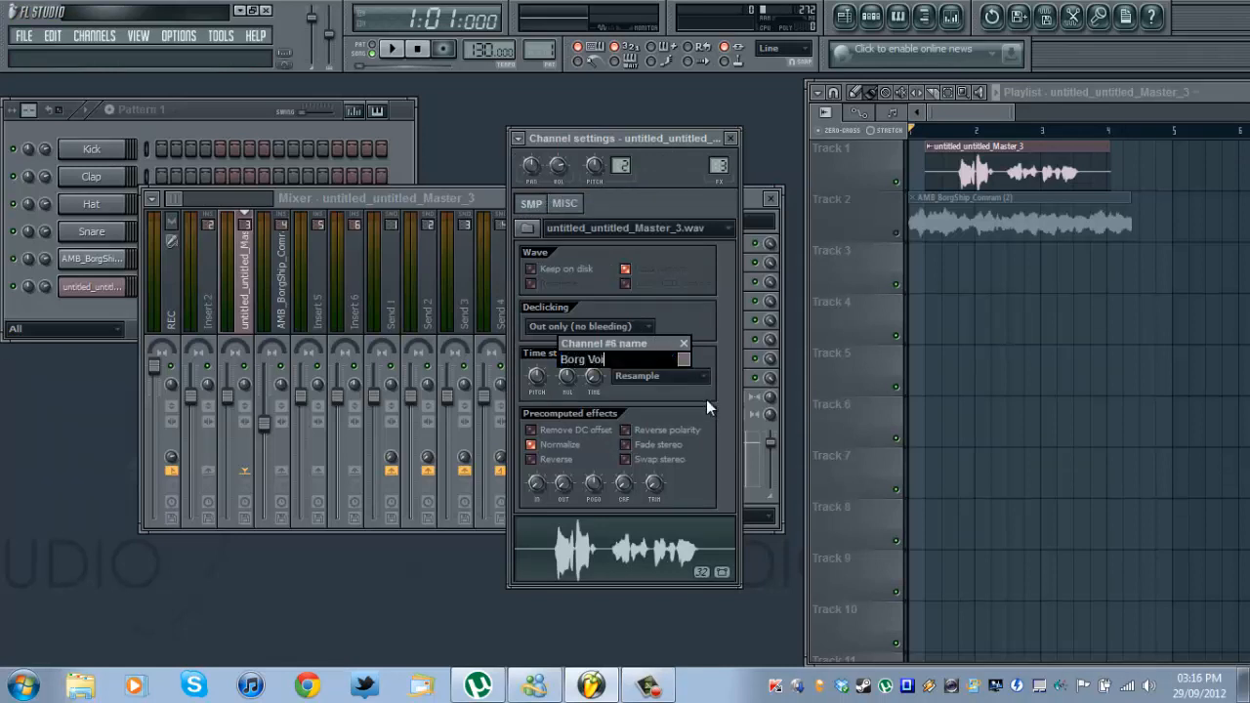
{"action": "type", "text": "ce"}
{"action": "key", "text": "Return"}
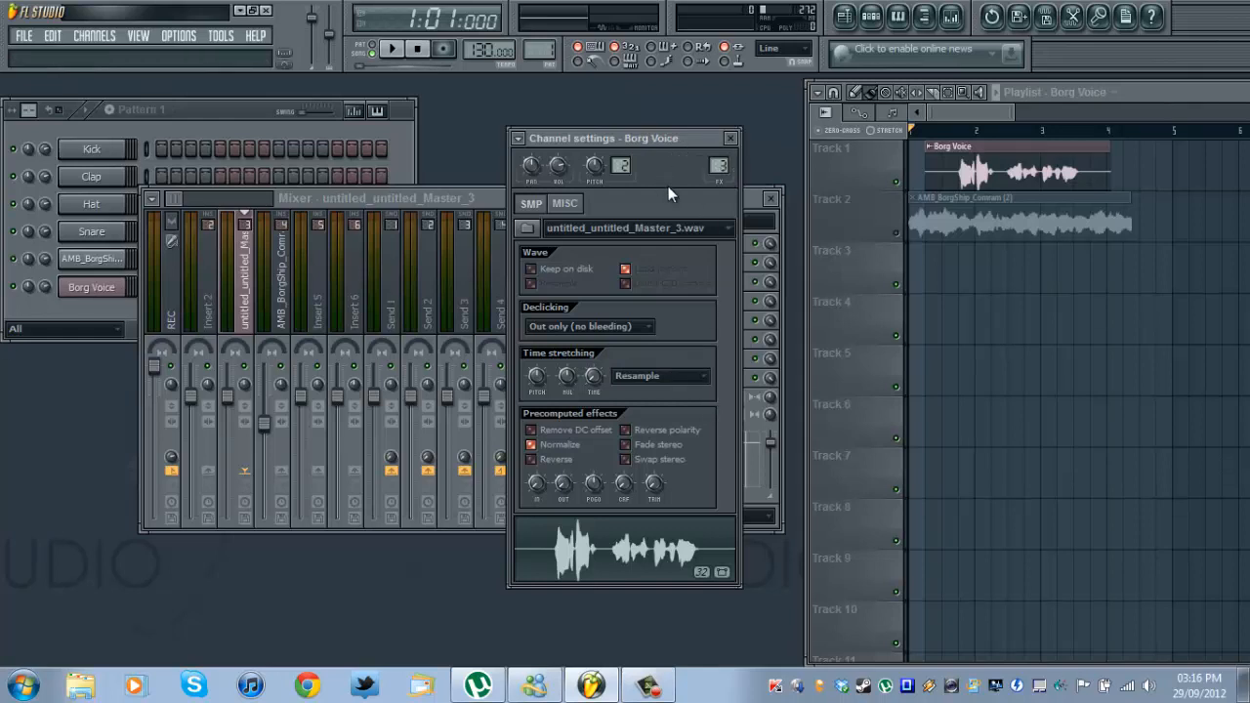
{"action": "left_click", "coordinate": [731, 141]}
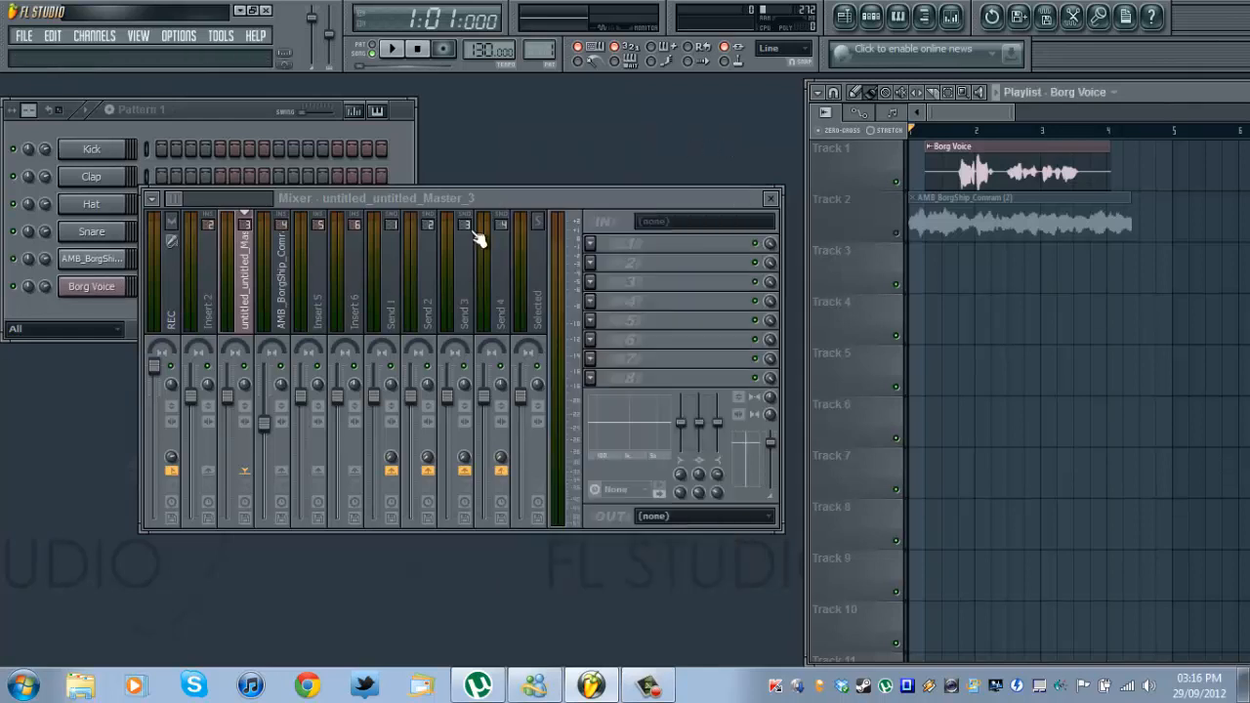
Step: Check the names of the recording's existing mixer tracks and view the untitled_untitled_Master_3 track's options without choosing one
{"action": "left_click_drag", "start_coordinate": [176, 198], "coordinate": [176, 202]}
{"action": "right_click", "coordinate": [278, 283]}
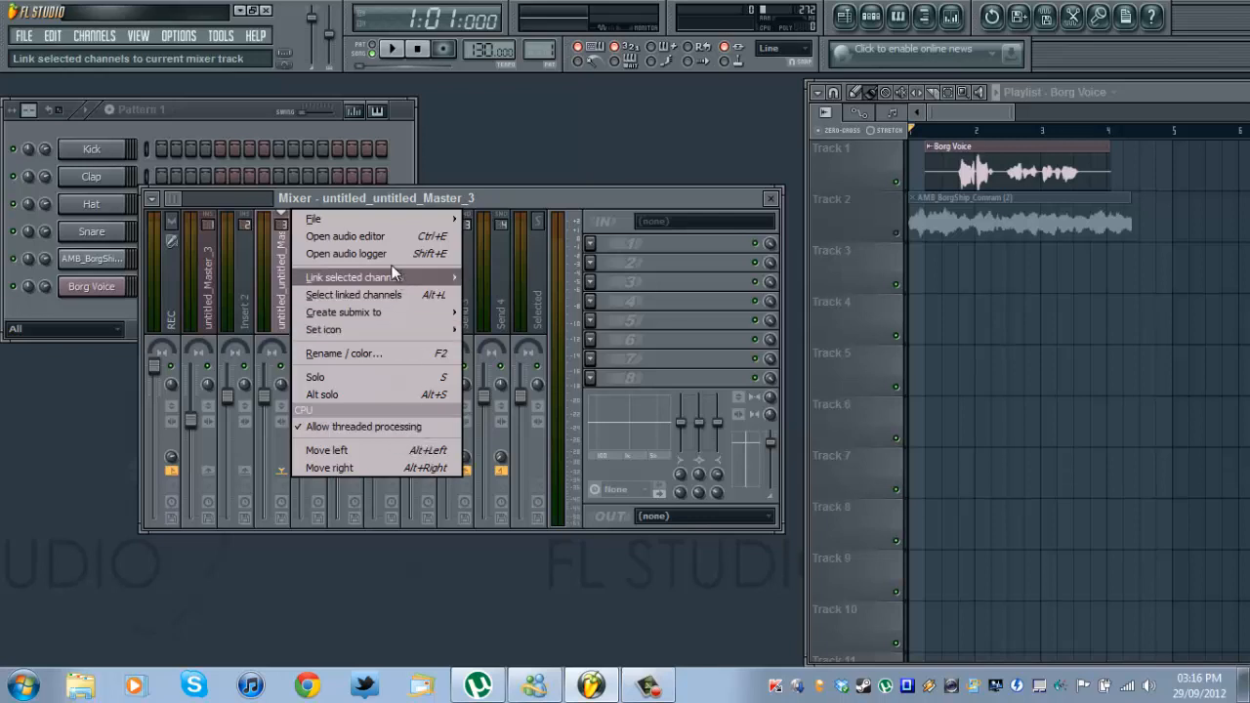
{"action": "left_click", "coordinate": [281, 223]}
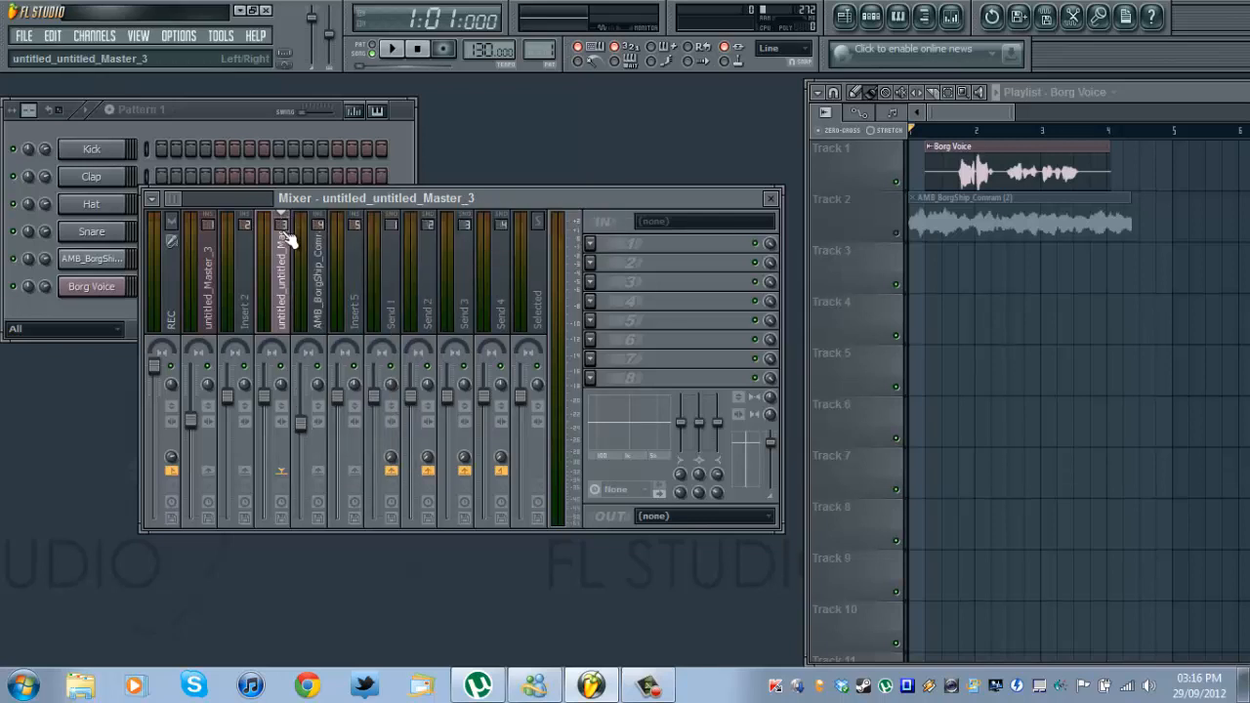
{"action": "left_click", "coordinate": [207, 242]}
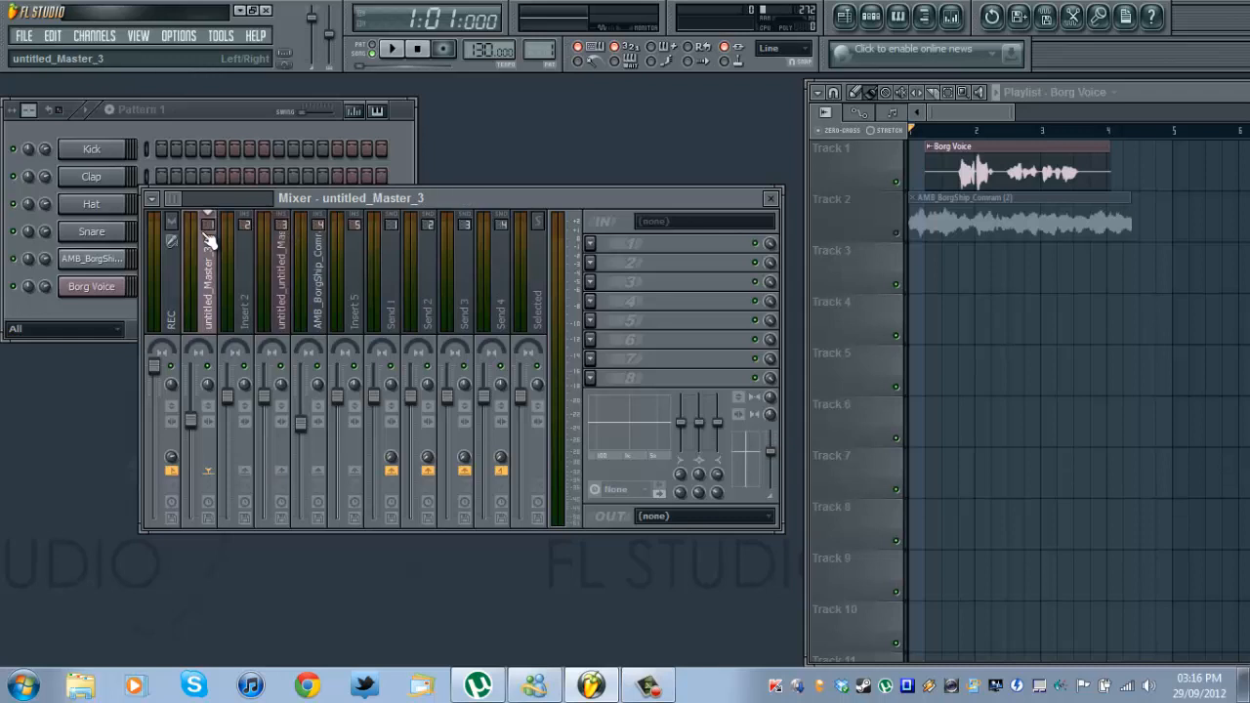
{"action": "left_click", "coordinate": [288, 244]}
Step: Reopen the Borg Voice channel settings and assign the channel to a free mixer track
{"action": "double_click", "coordinate": [956, 170]}
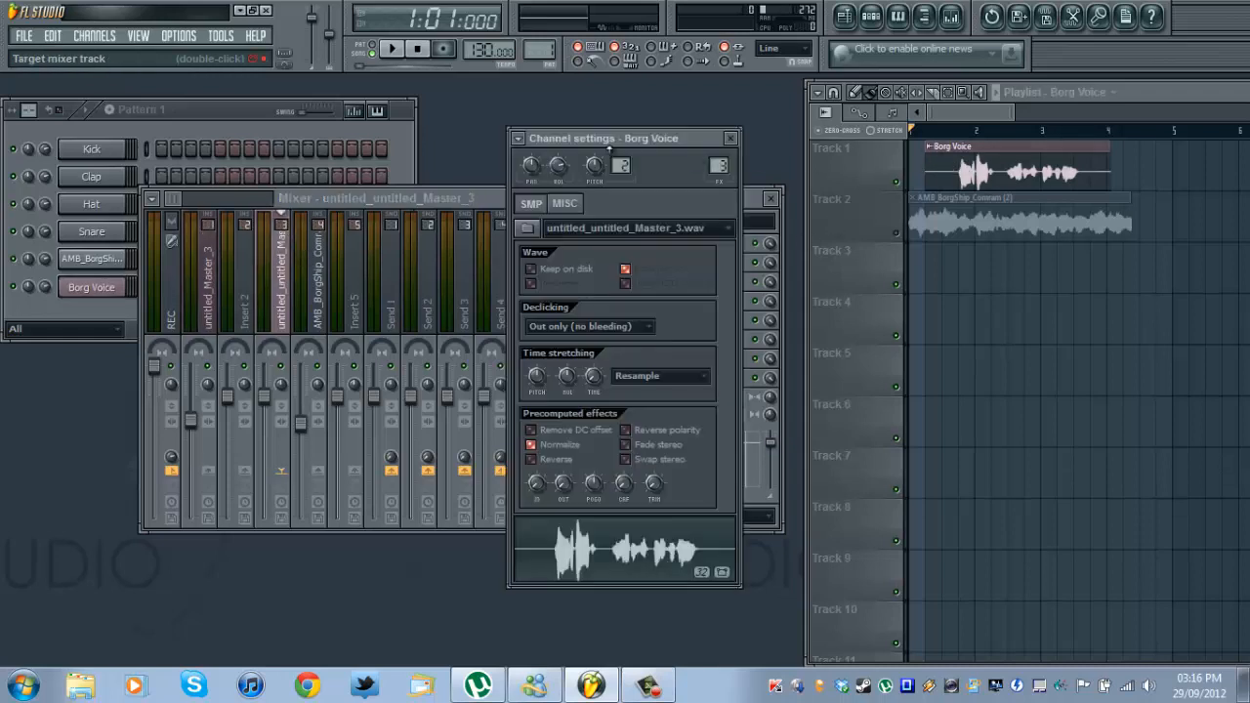
{"action": "left_click", "coordinate": [520, 140]}
{"action": "left_click", "coordinate": [543, 179]}
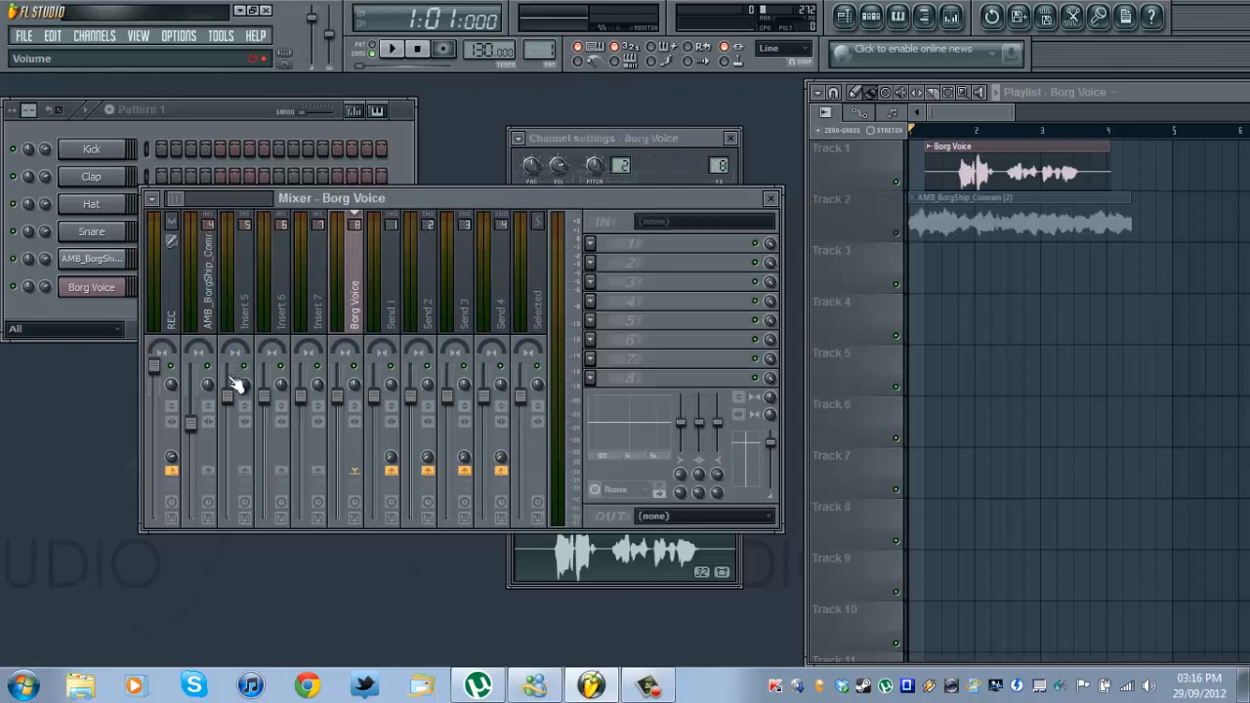
{"action": "left_click", "coordinate": [521, 372]}
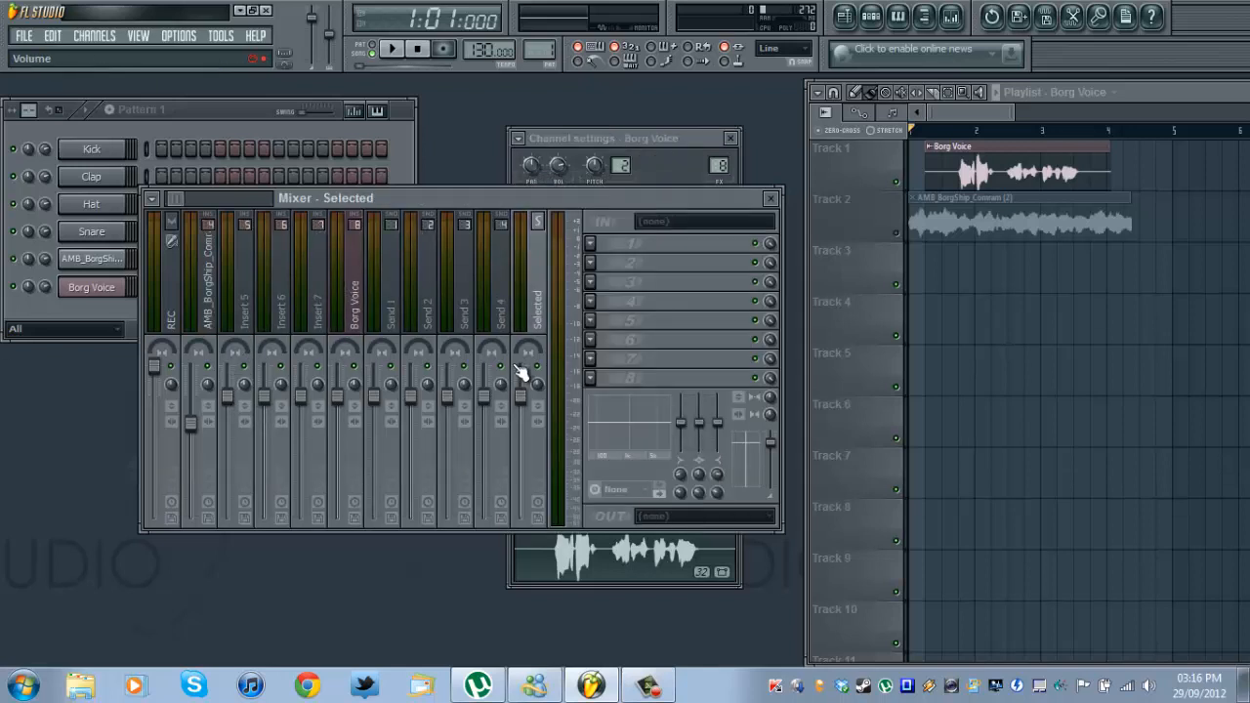
Step: Move the Borg Voice mixer track four slots back to insert 4, directly before the AMB_BorgShip_Comram (2) track
{"action": "left_click", "coordinate": [349, 286]}
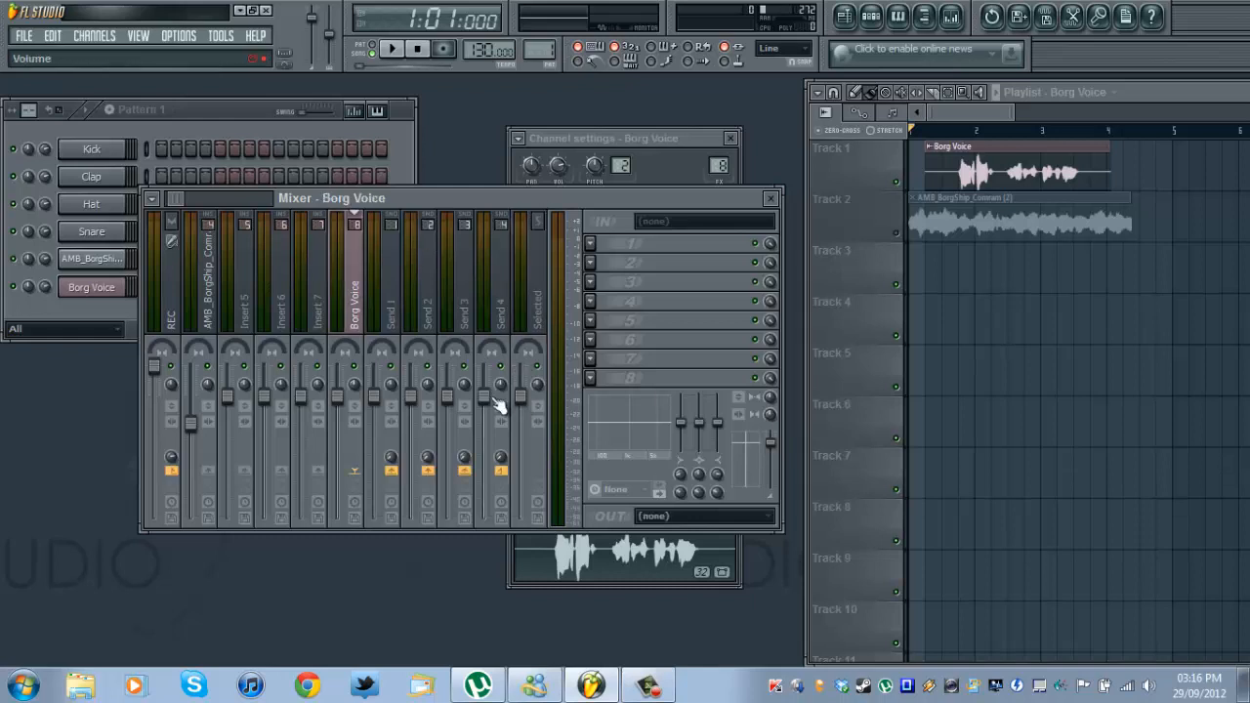
{"action": "key", "text": "alt+Left"}
{"action": "key", "text": "alt+Left"}
{"action": "key", "text": "alt+Left"}
{"action": "key", "text": "alt+Left"}
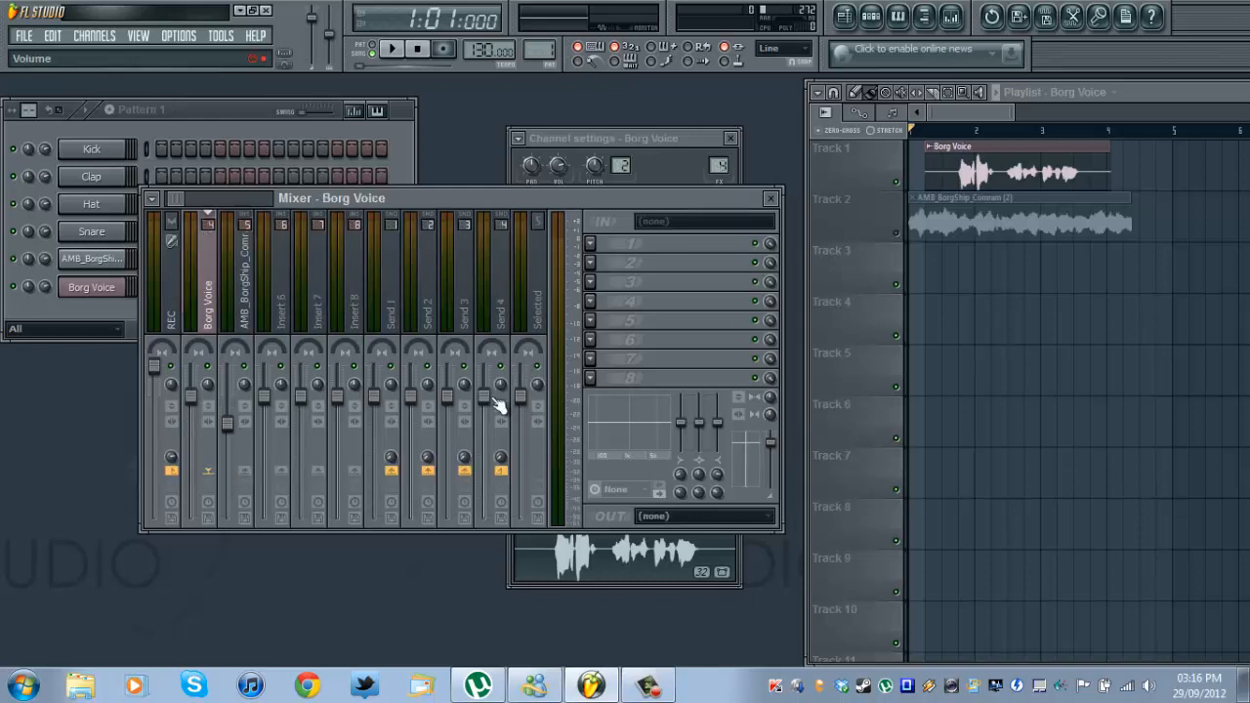
{"action": "left_click", "coordinate": [252, 320]}
Step: Add the Vocodex effect to the first effect slot of the Borg Voice mixer track
{"action": "left_click", "coordinate": [215, 290]}
{"action": "left_click", "coordinate": [592, 245]}
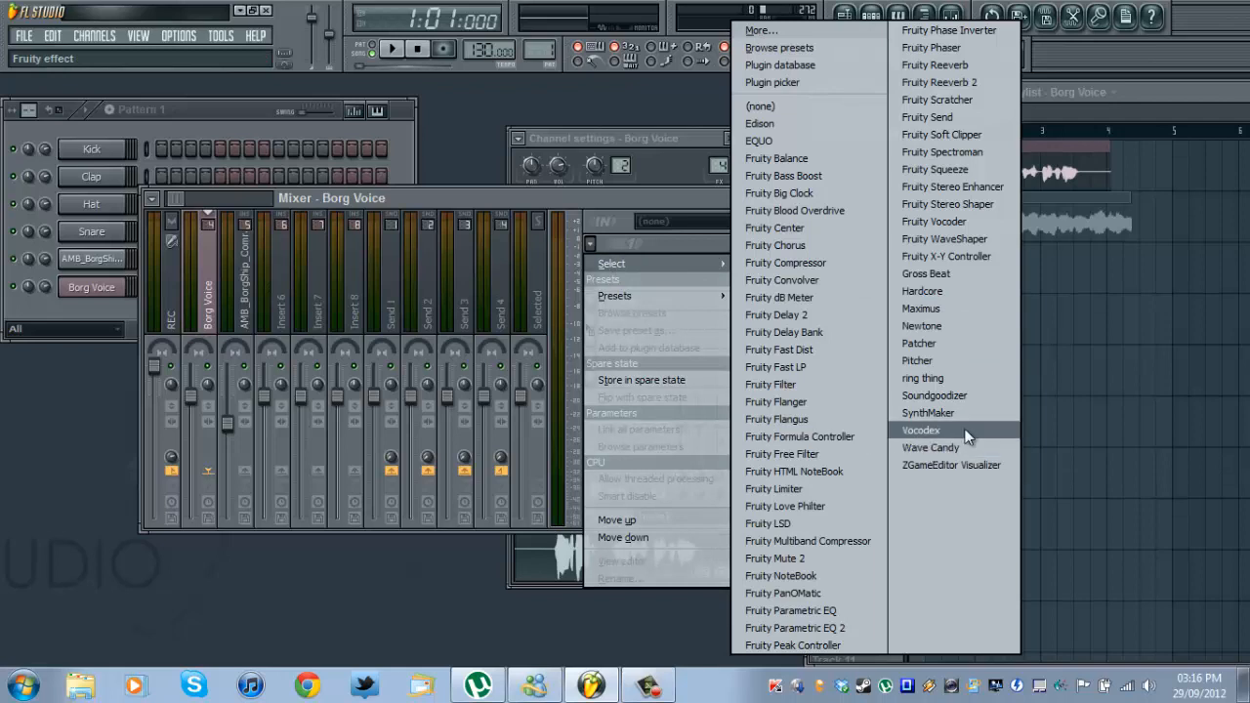
{"action": "left_click", "coordinate": [920, 434]}
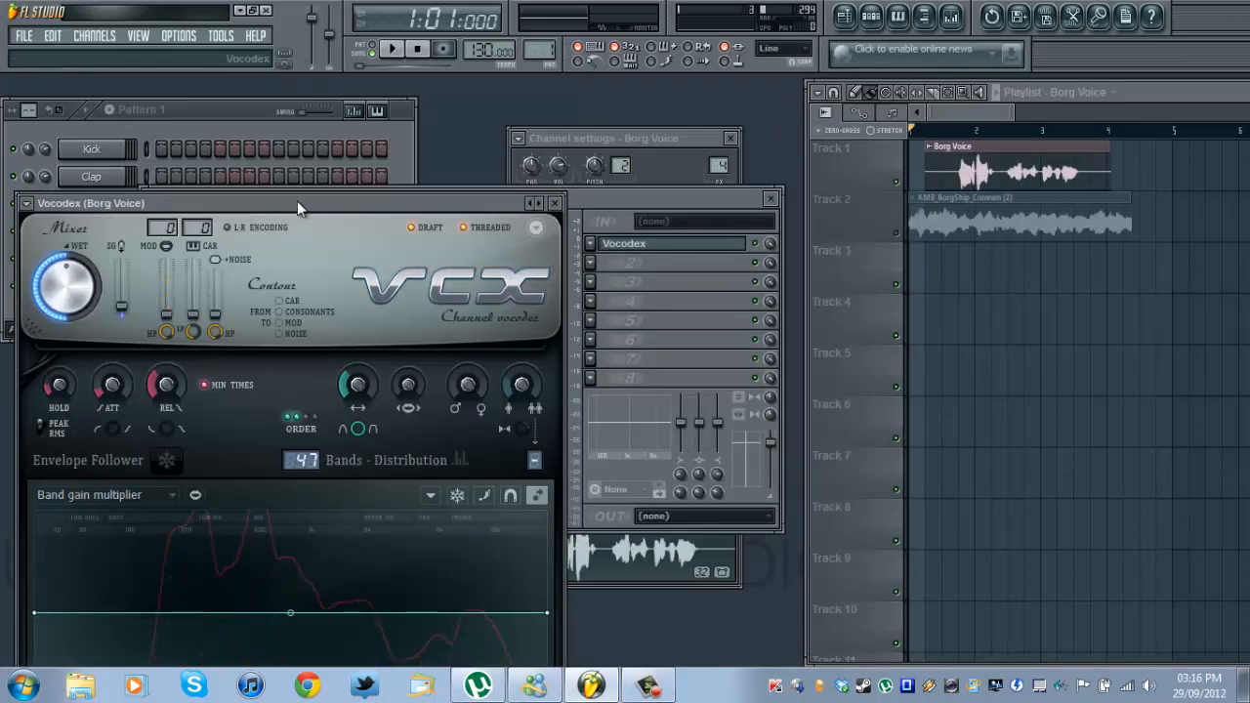
Step: Reposition the Vocodex window so its lower controls are reachable and set the carrier synthesizer tone to PWM
{"action": "left_click_drag", "start_coordinate": [297, 200], "coordinate": [614, 101]}
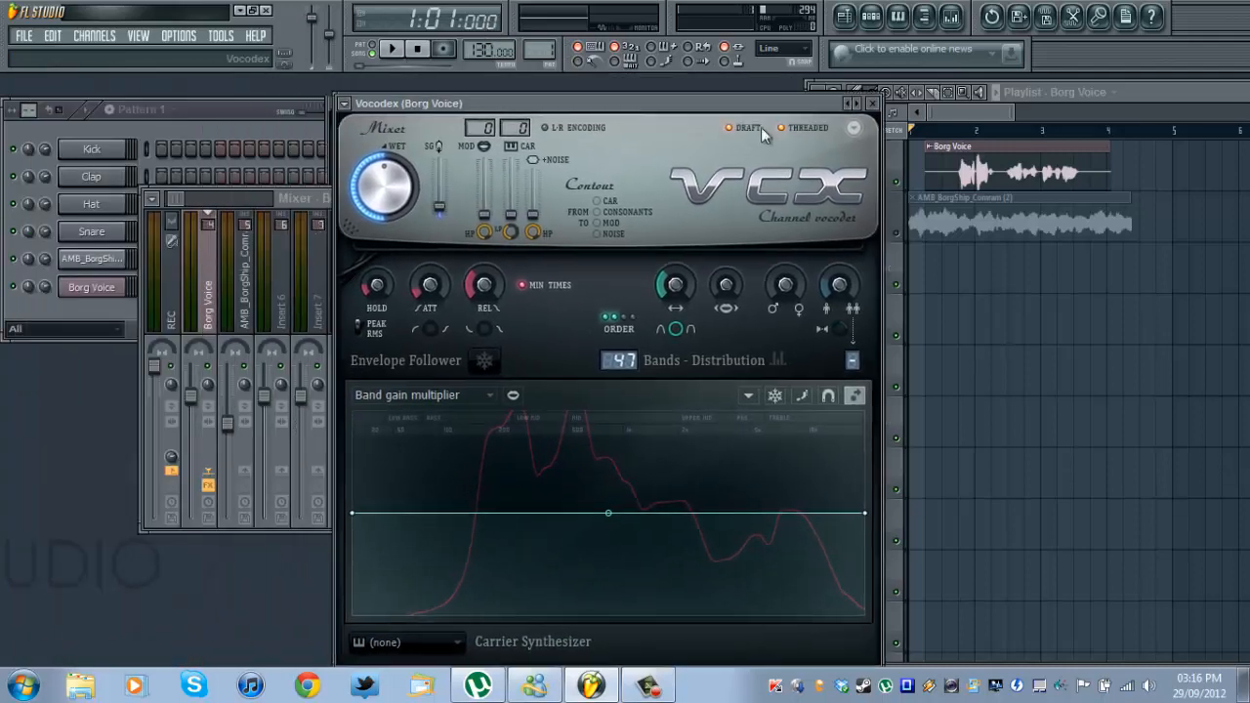
{"action": "left_click_drag", "start_coordinate": [760, 127], "coordinate": [552, 68]}
{"action": "left_click_drag", "start_coordinate": [537, 77], "coordinate": [533, 88]}
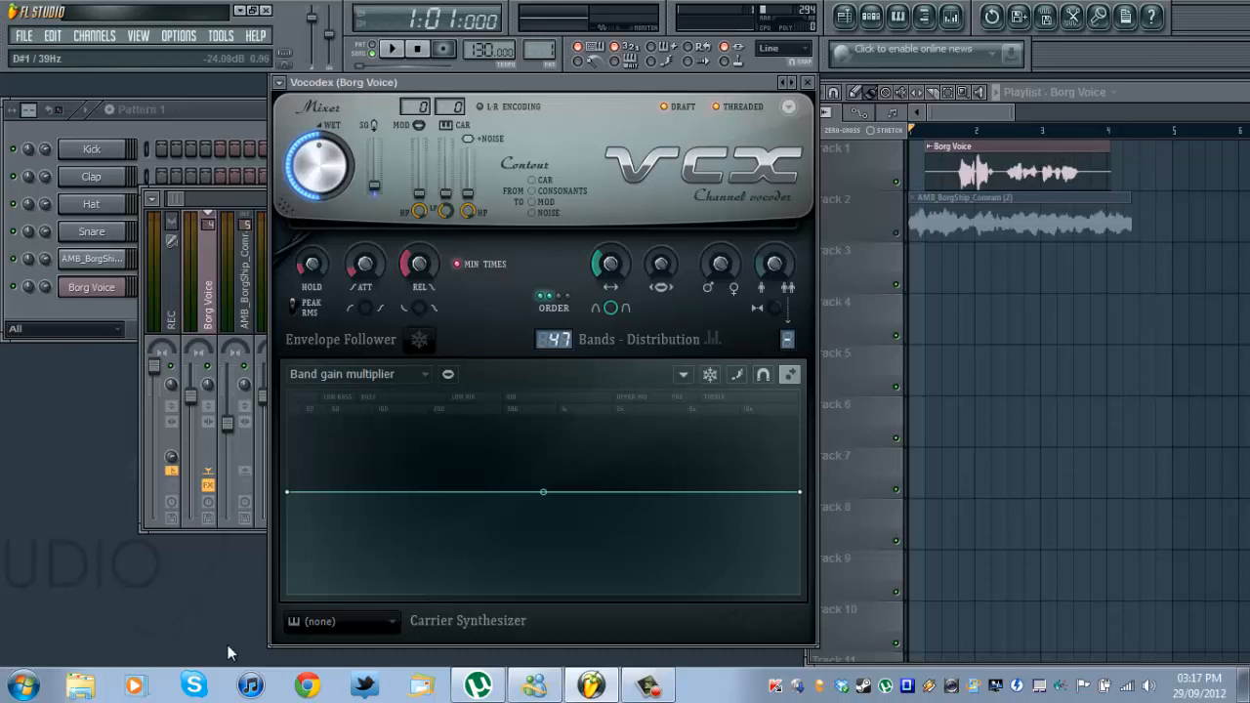
{"action": "left_click", "coordinate": [372, 632]}
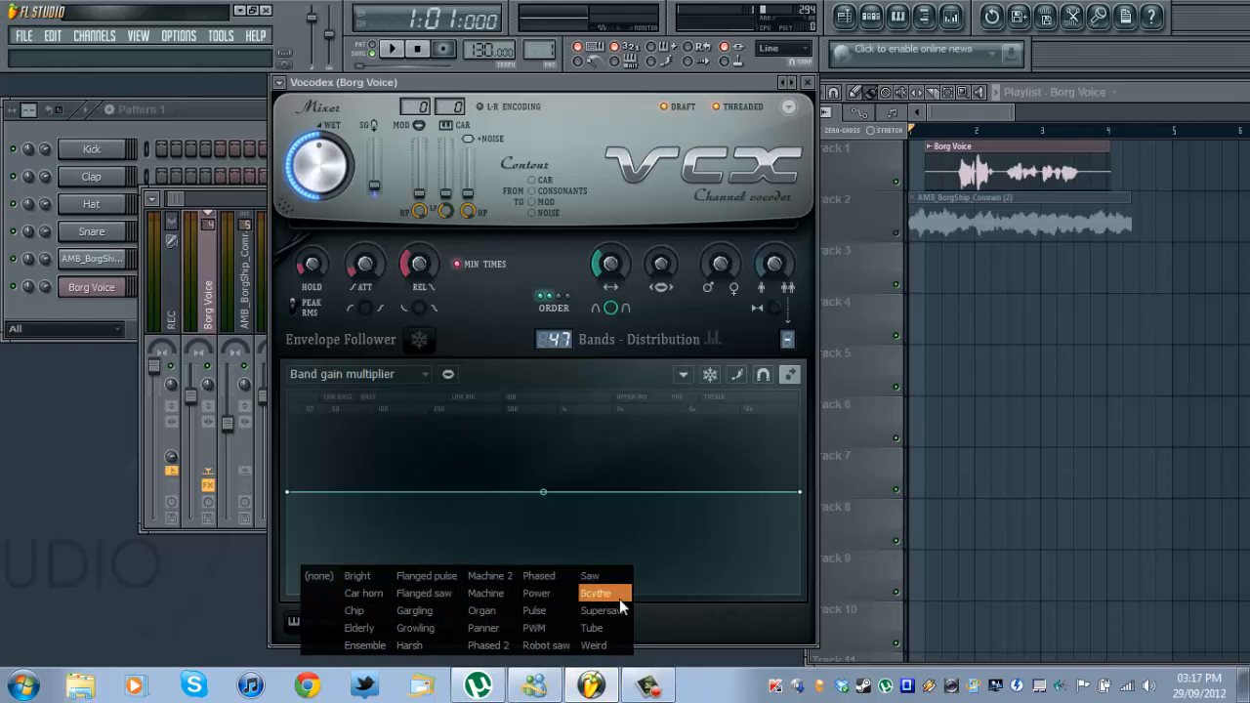
{"action": "left_click", "coordinate": [534, 628]}
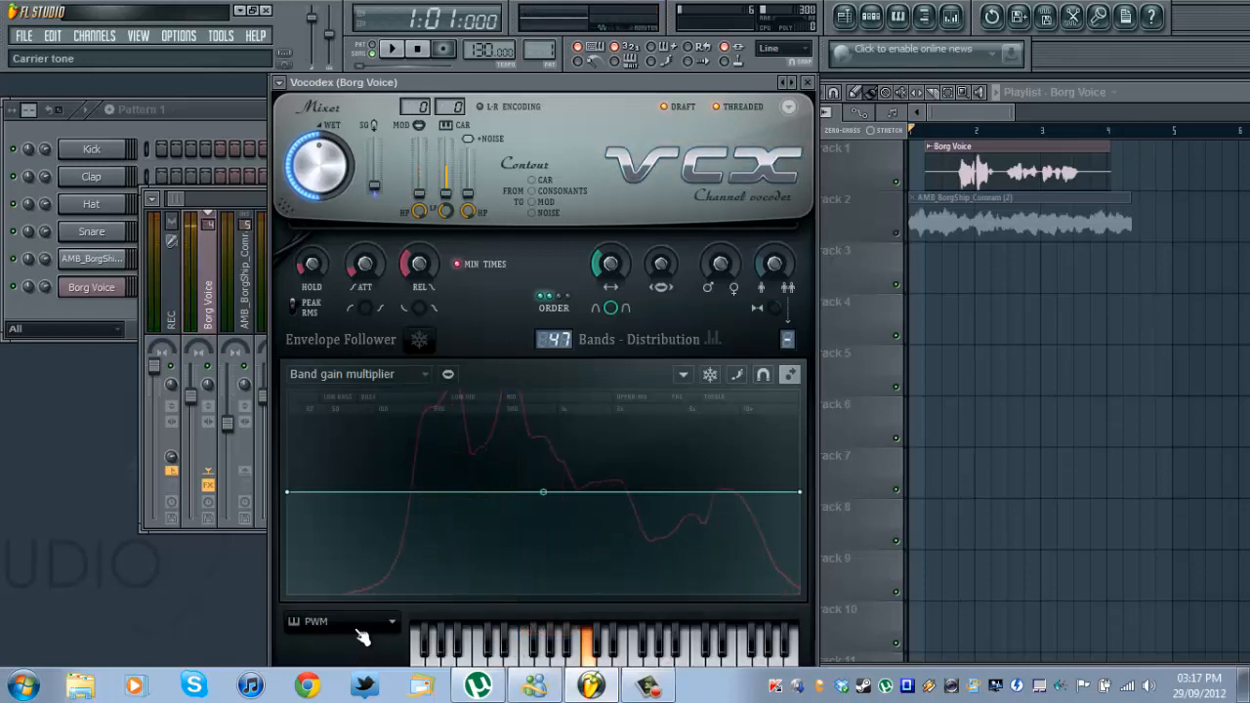
Step: Audition the song with the PWM carrier, and again with the Vocodex carrier tone set to Robot saw
{"action": "left_click", "coordinate": [393, 49]}
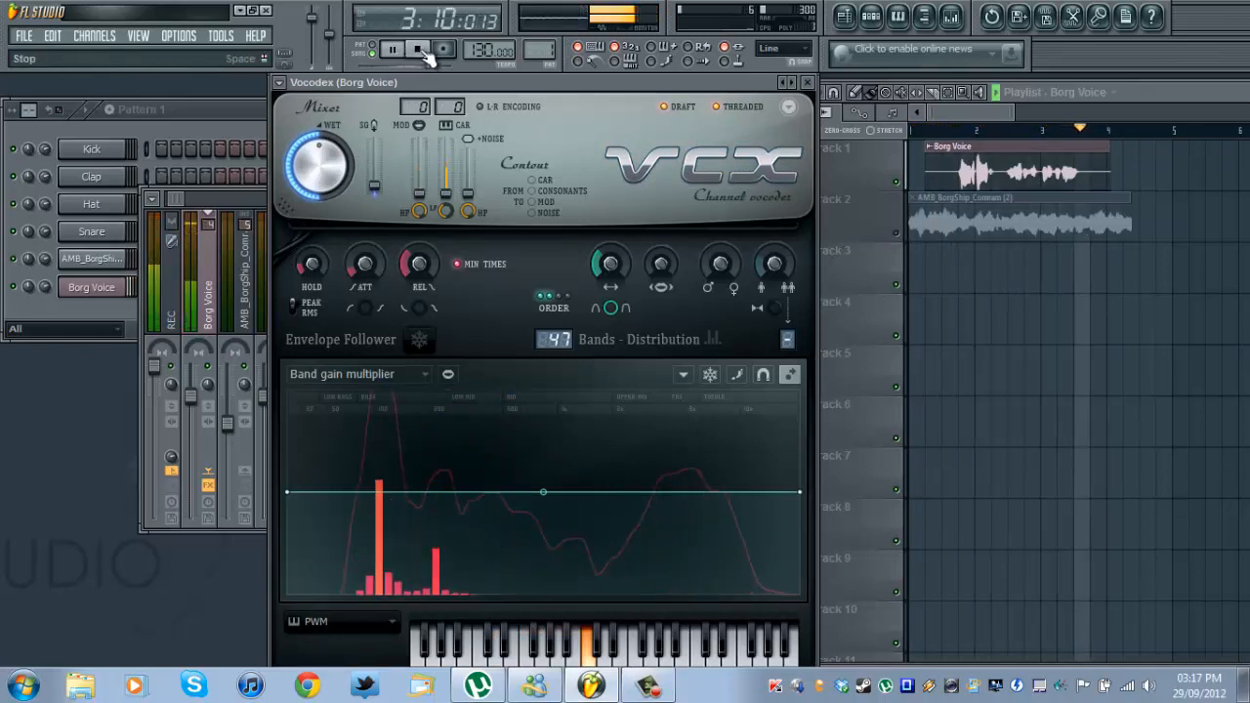
{"action": "left_click", "coordinate": [426, 53]}
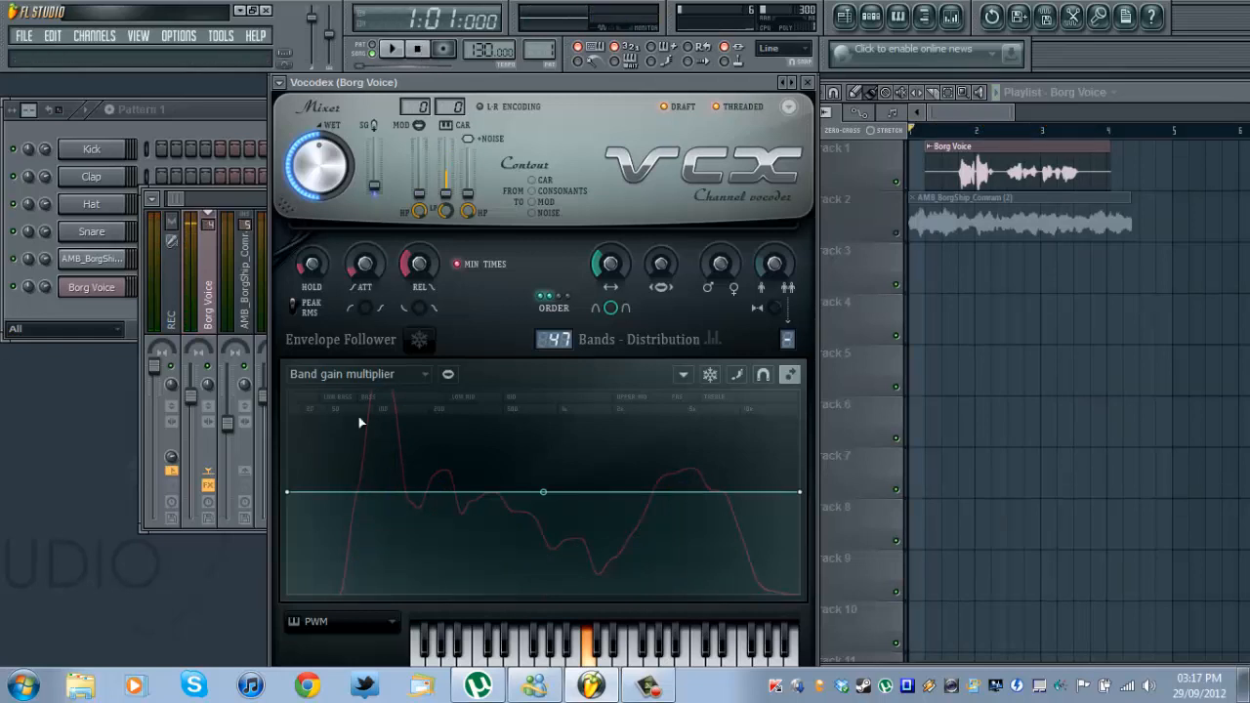
{"action": "left_click", "coordinate": [332, 622]}
{"action": "left_click", "coordinate": [538, 640]}
{"action": "key", "text": "space"}
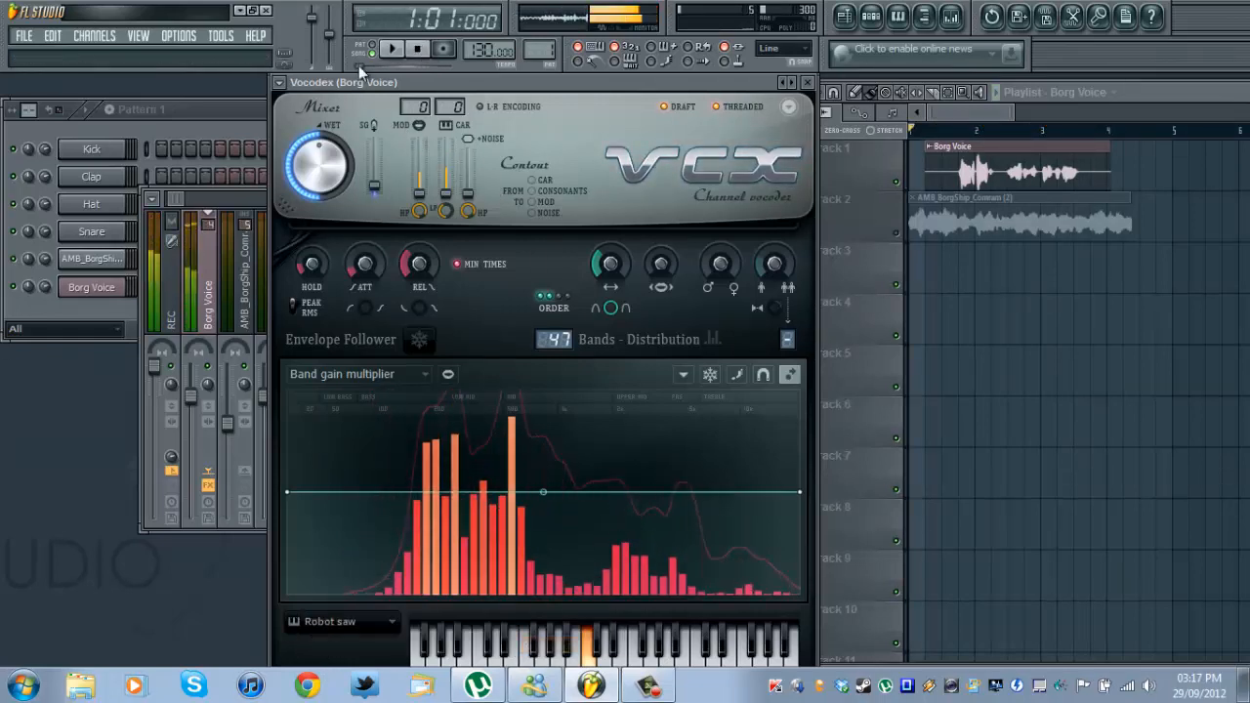
{"action": "left_click", "coordinate": [392, 51]}
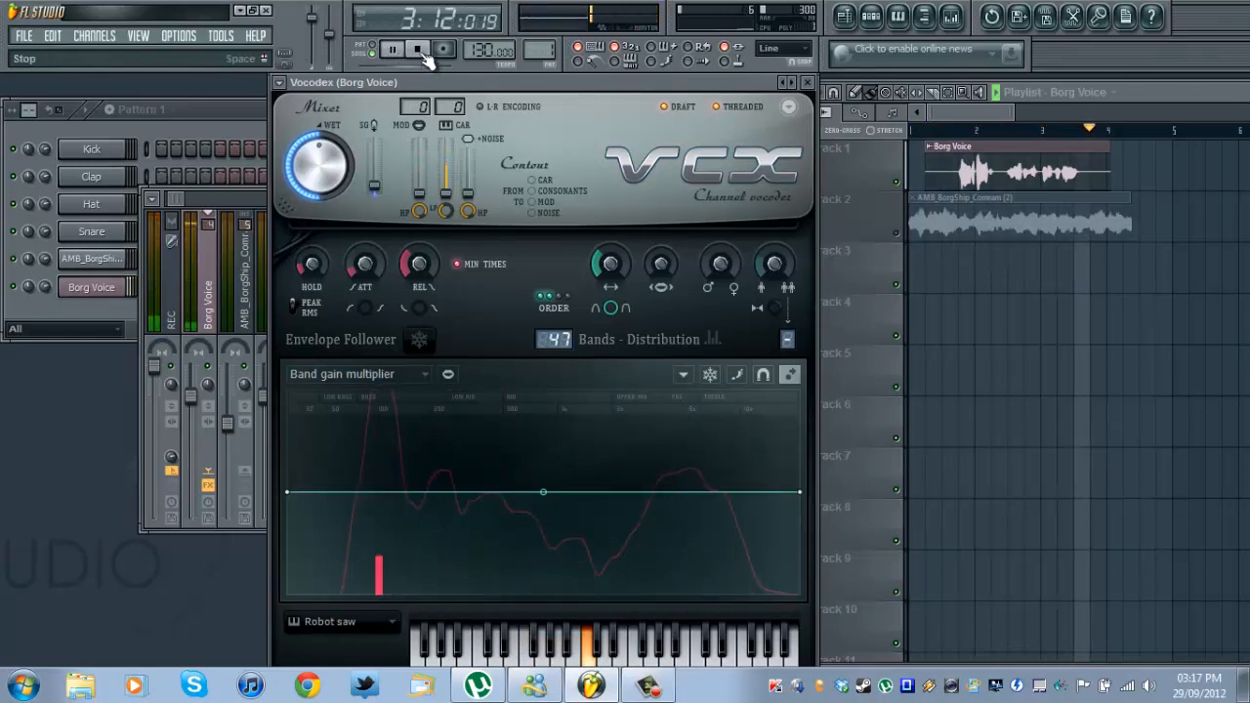
{"action": "left_click", "coordinate": [418, 49]}
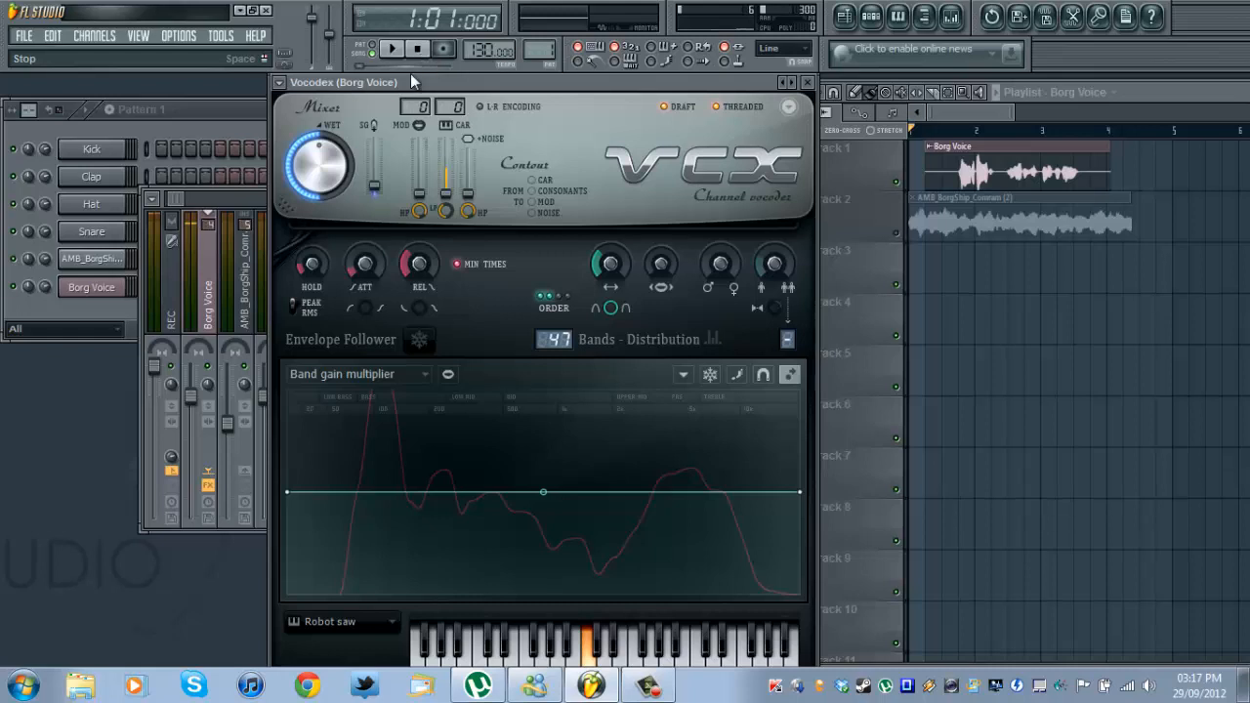
Step: Load the Group preset from Vocodex's Immediate presets and play the song to hear it on the Borg Voice
{"action": "left_click", "coordinate": [280, 83]}
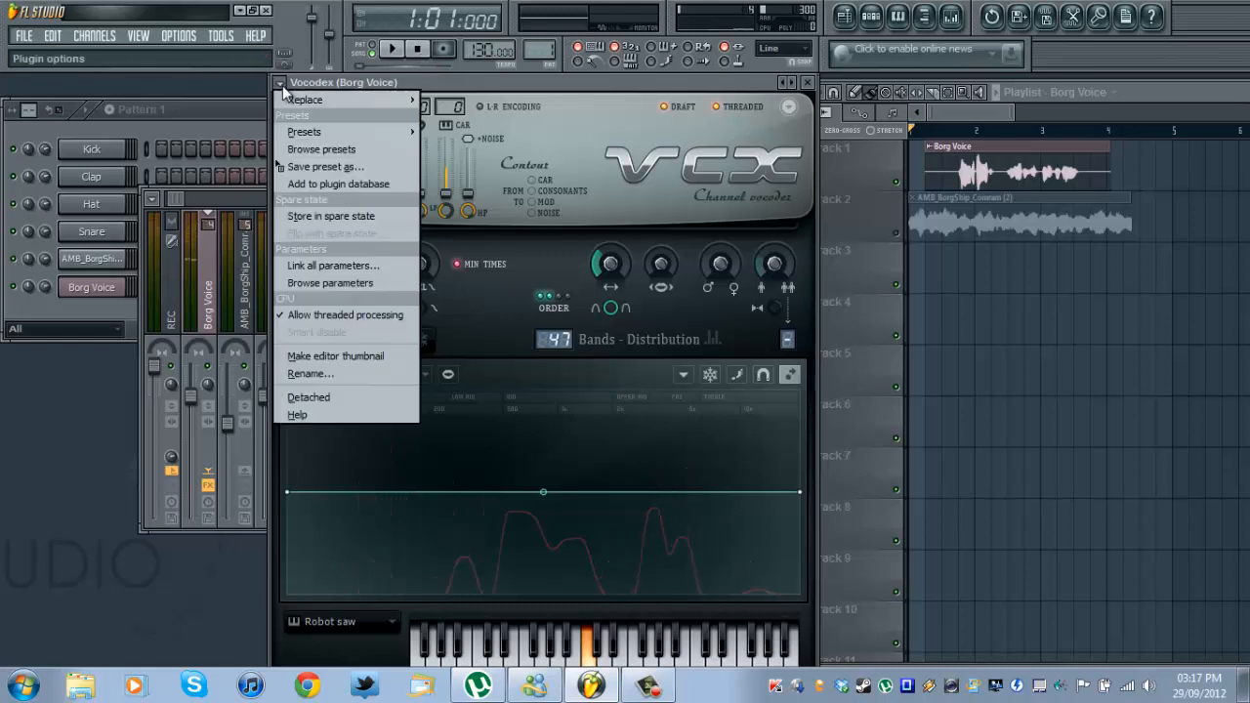
{"action": "left_click", "coordinate": [274, 79]}
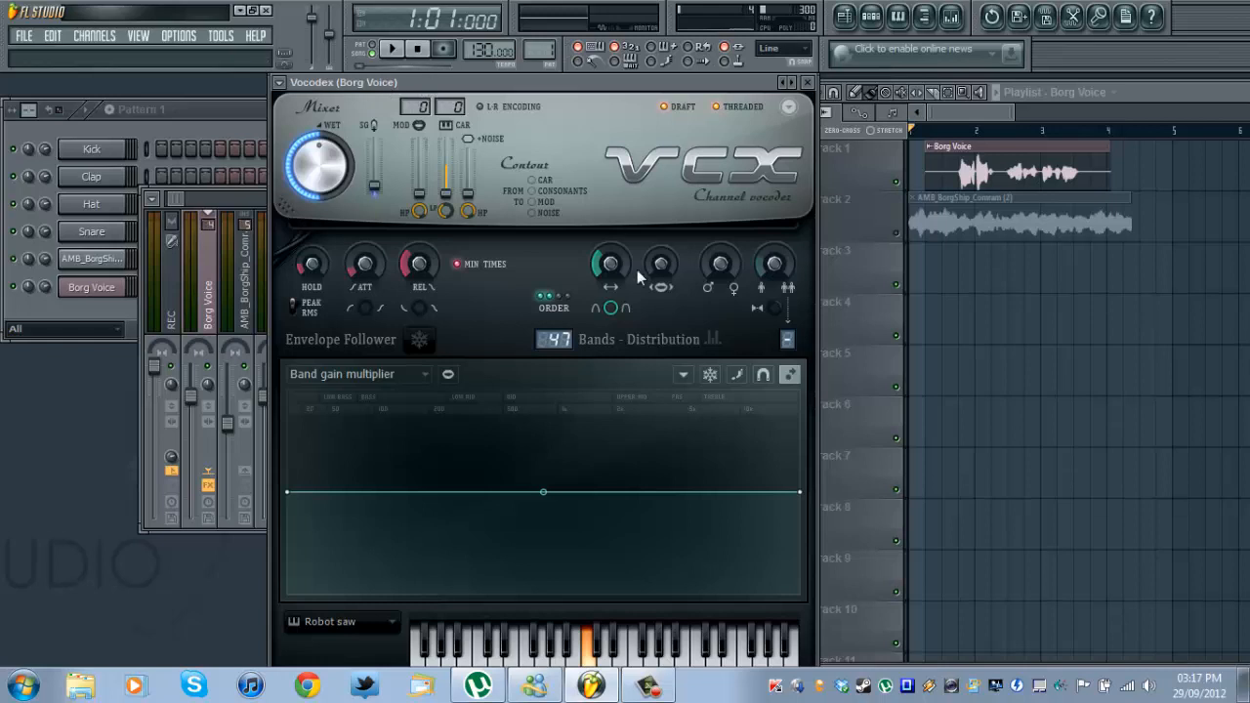
{"action": "left_click", "coordinate": [283, 84]}
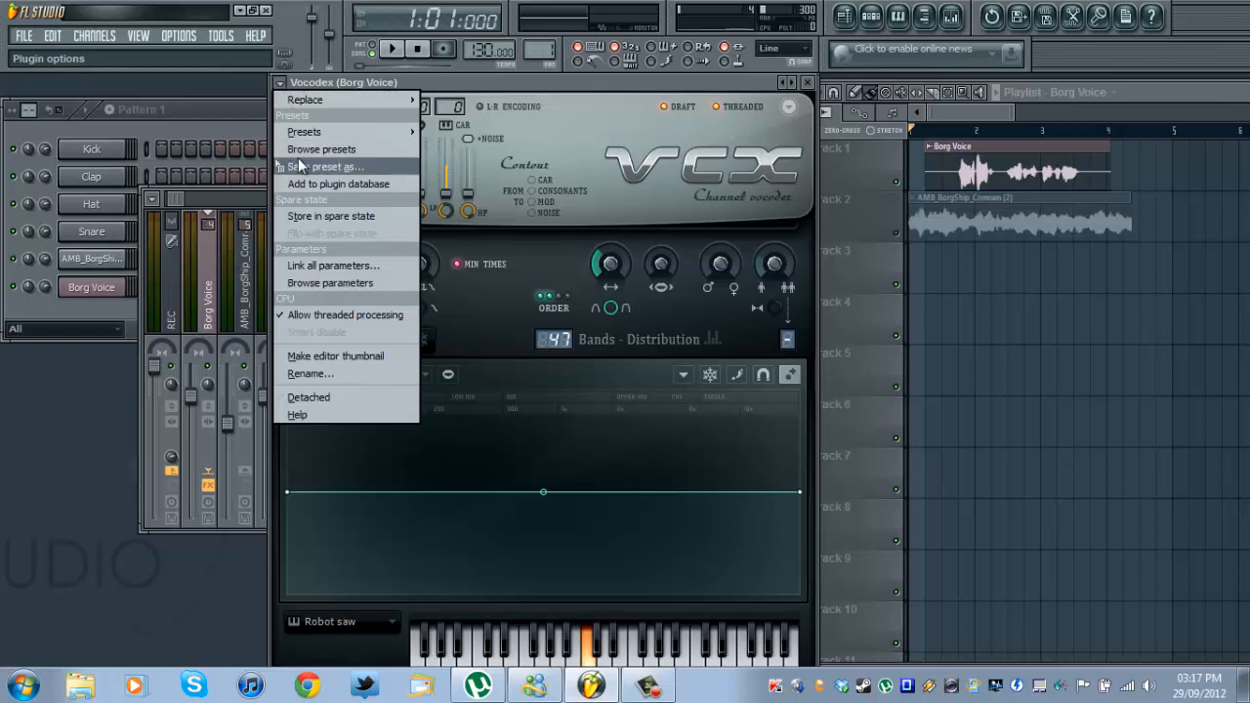
{"action": "mouse_move", "coordinate": [298, 136]}
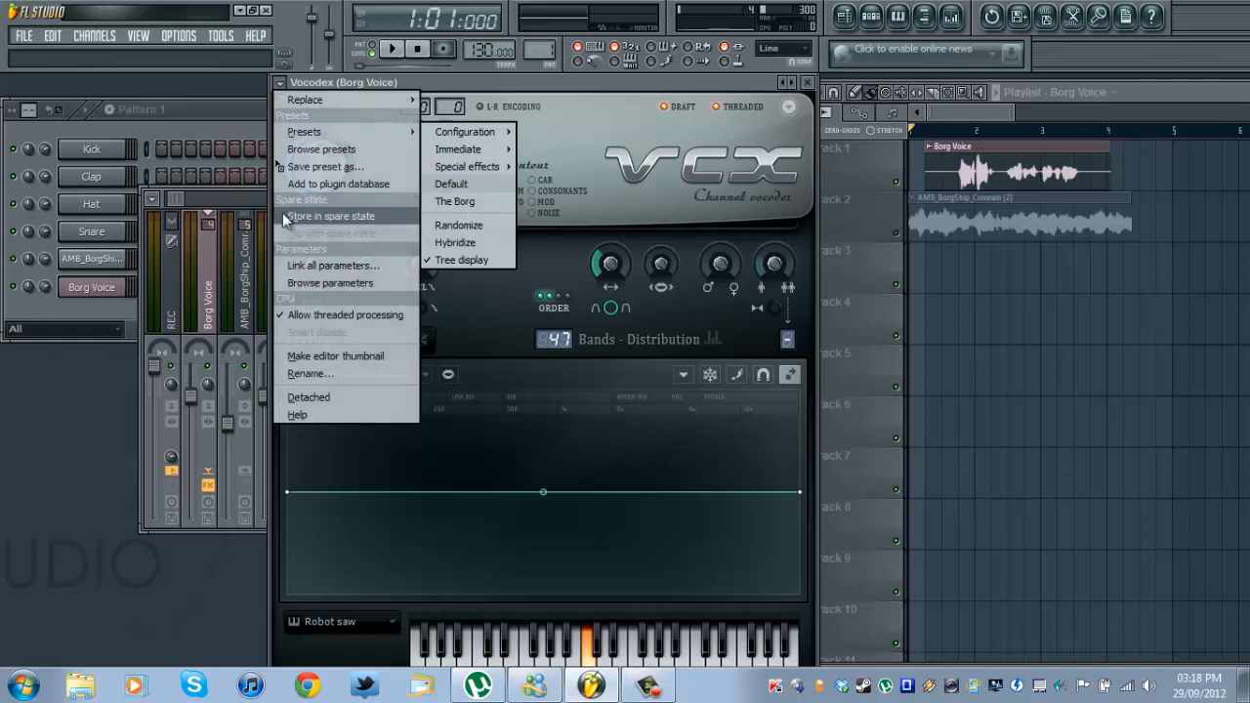
{"action": "mouse_move", "coordinate": [380, 132]}
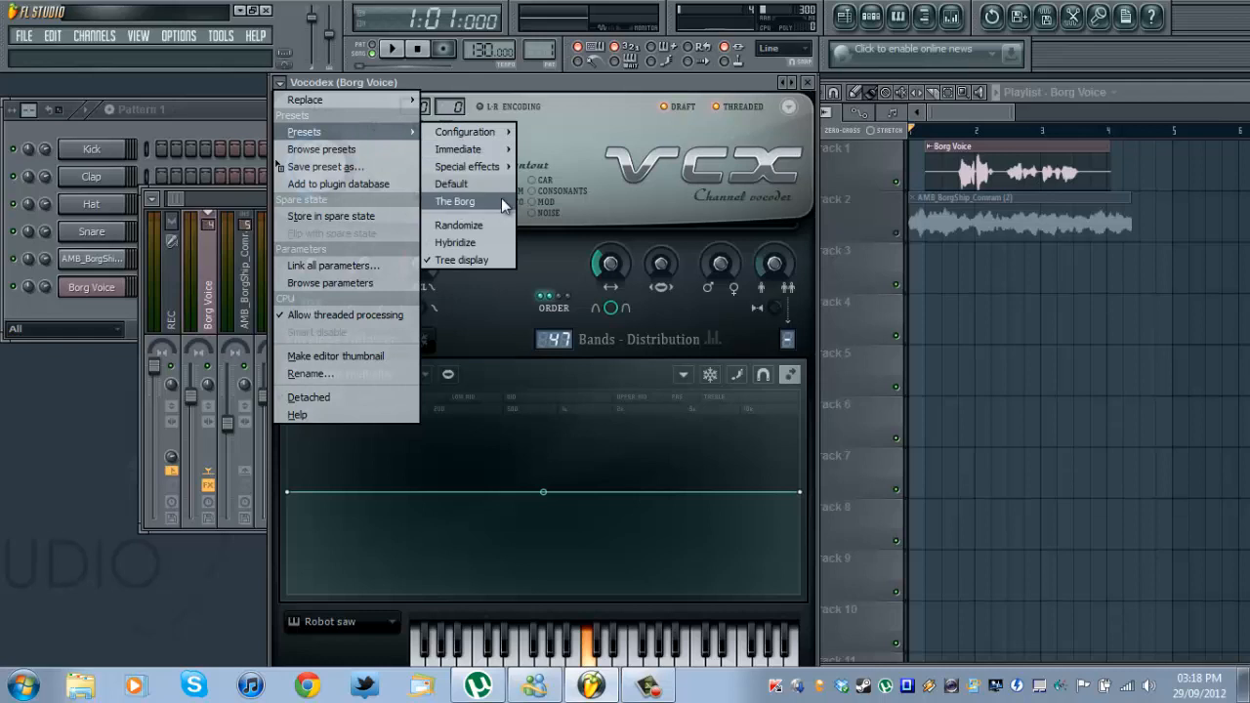
{"action": "mouse_move", "coordinate": [459, 152]}
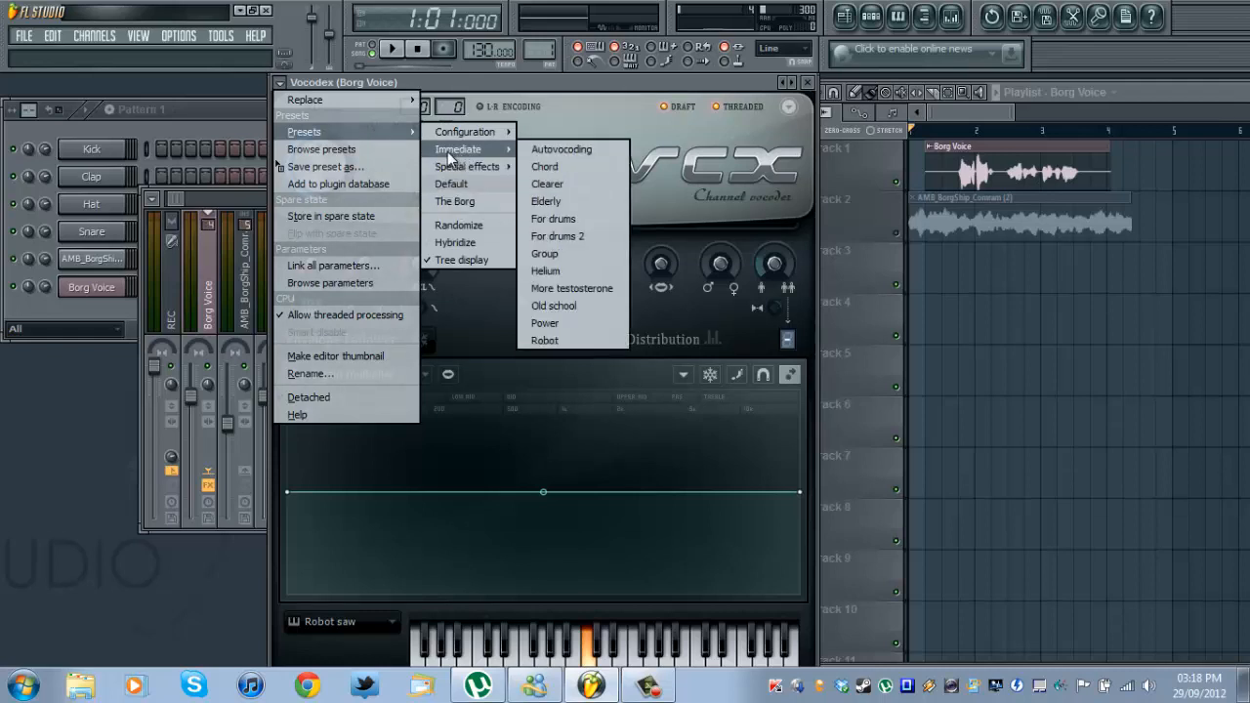
{"action": "left_click", "coordinate": [580, 254]}
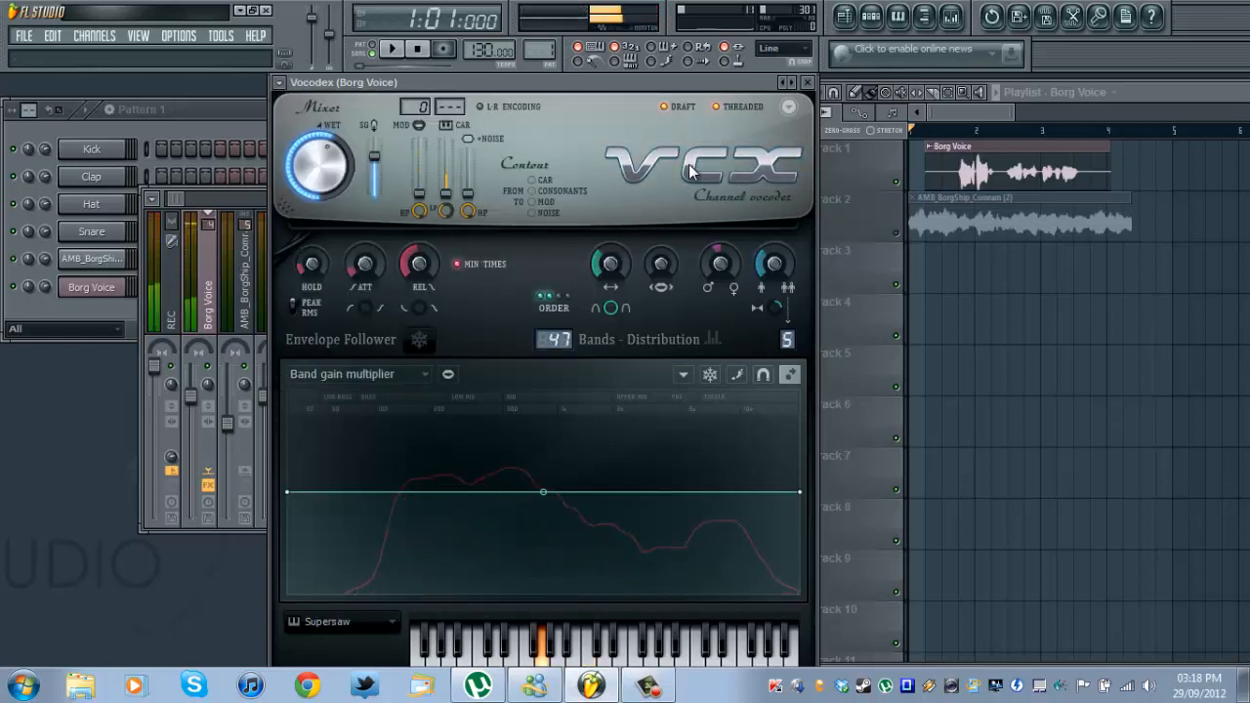
{"action": "left_click", "coordinate": [394, 53]}
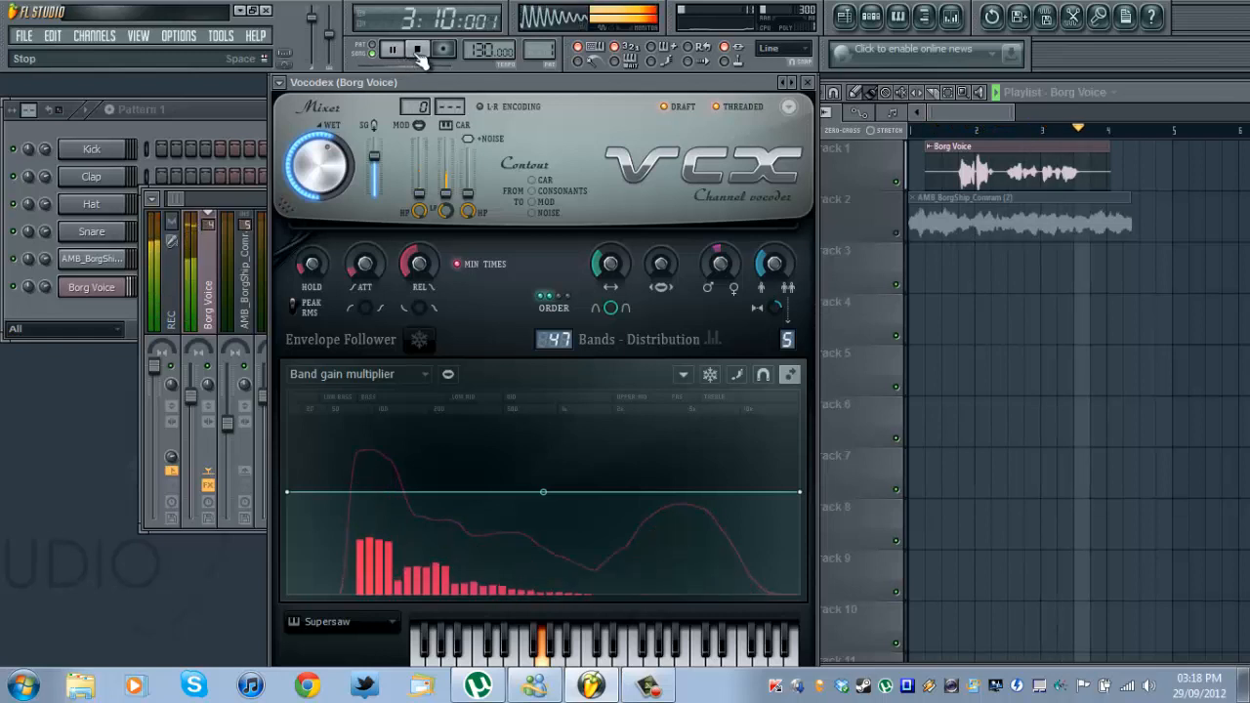
{"action": "left_click", "coordinate": [418, 53]}
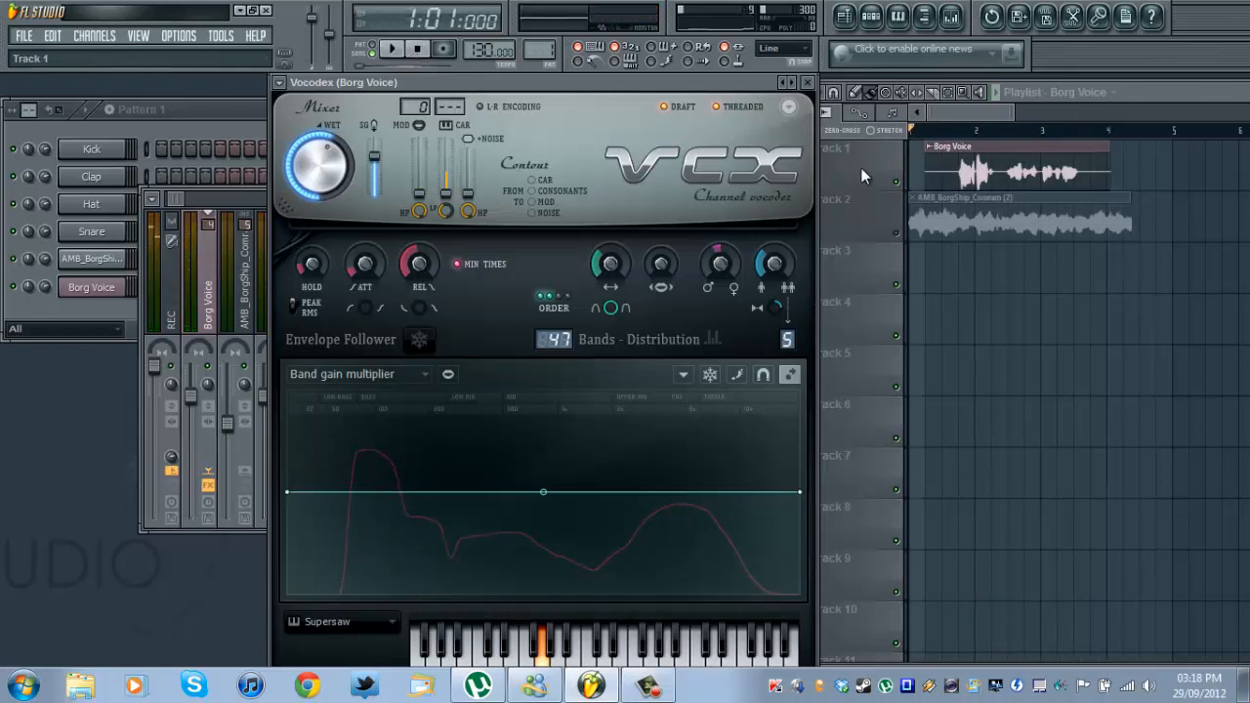
Step: Nudge the Vocodex window upward, add several low and high notes to the carrier keyboard, and preview the chord
{"action": "left_click", "coordinate": [992, 173]}
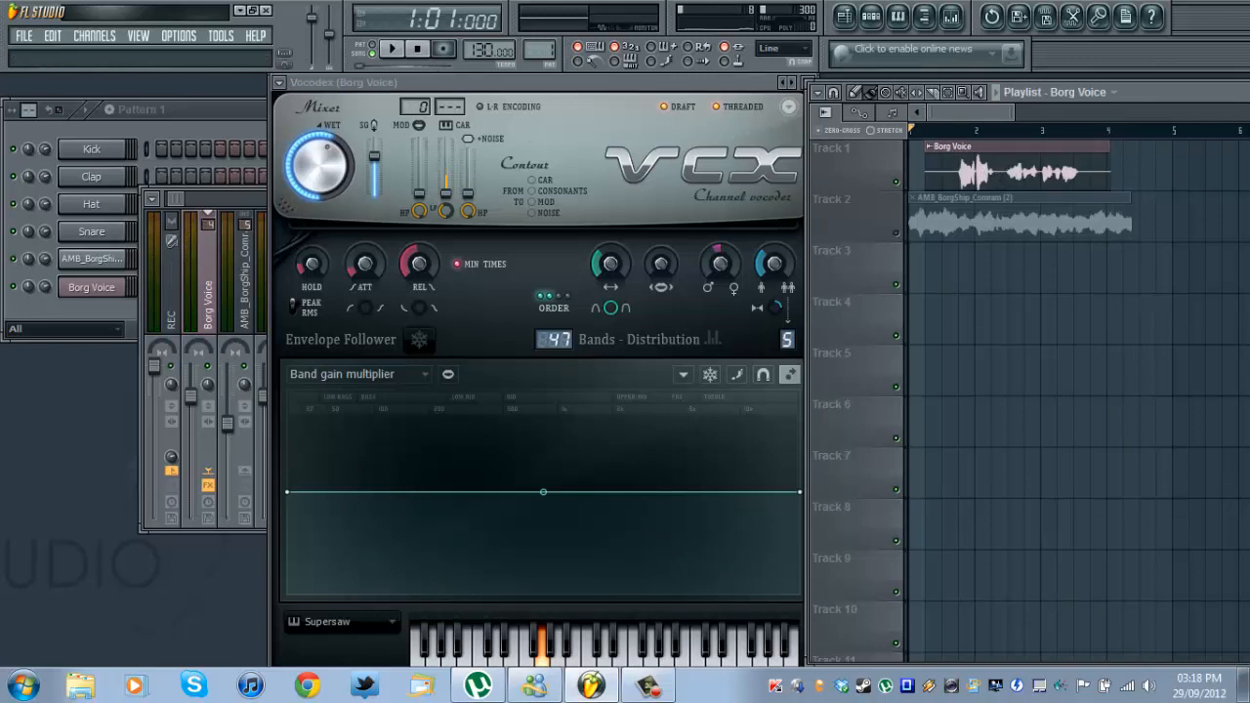
{"action": "mouse_move", "coordinate": [608, 83]}
{"action": "left_mouse_down"}
{"action": "mouse_move", "coordinate": [605, 70]}
{"action": "mouse_move", "coordinate": [594, 77]}
{"action": "left_mouse_up"}
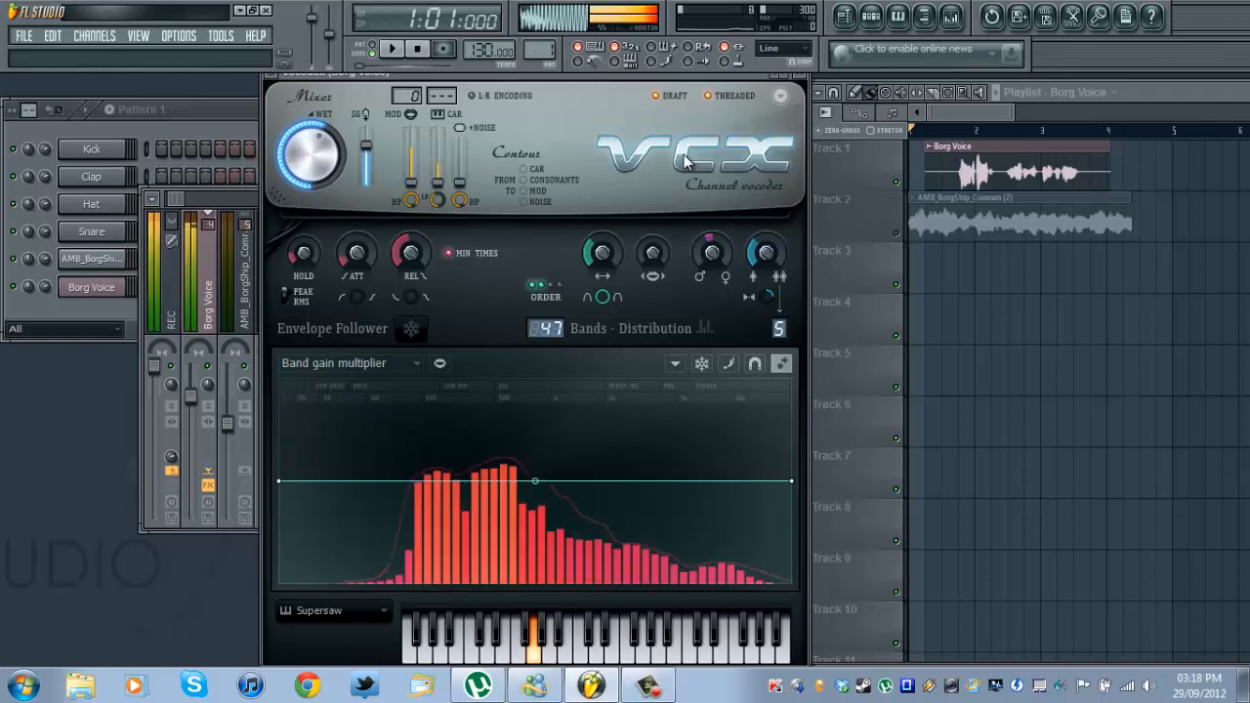
{"action": "left_click", "coordinate": [630, 661]}
{"action": "left_click", "coordinate": [584, 652]}
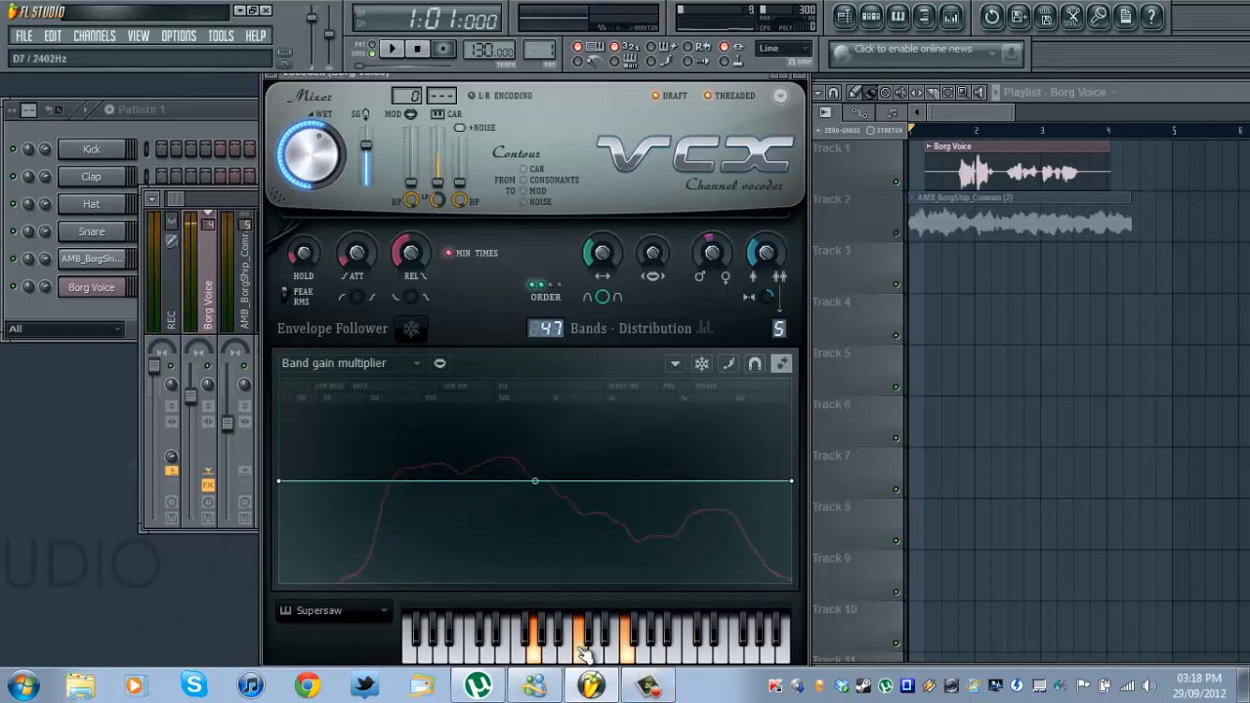
{"action": "left_click", "coordinate": [702, 630]}
{"action": "left_click", "coordinate": [664, 652]}
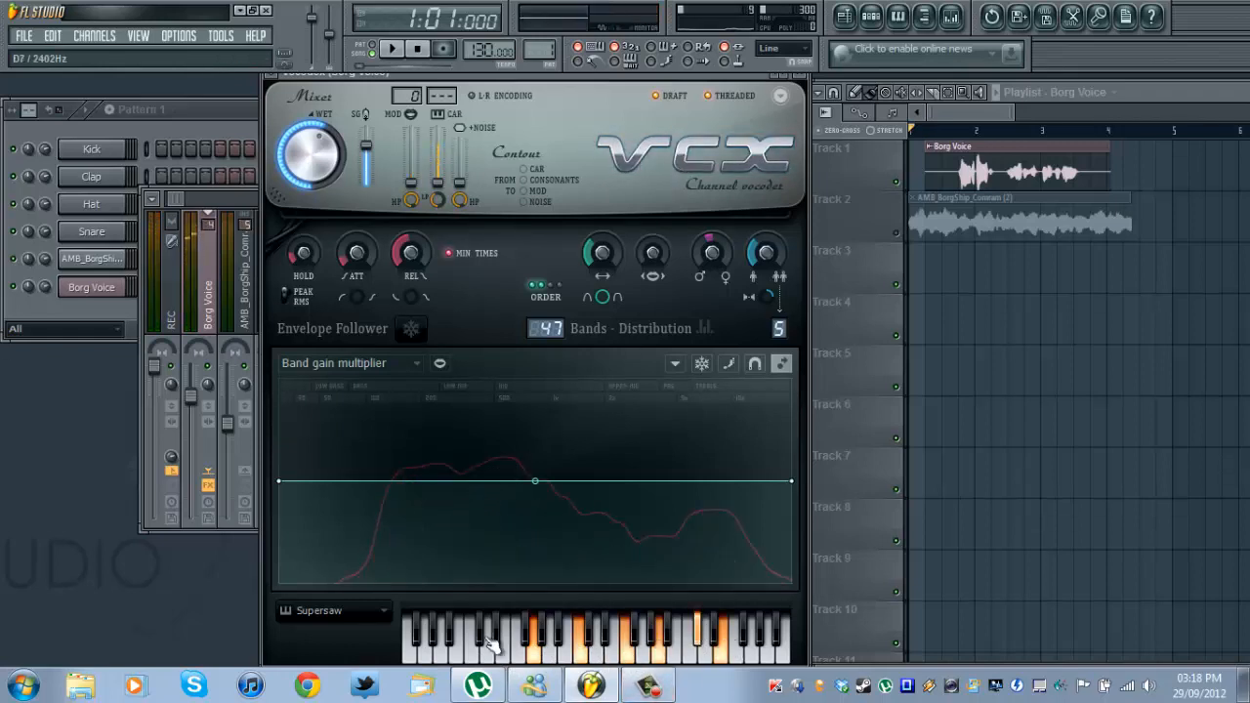
{"action": "left_click", "coordinate": [483, 629]}
{"action": "left_click", "coordinate": [427, 652]}
{"action": "left_click", "coordinate": [698, 164]}
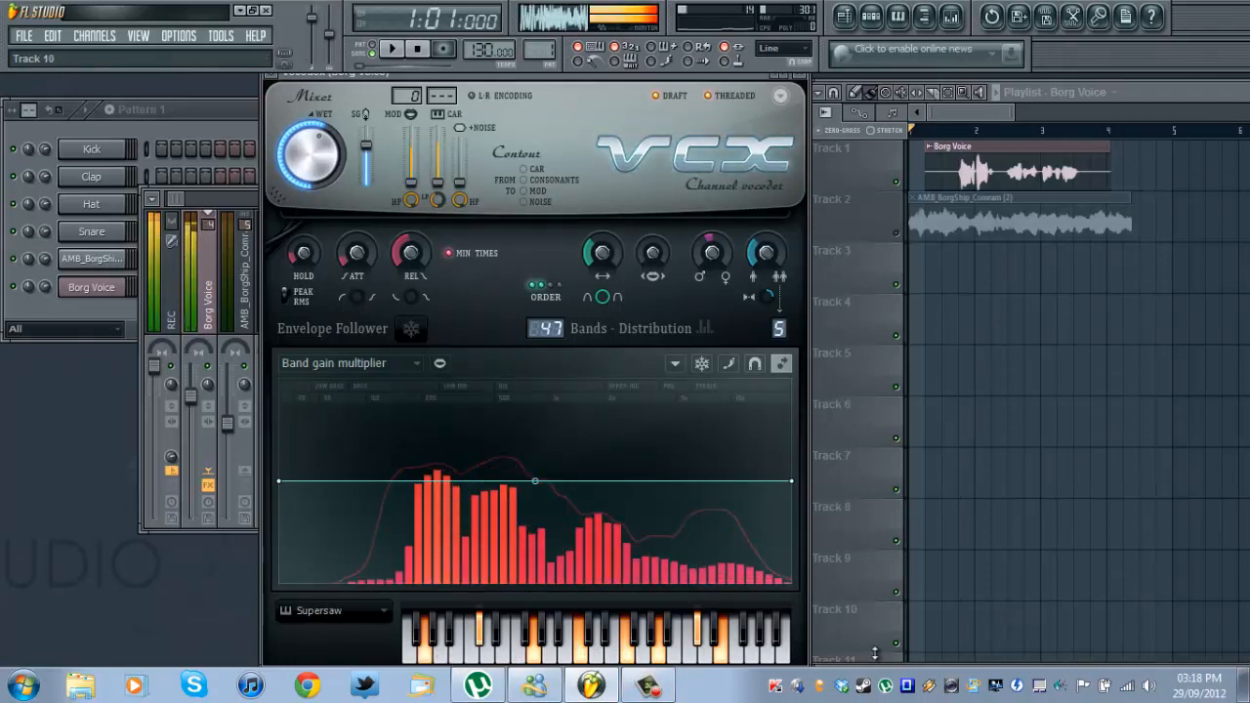
Step: Fill the upper range of the carrier keyboard with a dense run of additional notes
{"action": "left_click_drag", "start_coordinate": [769, 655], "coordinate": [675, 656]}
{"action": "left_click", "coordinate": [783, 655]}
{"action": "left_click", "coordinate": [777, 630]}
{"action": "left_click", "coordinate": [745, 632]}
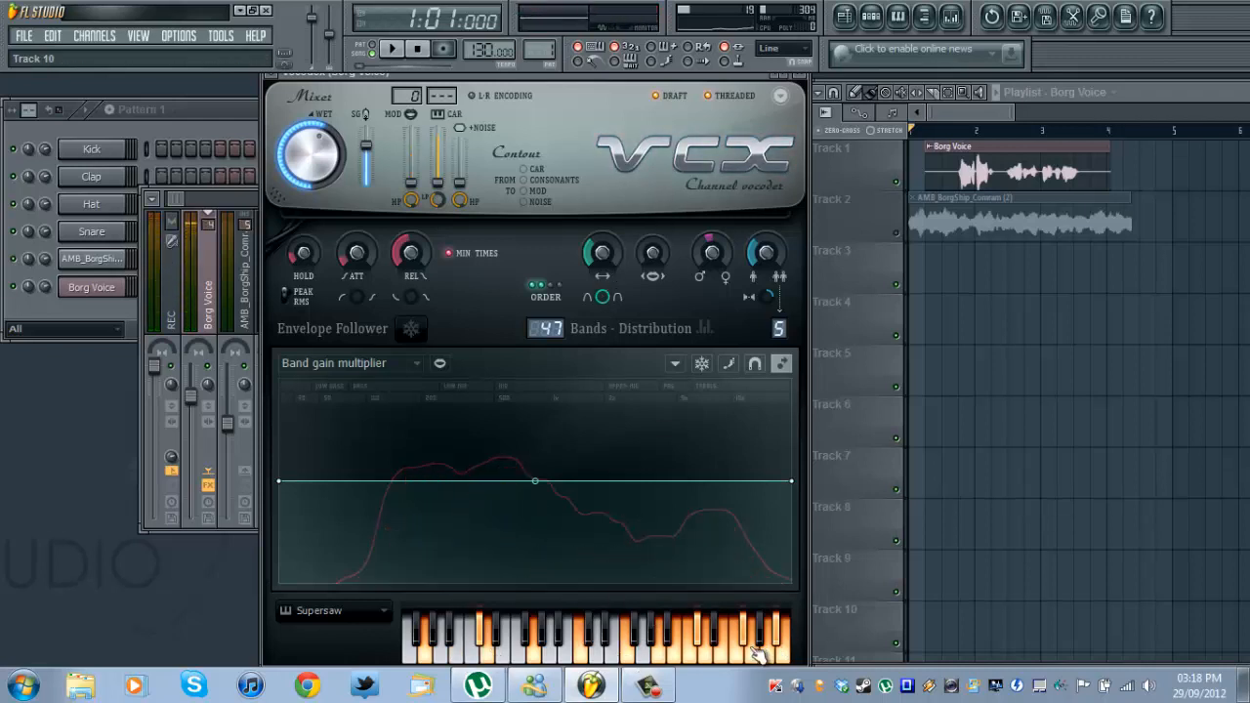
Step: Try a sparser combination of notes in the middle of the carrier keyboard
{"action": "left_click", "coordinate": [584, 659]}
{"action": "left_click", "coordinate": [630, 657]}
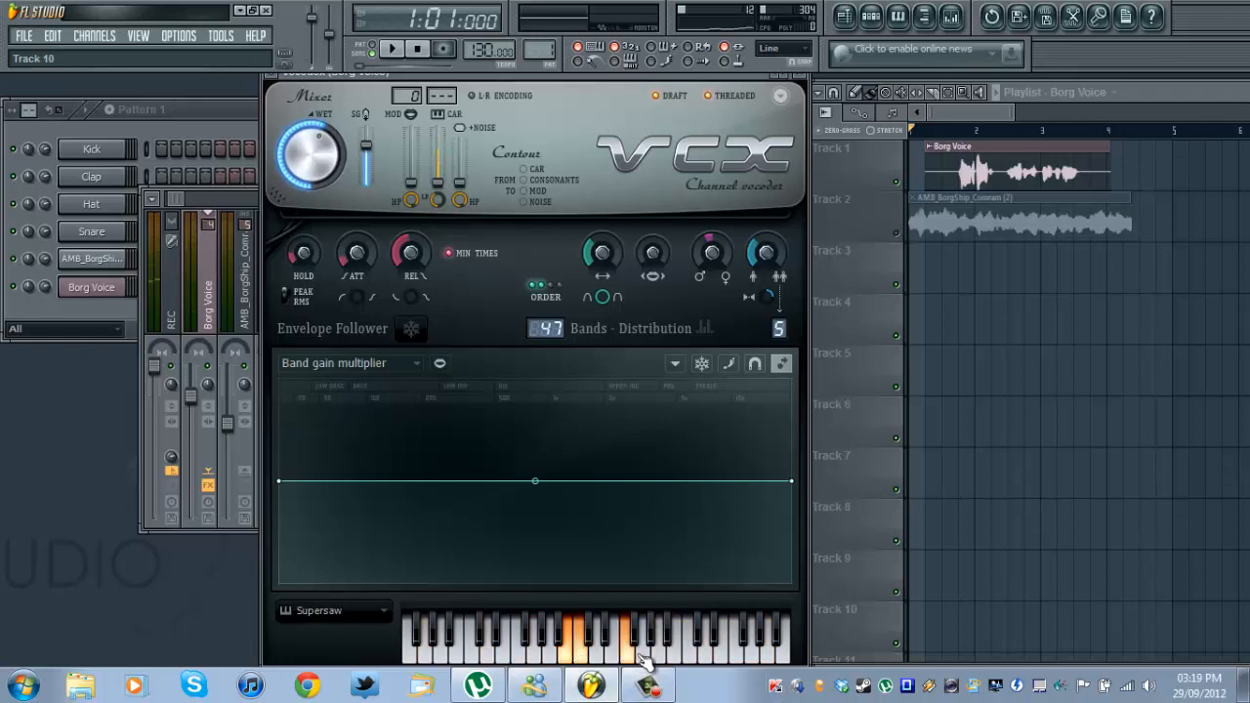
{"action": "left_click", "coordinate": [676, 657]}
{"action": "left_click", "coordinate": [631, 660]}
{"action": "left_click", "coordinate": [598, 660]}
{"action": "left_click", "coordinate": [585, 660]}
{"action": "left_click", "coordinate": [611, 660]}
{"action": "left_click", "coordinate": [645, 658]}
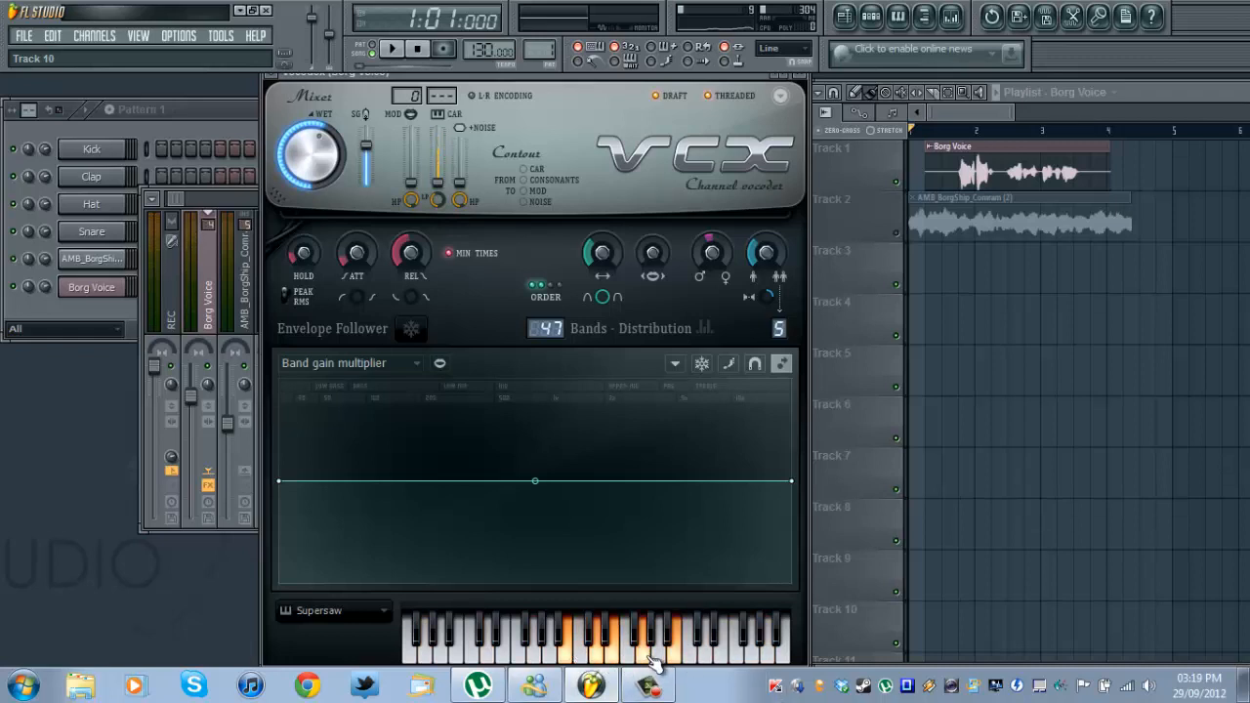
Step: Try single carrier notes, settle on E9 as the only one, and play the song to hear it
{"action": "left_click", "coordinate": [506, 659]}
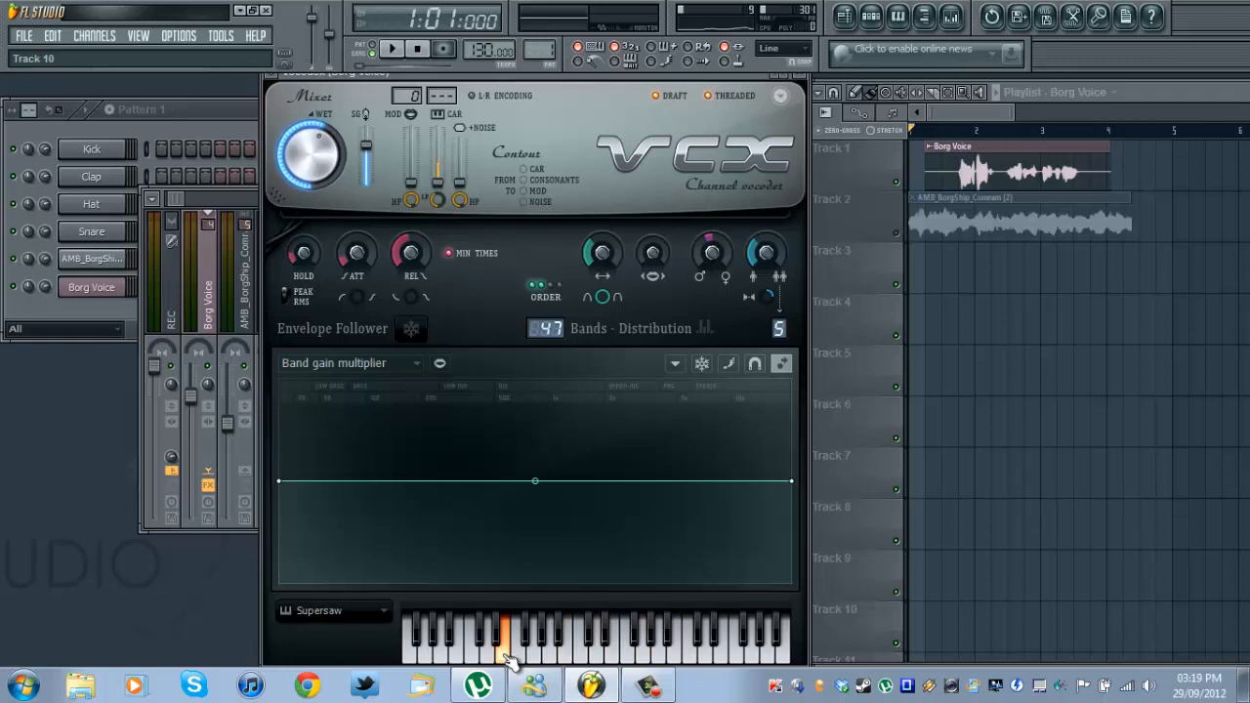
{"action": "left_click", "coordinate": [534, 658]}
{"action": "left_click", "coordinate": [596, 662]}
{"action": "left_click", "coordinate": [553, 662]}
{"action": "left_click", "coordinate": [583, 660]}
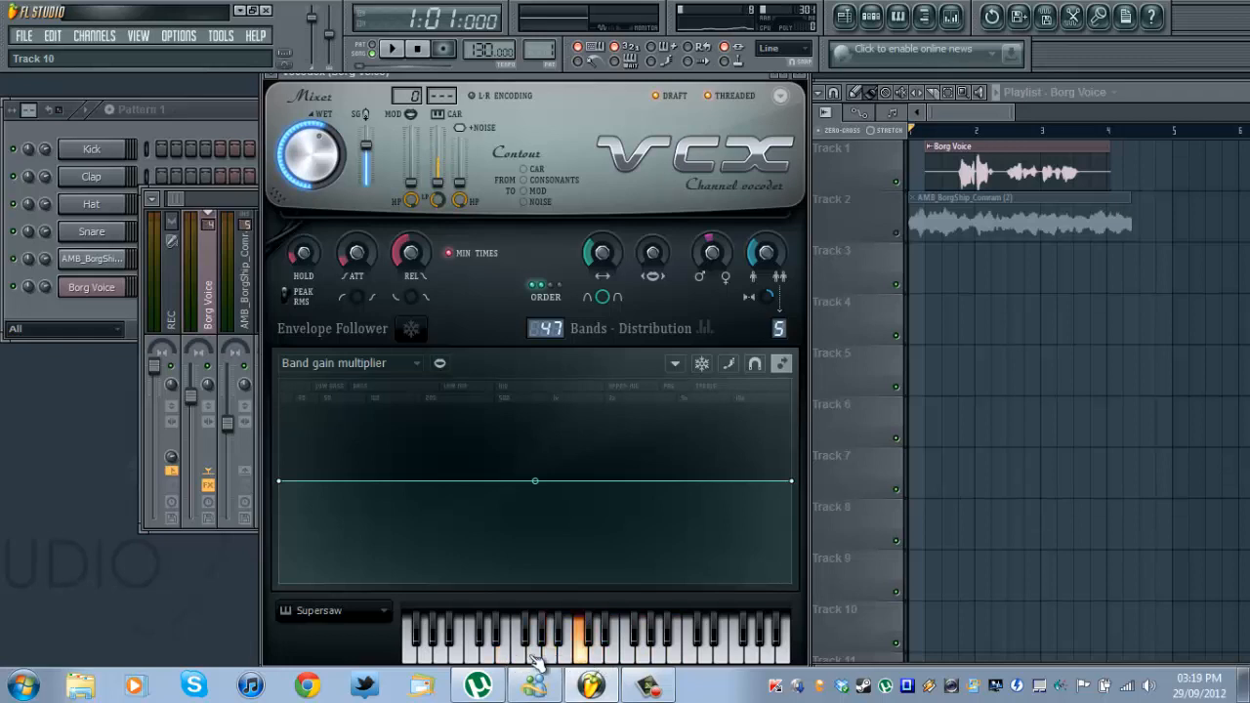
{"action": "left_click", "coordinate": [516, 658]}
{"action": "left_click", "coordinate": [568, 662]}
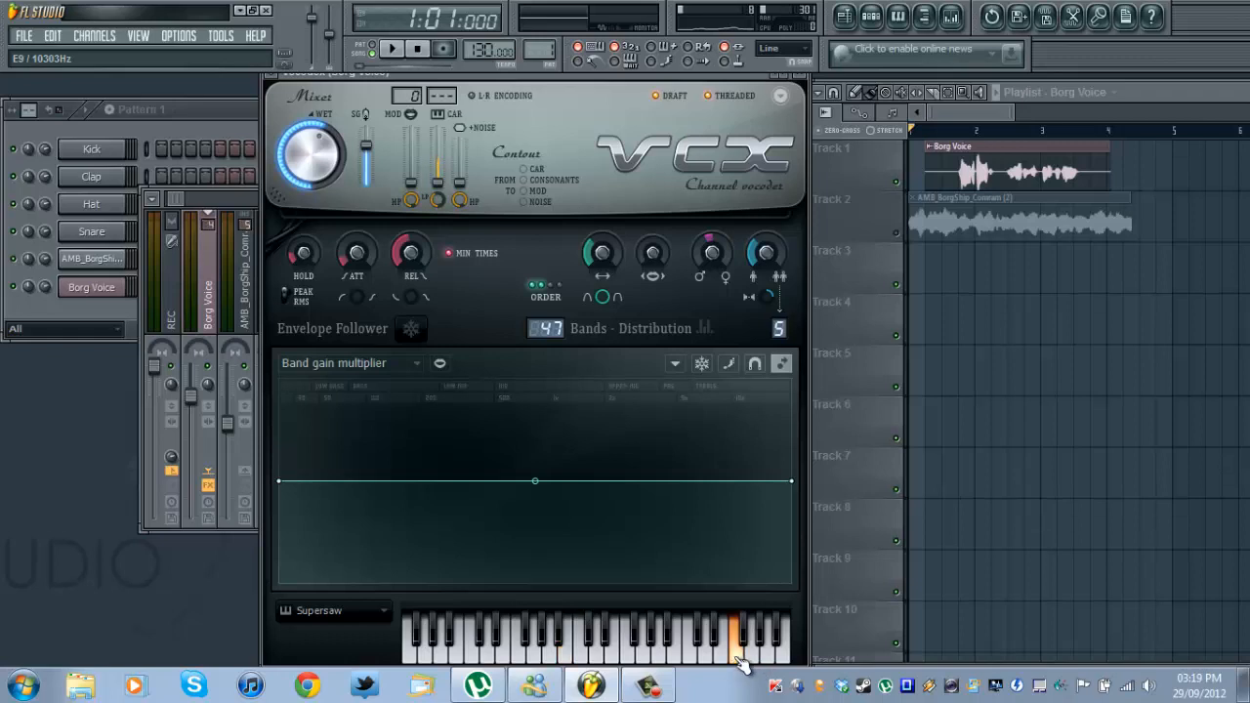
{"action": "left_click", "coordinate": [390, 49]}
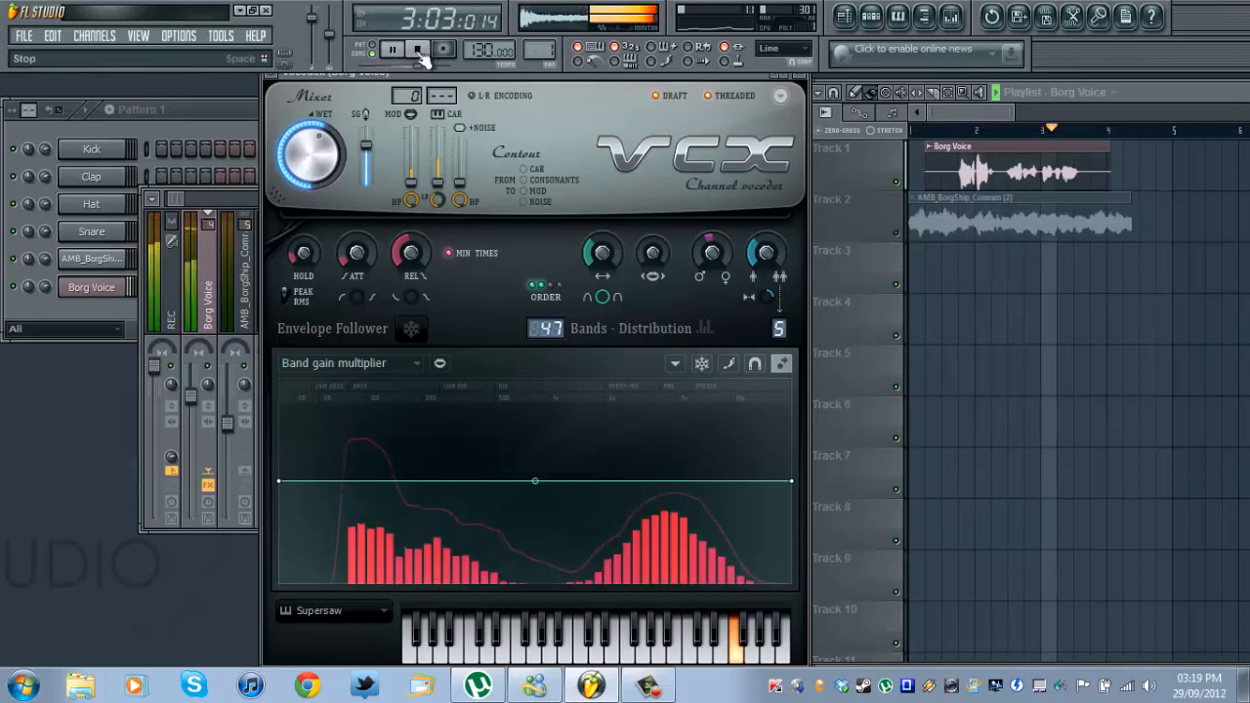
{"action": "left_click", "coordinate": [418, 50]}
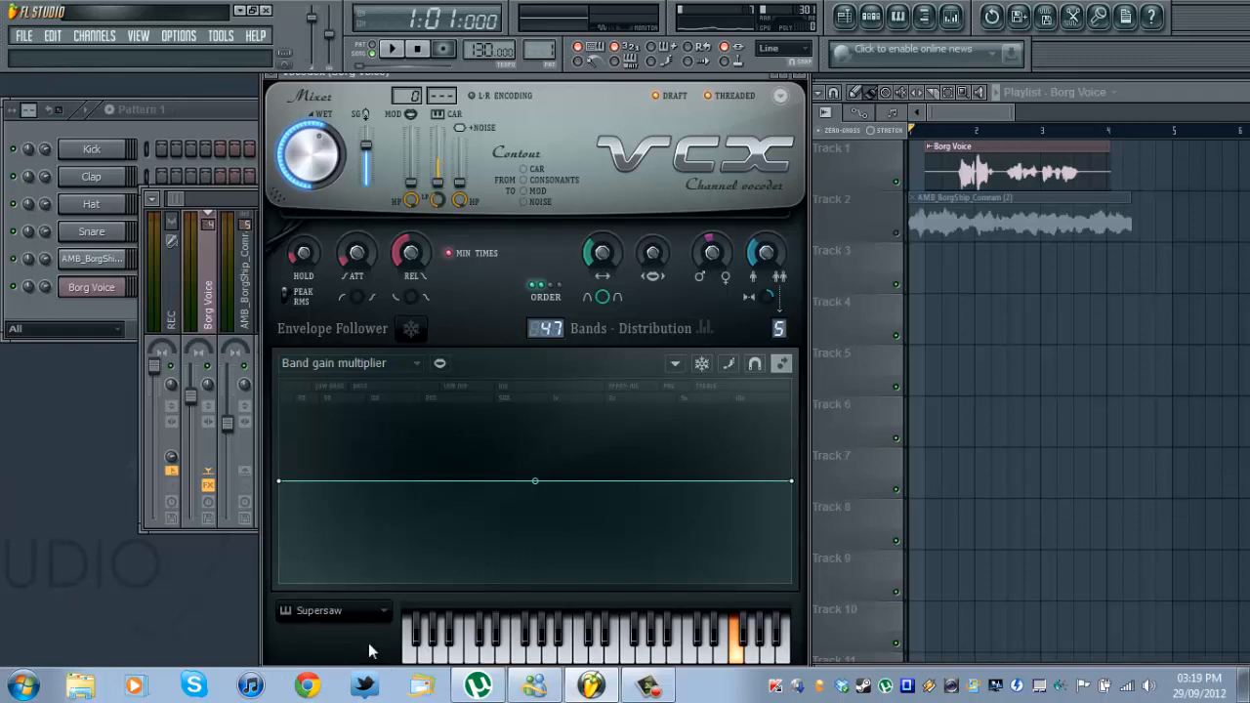
Step: Set the Vocodex carrier tone to Growling
{"action": "left_click", "coordinate": [380, 610]}
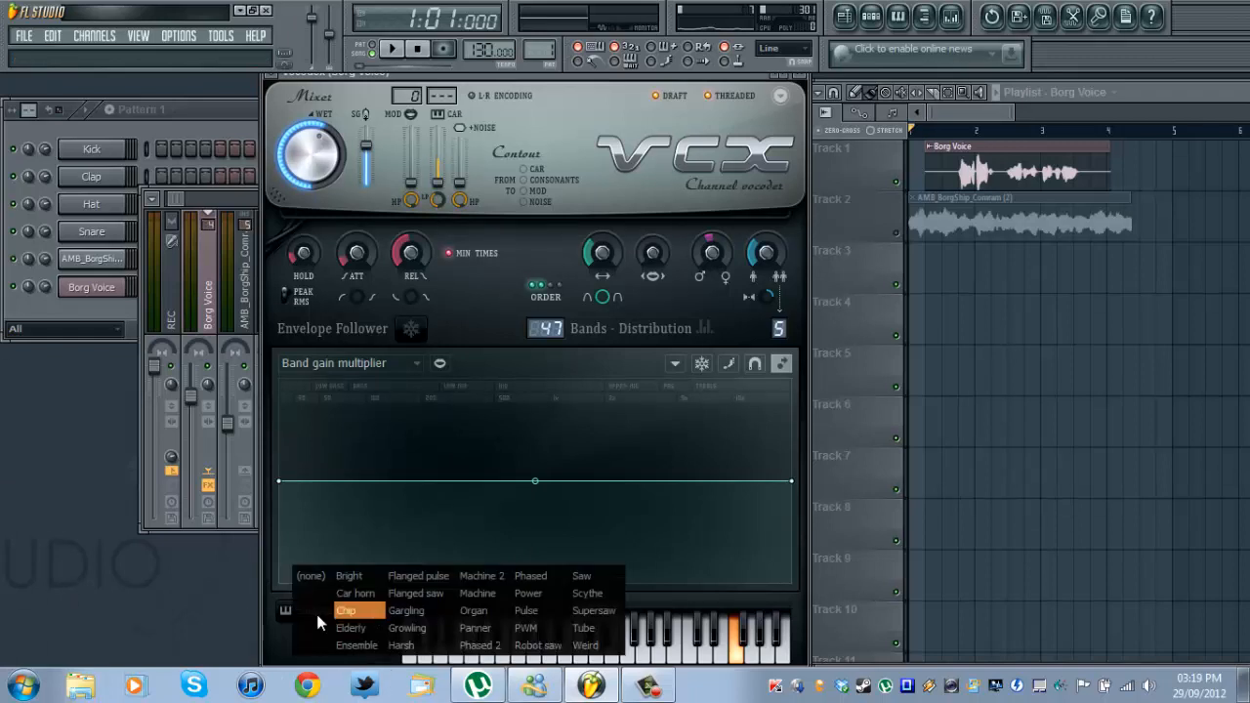
{"action": "left_click", "coordinate": [284, 623]}
{"action": "left_click", "coordinate": [286, 616]}
{"action": "left_click", "coordinate": [286, 615]}
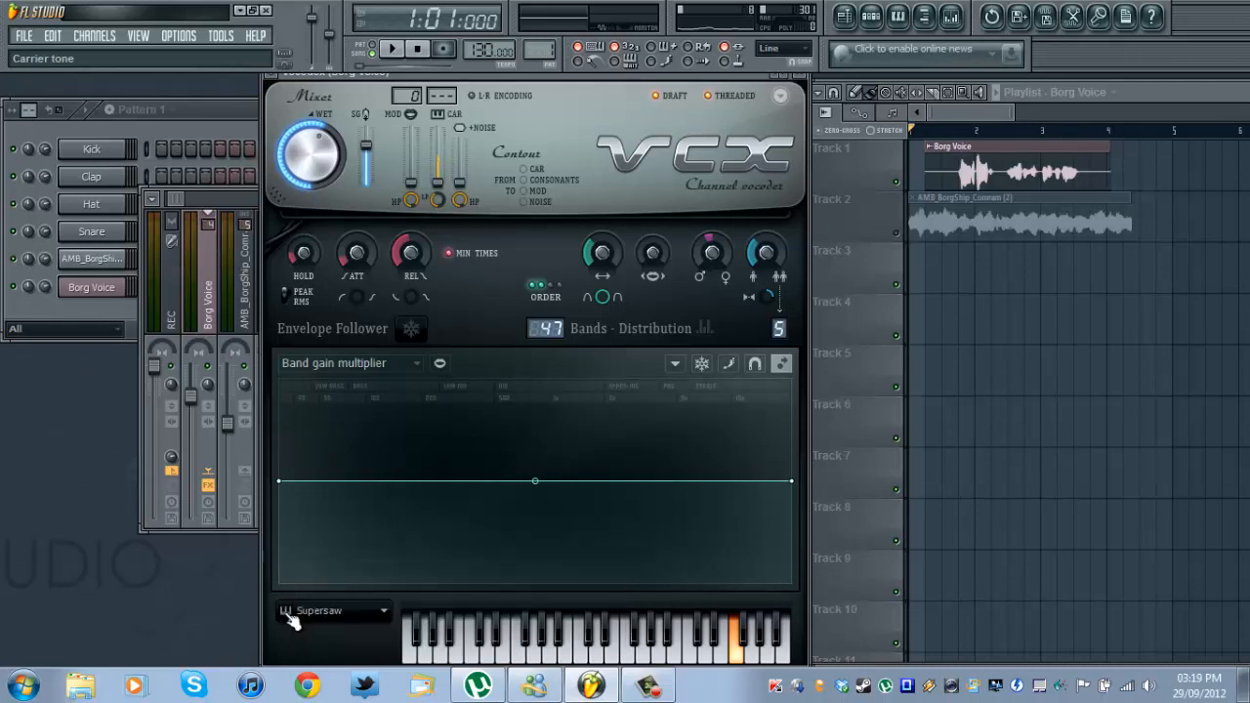
{"action": "left_click", "coordinate": [286, 613]}
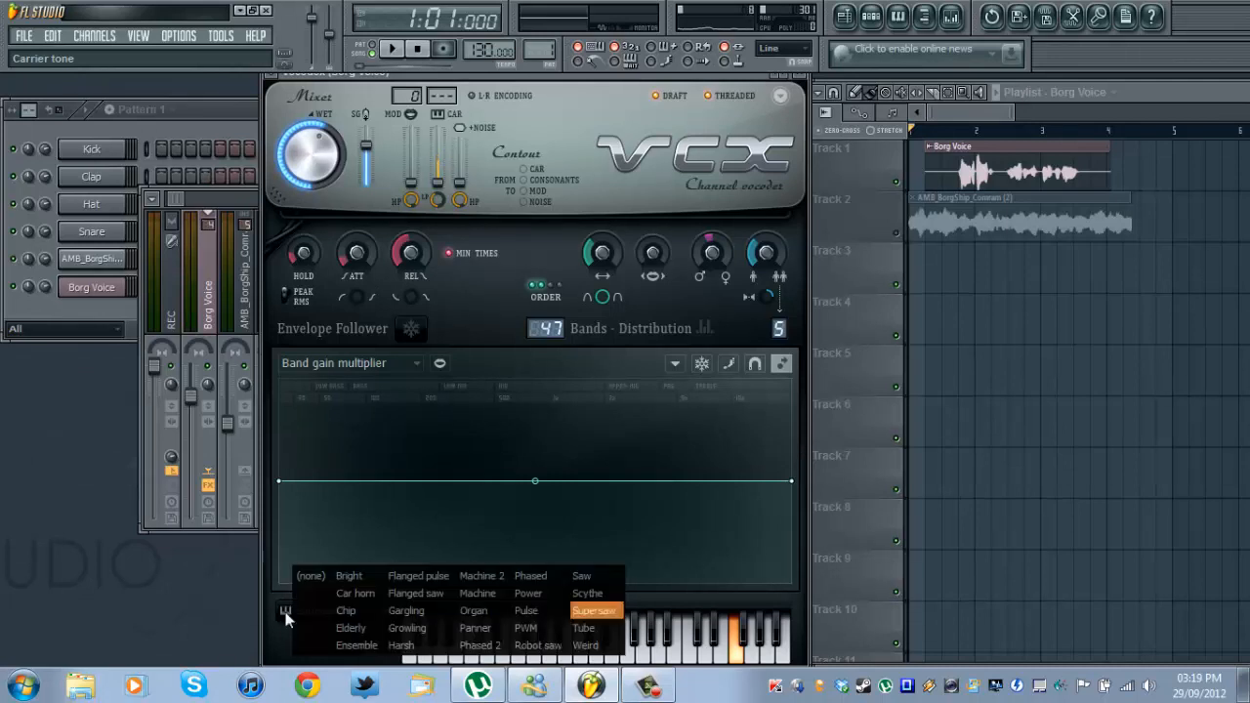
{"action": "left_click", "coordinate": [404, 631]}
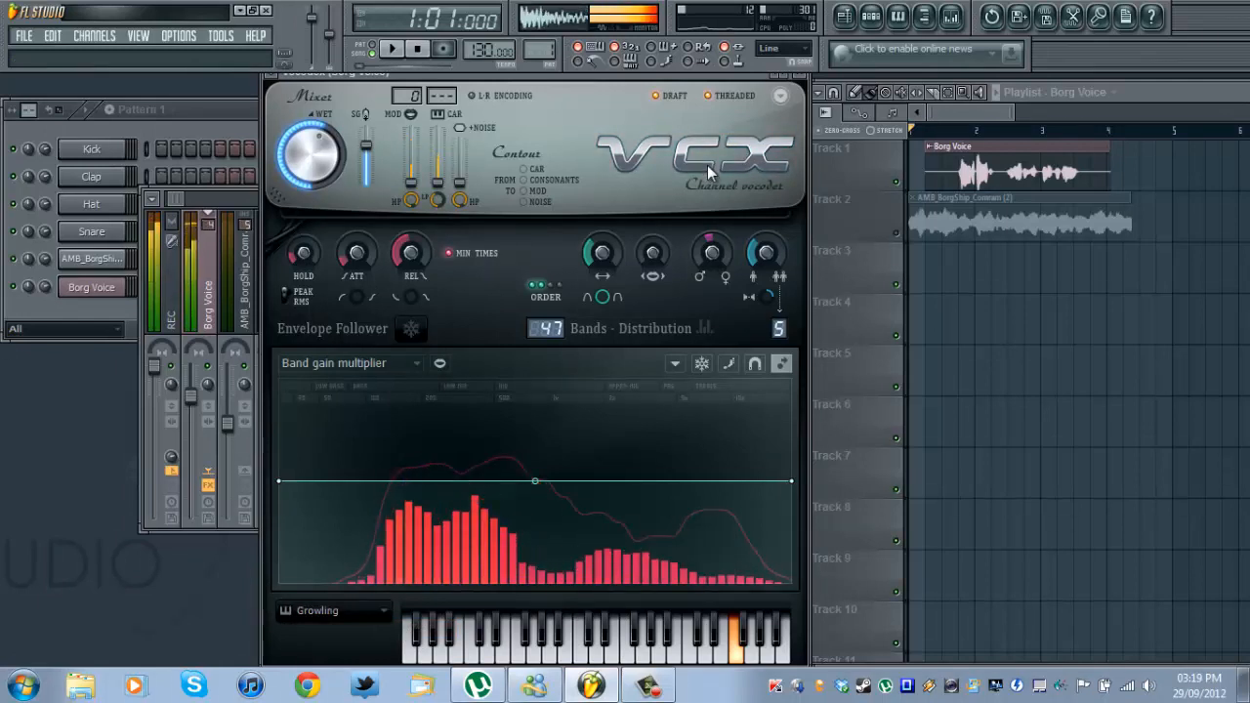
Step: Play the song twice to judge the Borg Voice with the Growling carrier
{"action": "left_click", "coordinate": [396, 50]}
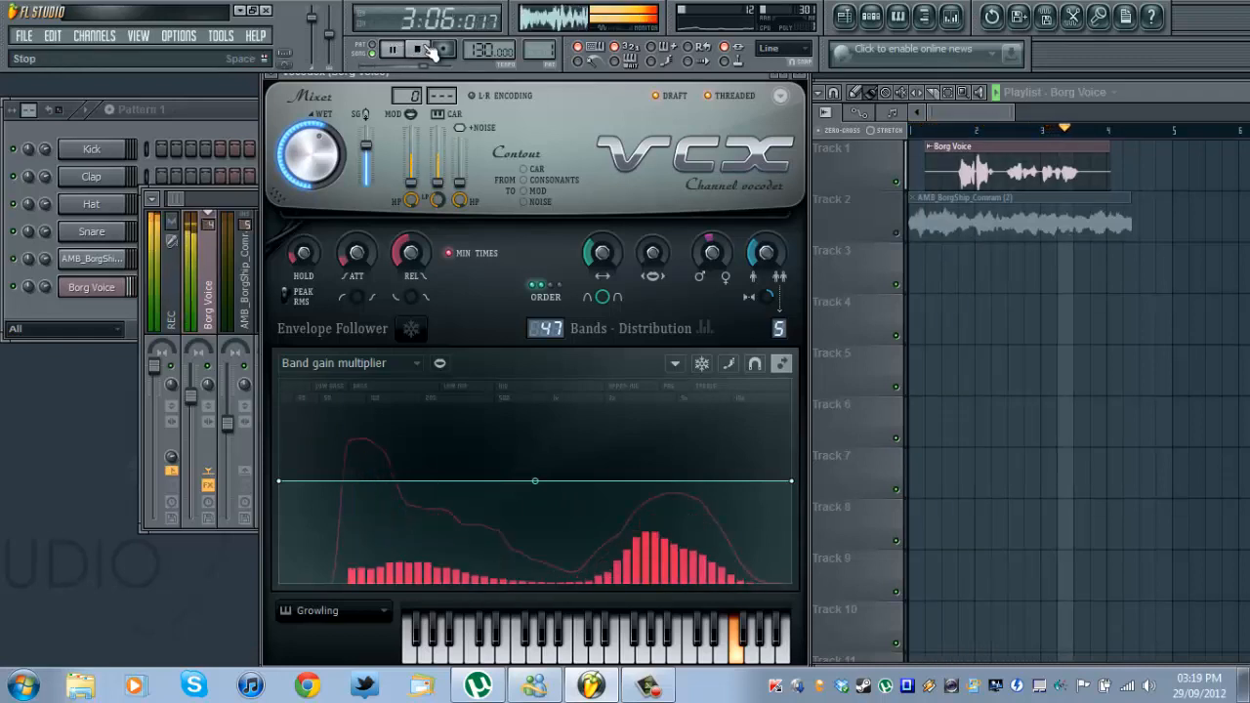
{"action": "left_click", "coordinate": [423, 50]}
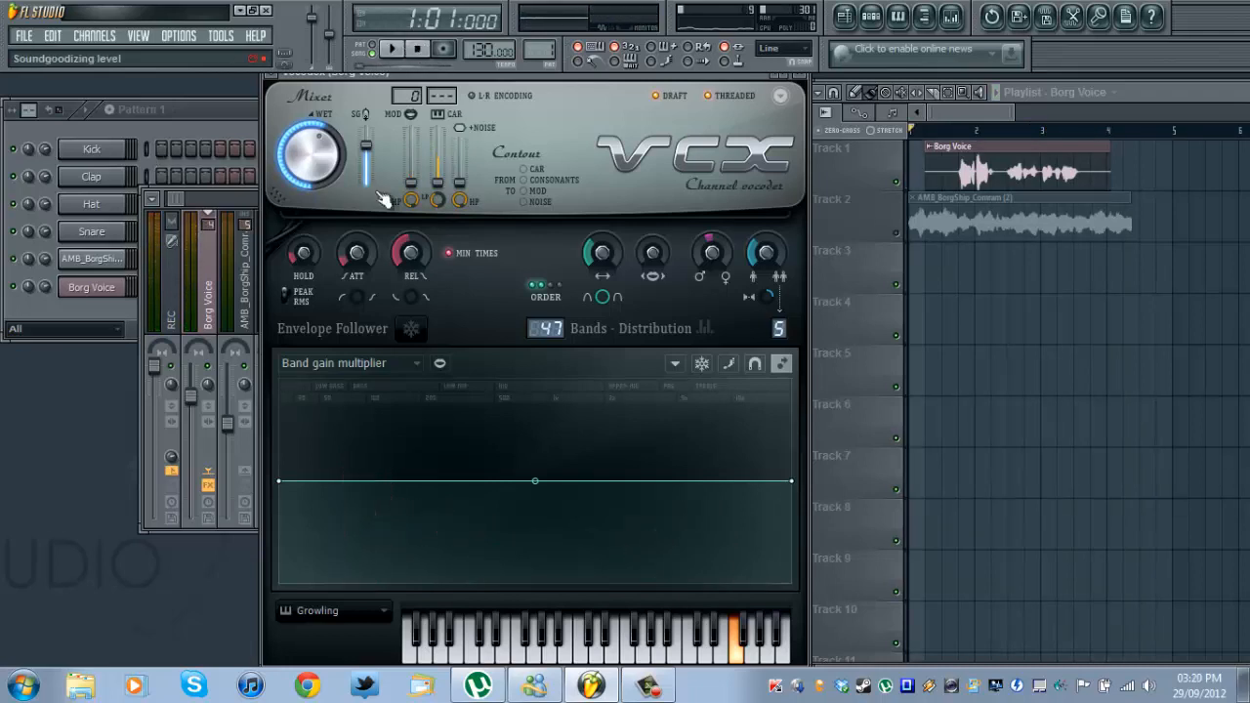
{"action": "left_click", "coordinate": [394, 48]}
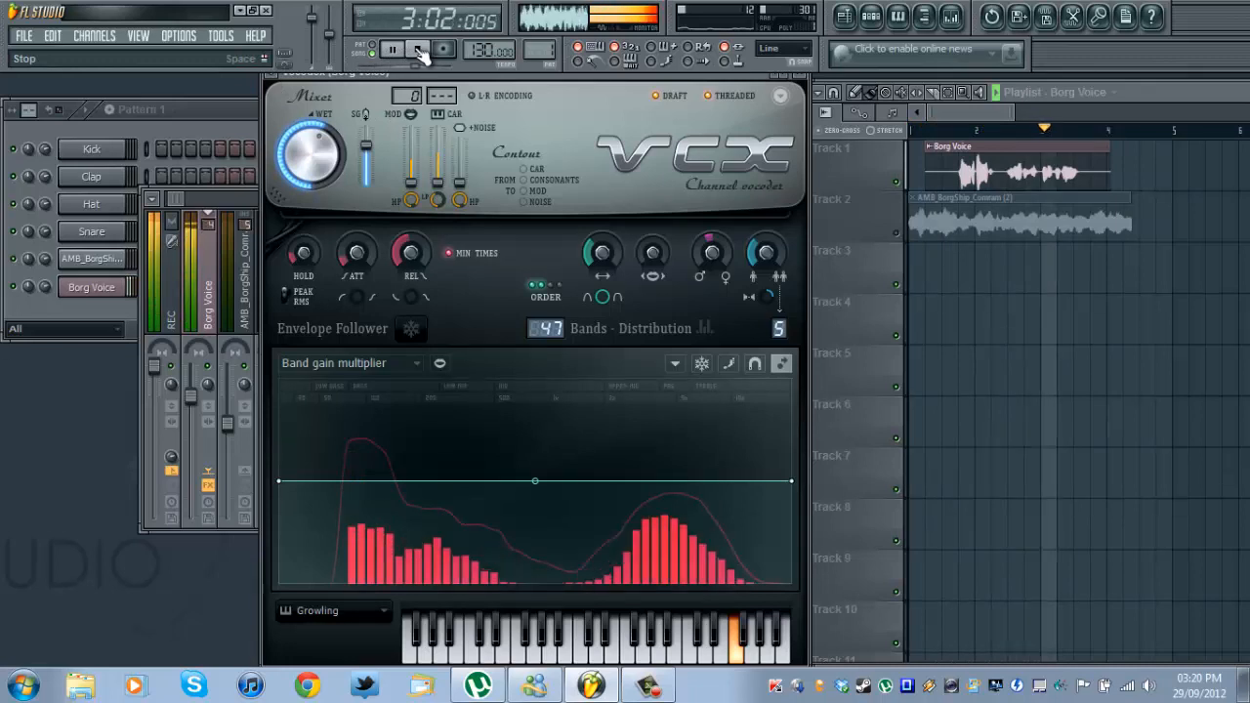
{"action": "left_click", "coordinate": [419, 51]}
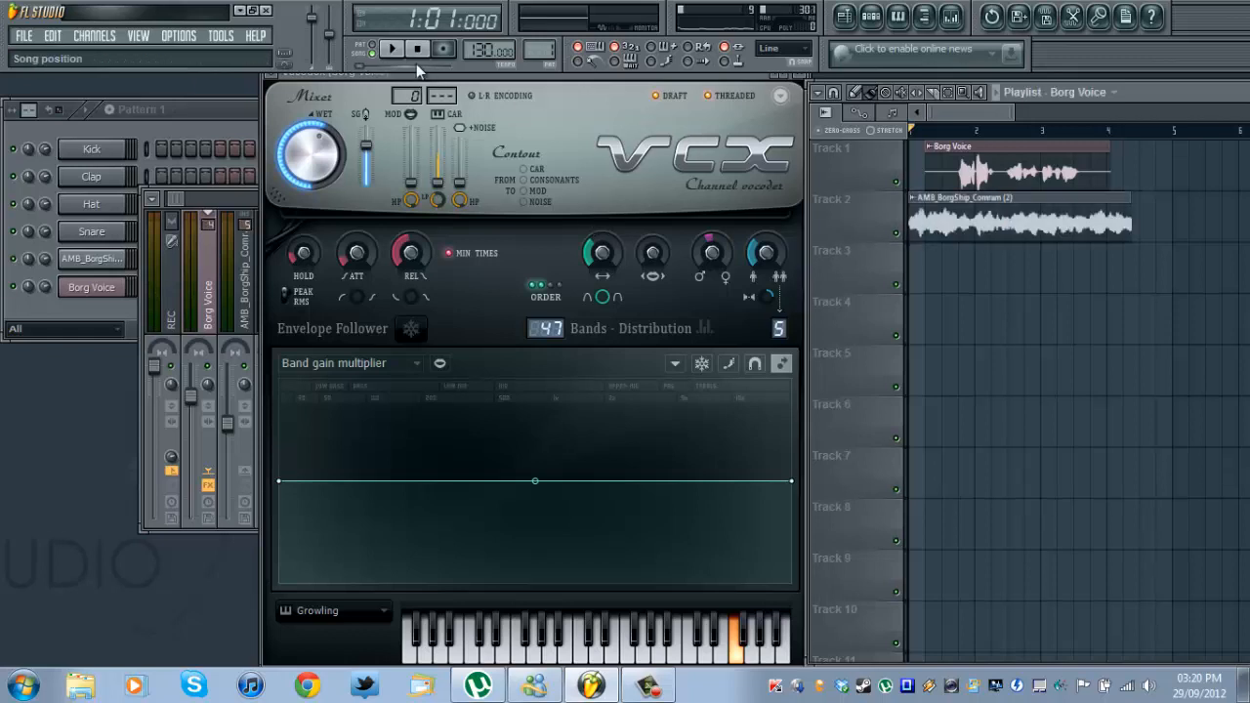
Step: Play the ambience alone with the Borg Voice track muted, and unmute it to play both tracks together
{"action": "left_click", "coordinate": [895, 181]}
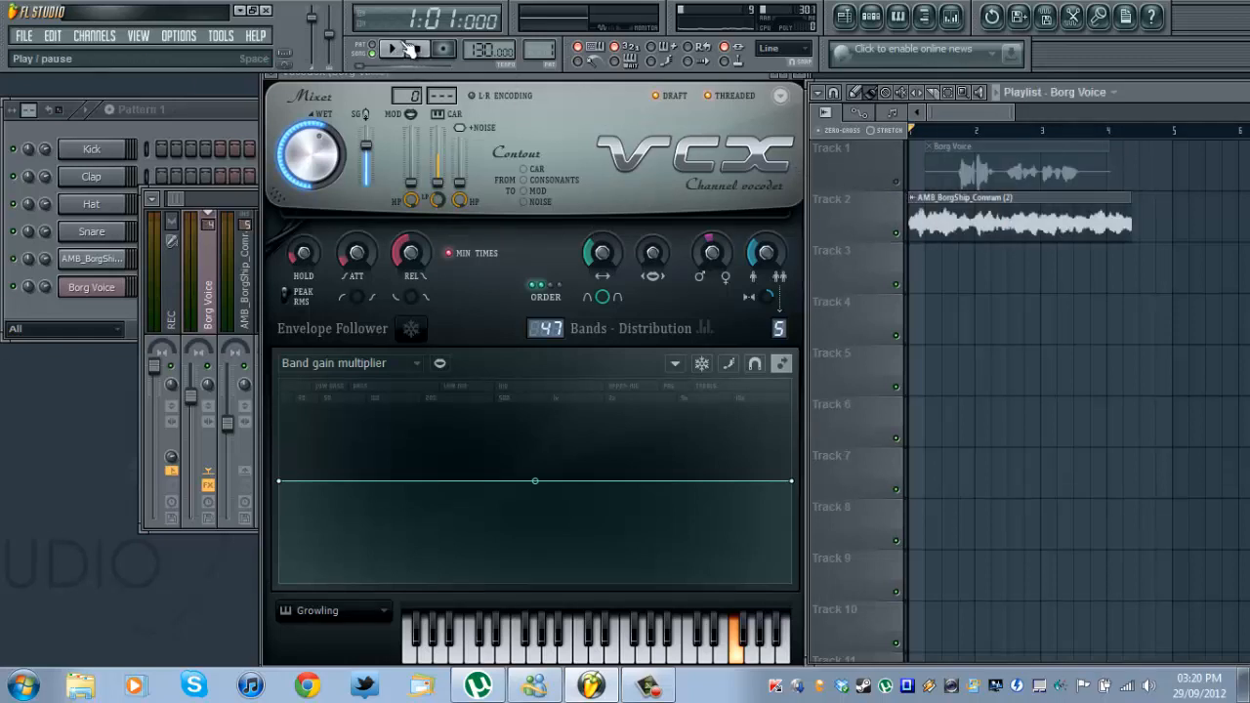
{"action": "key", "text": "space"}
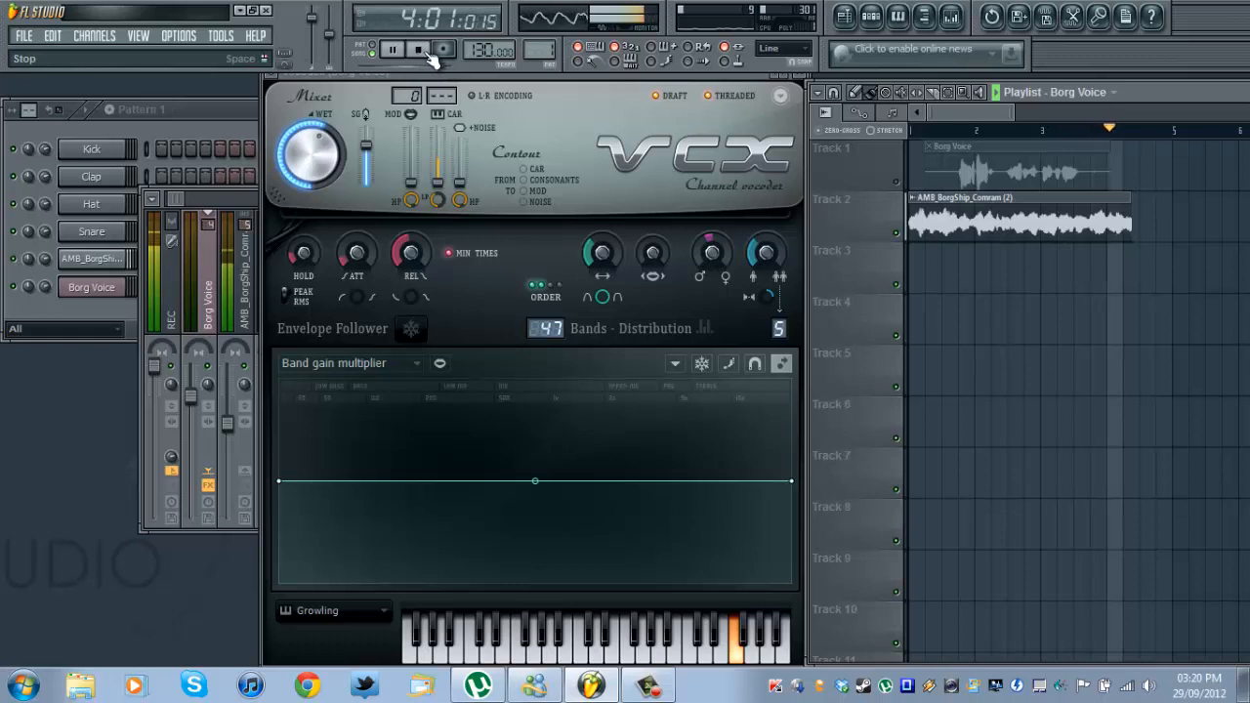
{"action": "key", "text": "space"}
{"action": "left_click", "coordinate": [896, 183]}
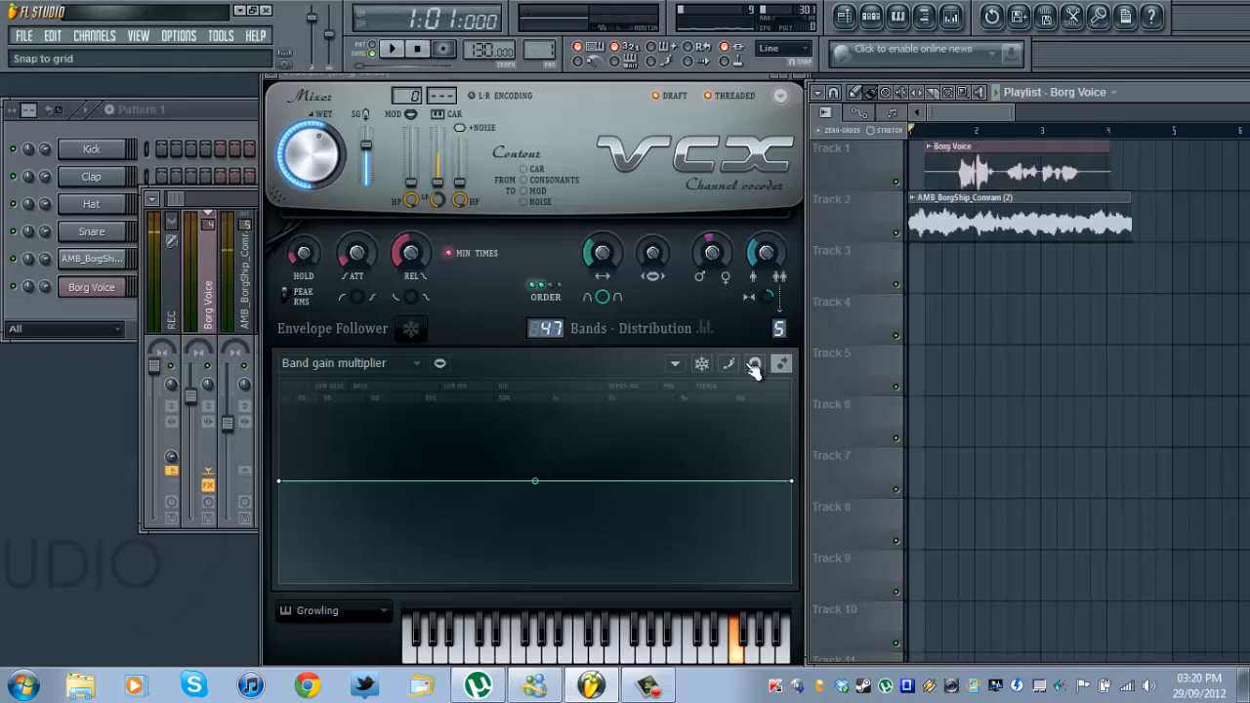
{"action": "left_click", "coordinate": [397, 49]}
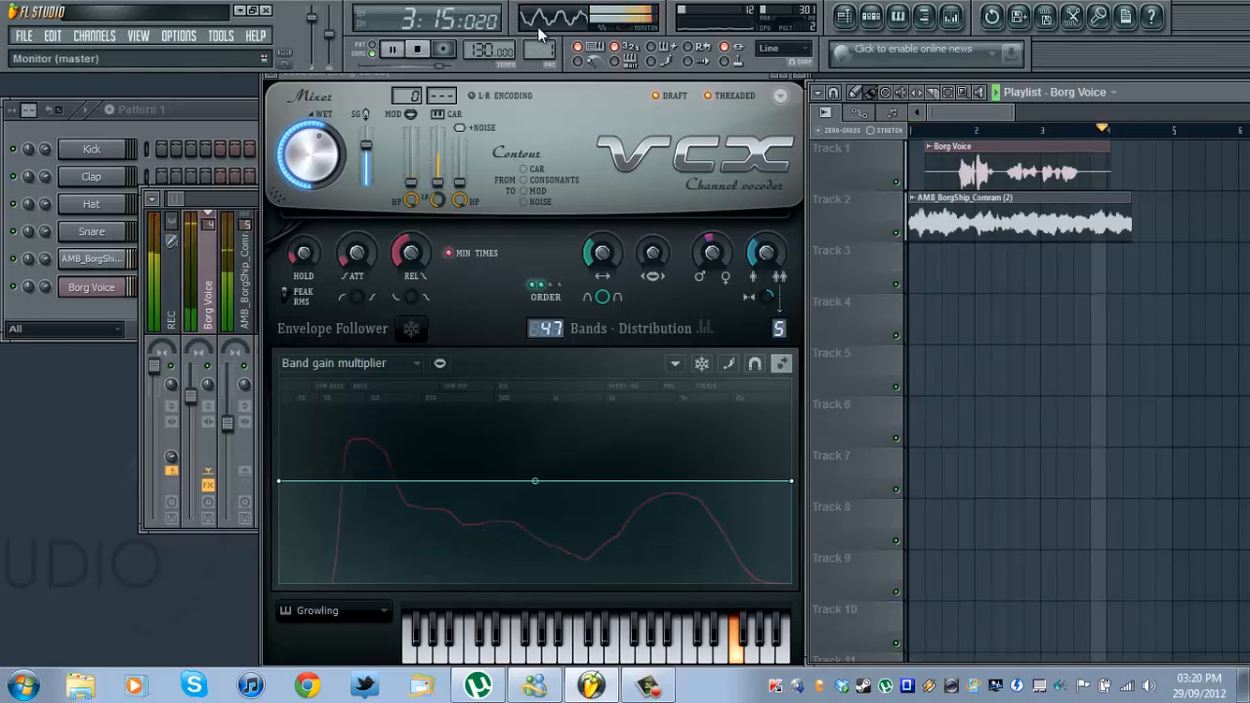
{"action": "left_click", "coordinate": [426, 51]}
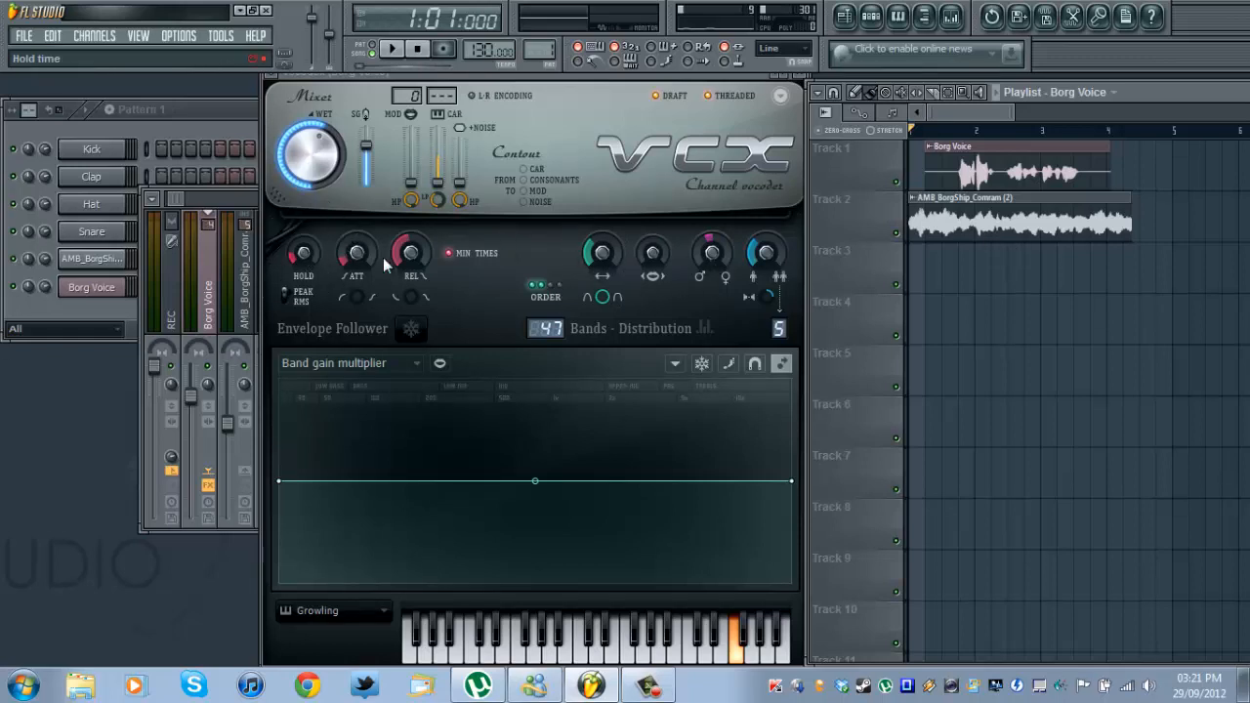
Step: Check the Vocodex preset folder in the save dialog without saving, and play the start of the song
{"action": "left_click", "coordinate": [276, 79]}
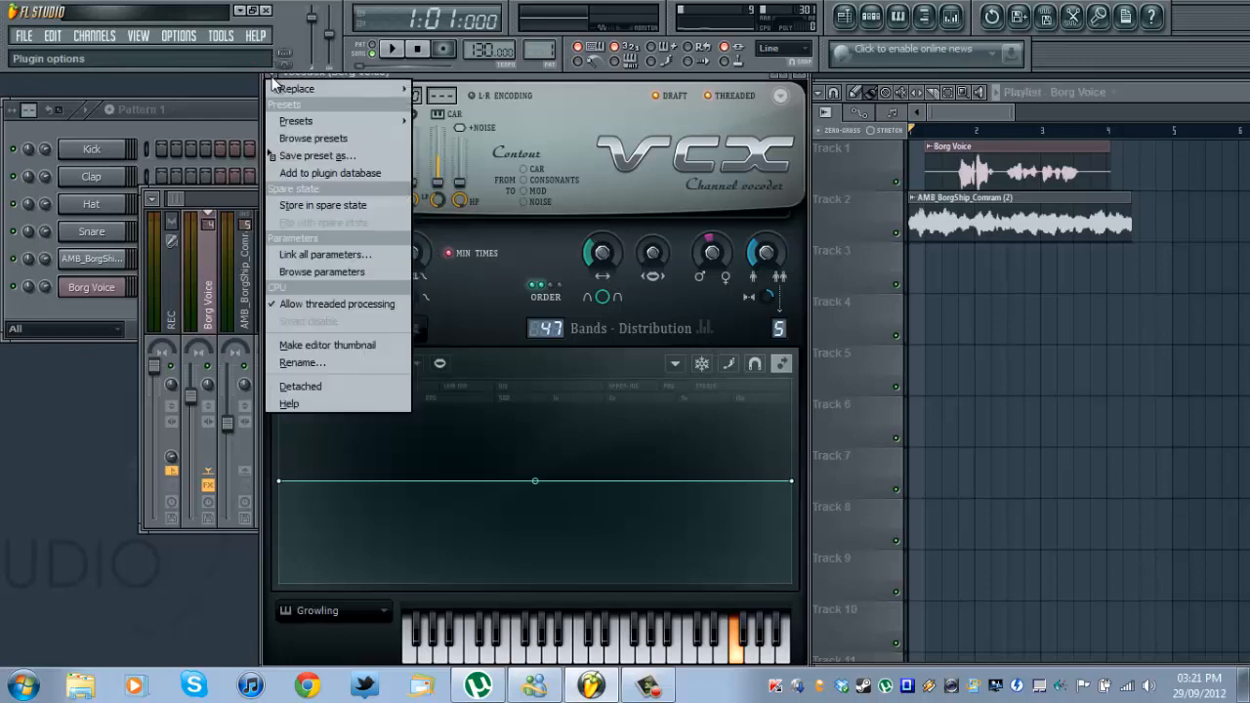
{"action": "left_click", "coordinate": [339, 157]}
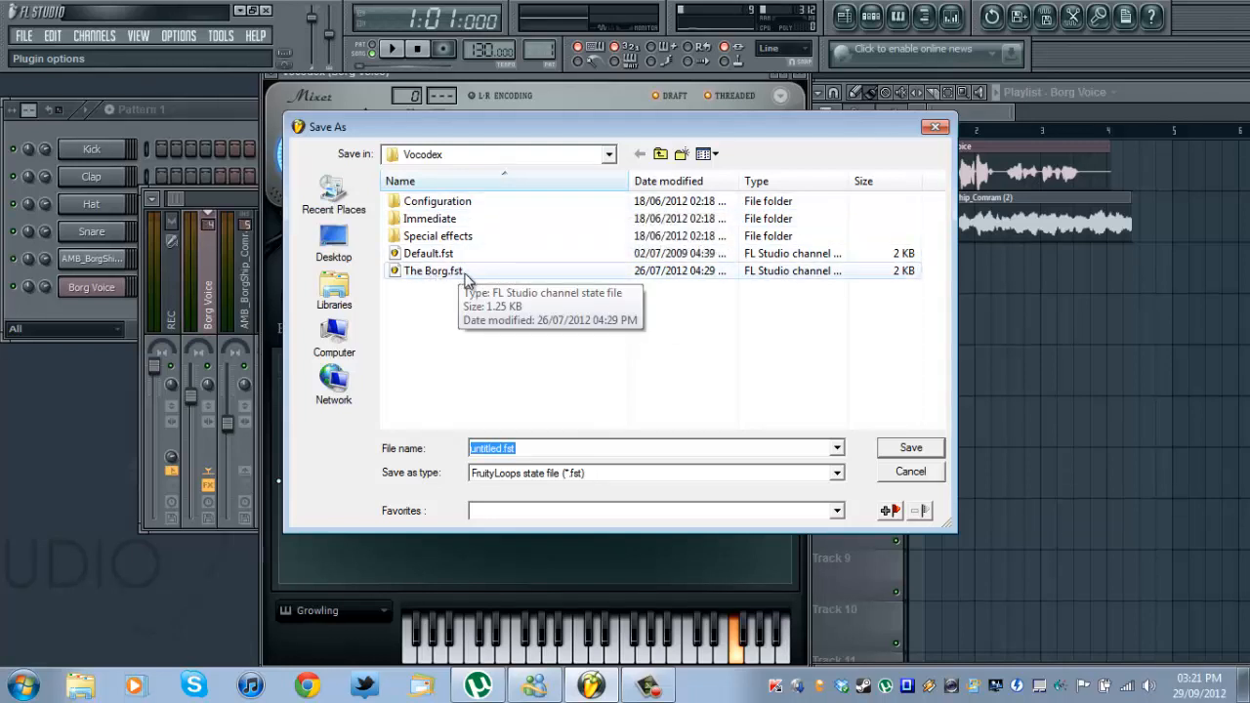
{"action": "left_click", "coordinate": [911, 472]}
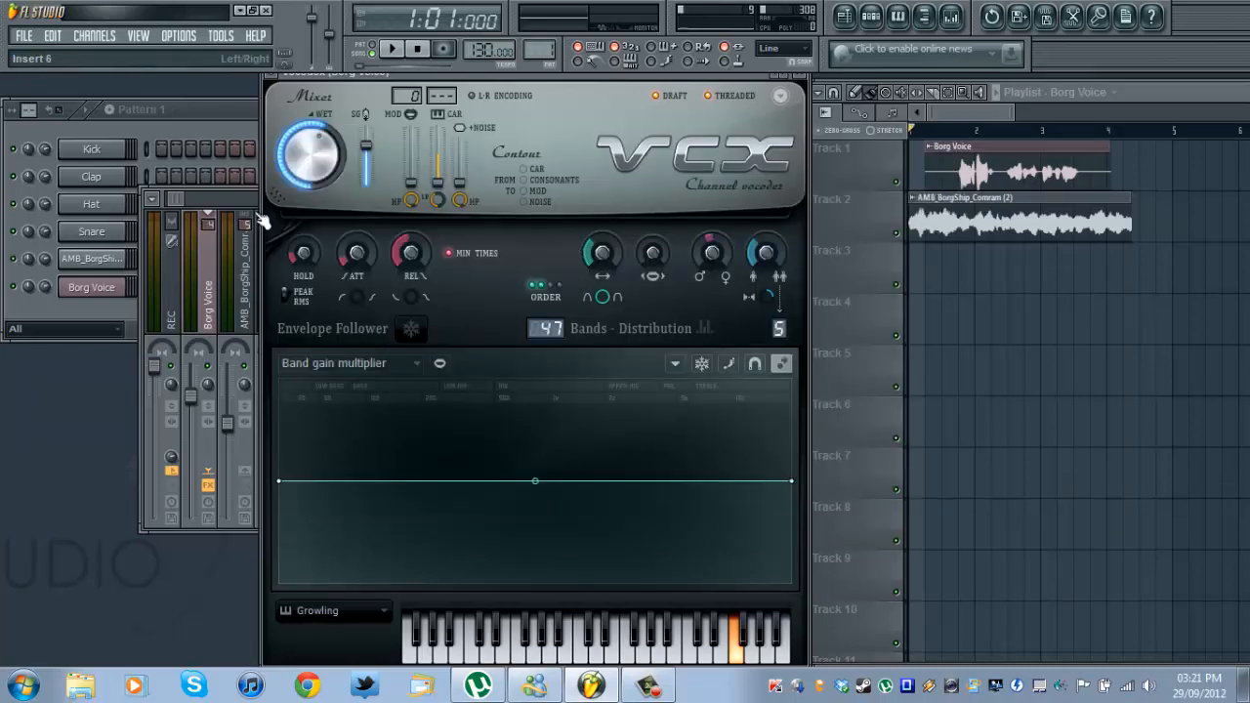
{"action": "left_click", "coordinate": [398, 54]}
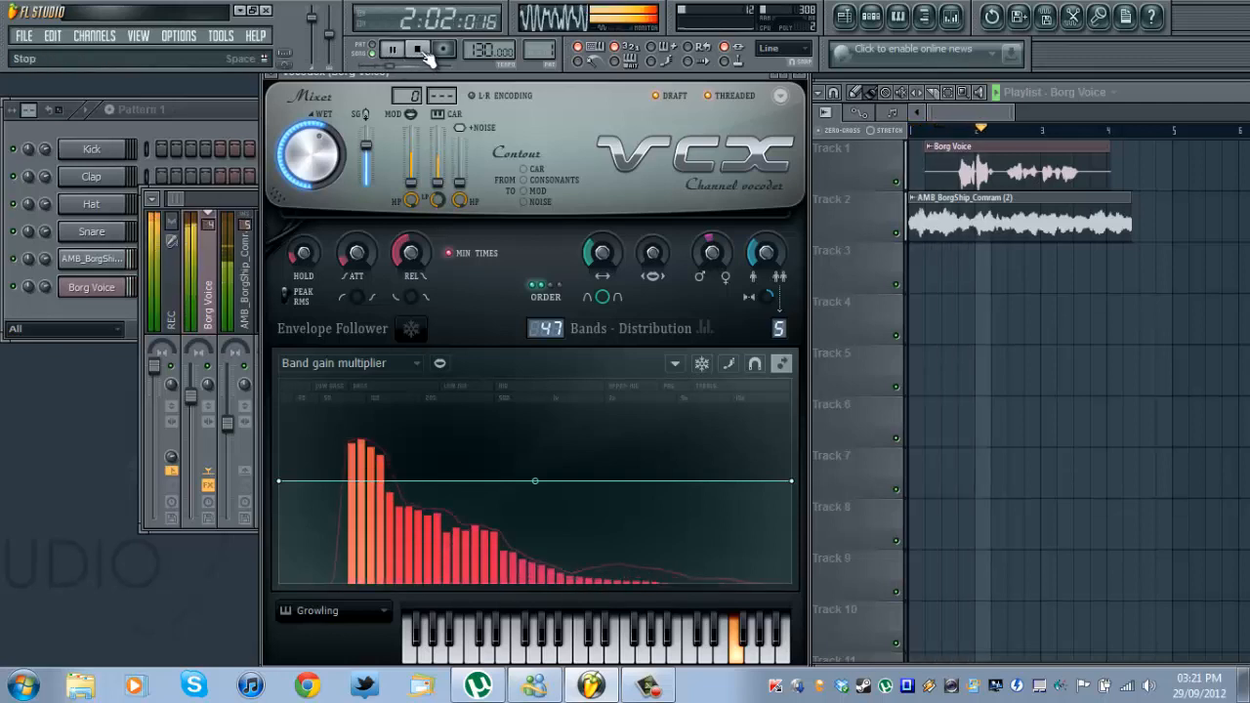
{"action": "left_click", "coordinate": [426, 56]}
Step: Add Fruity Reeverb 2 to the second effect slot of the Borg Voice mixer track
{"action": "left_click", "coordinate": [229, 114]}
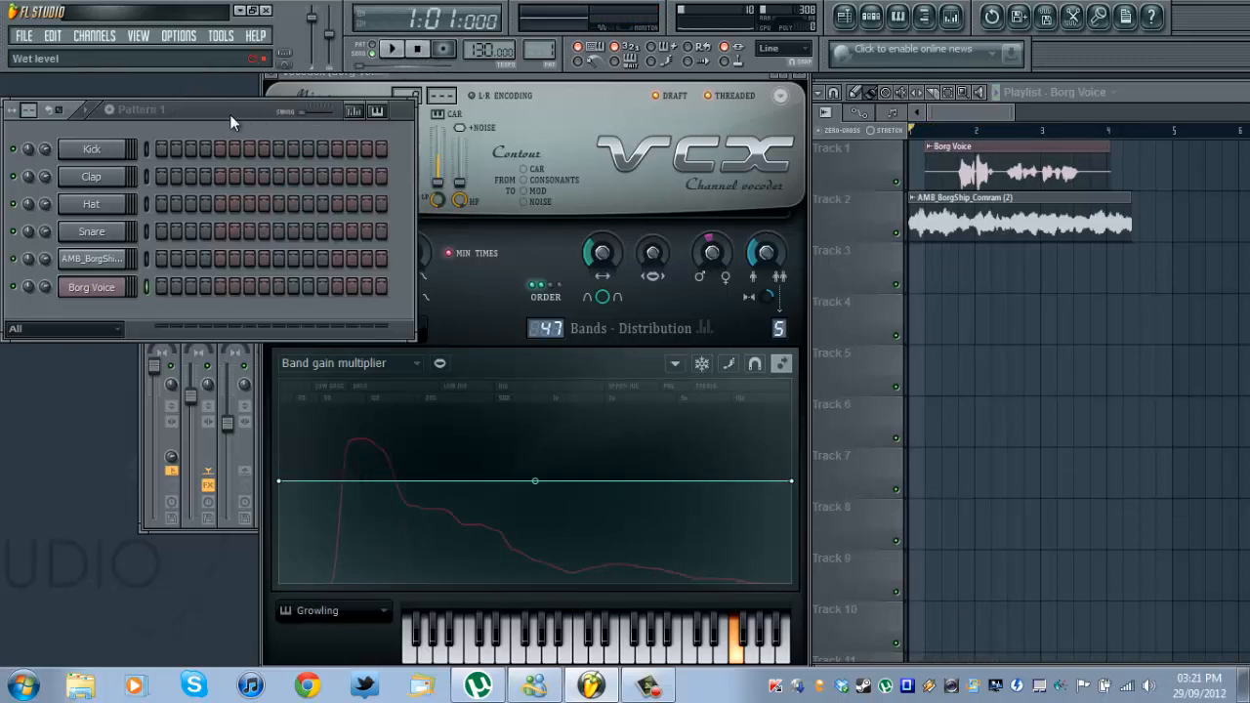
{"action": "left_click", "coordinate": [167, 442]}
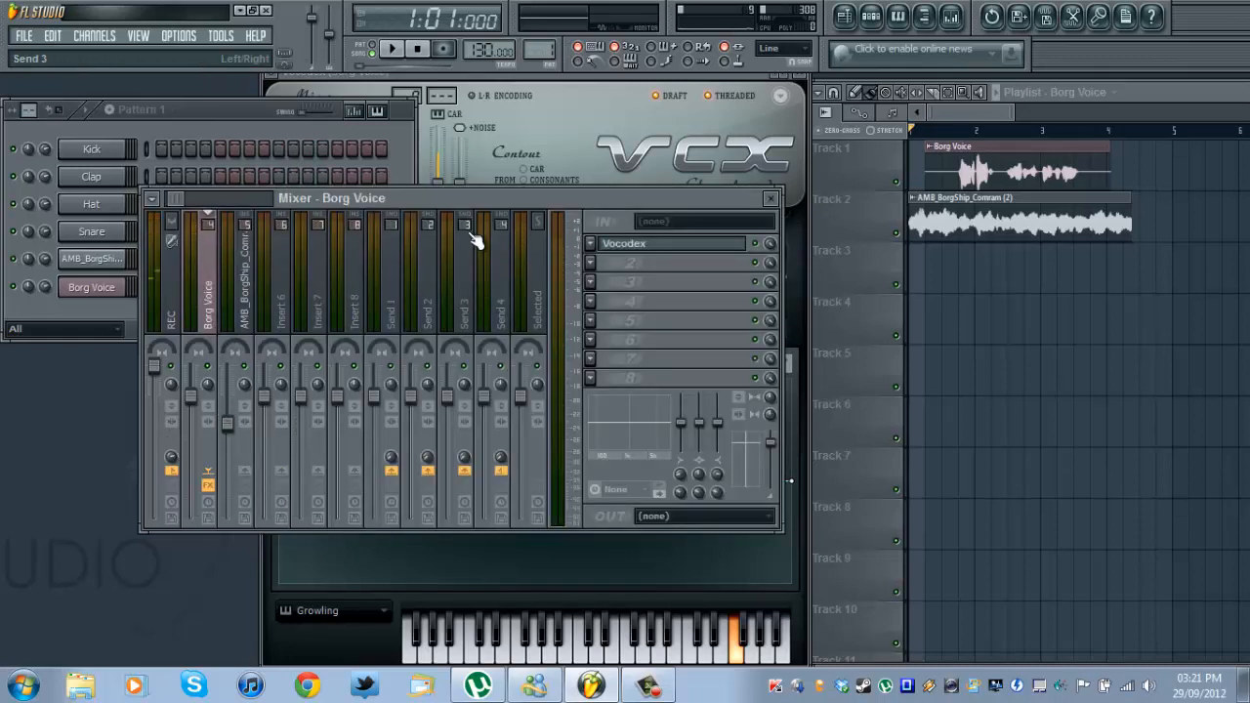
{"action": "left_click", "coordinate": [591, 263]}
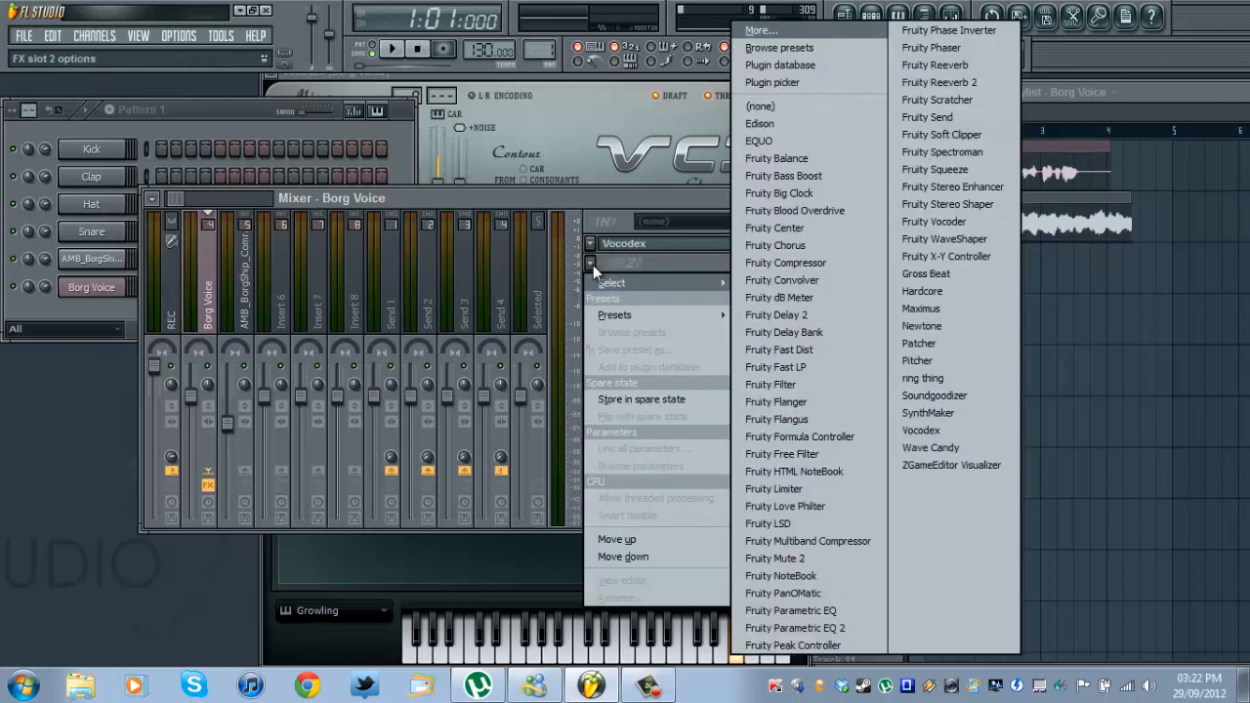
{"action": "left_click", "coordinate": [953, 83]}
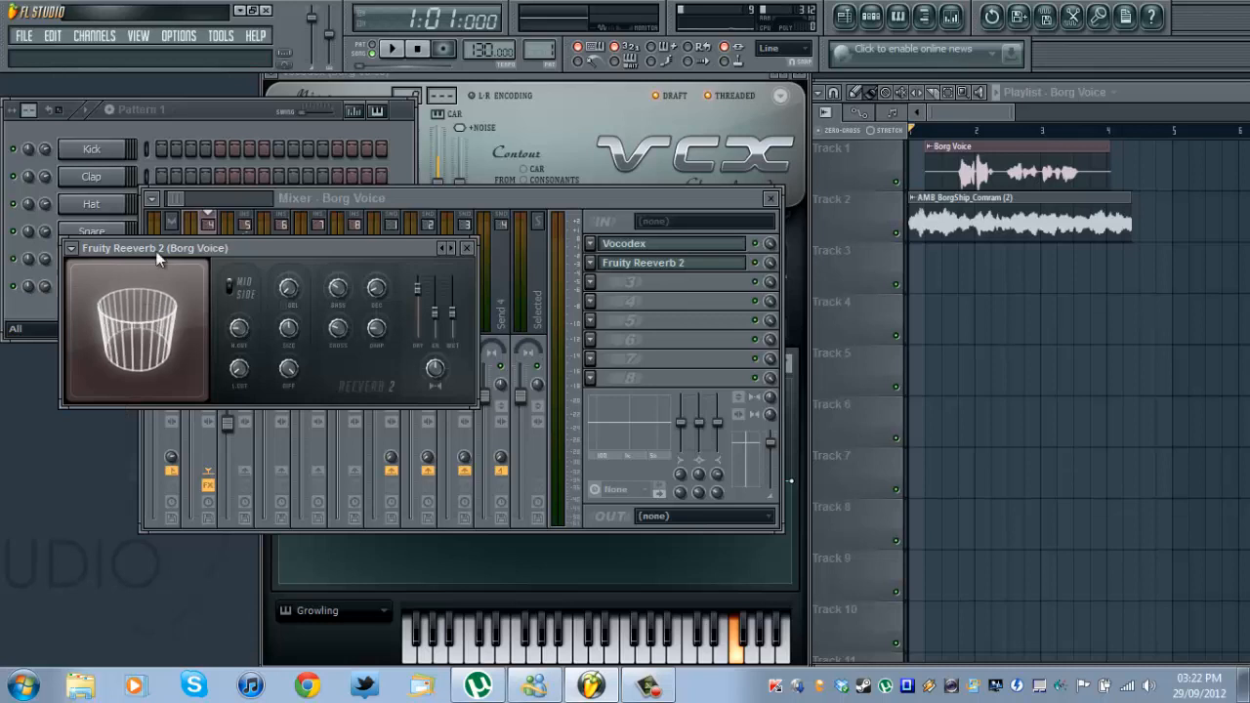
Step: Play the reverberated Borg Voice with the ambience track muted, and unmute it to hear both together
{"action": "left_click", "coordinate": [895, 233]}
{"action": "left_click", "coordinate": [390, 51]}
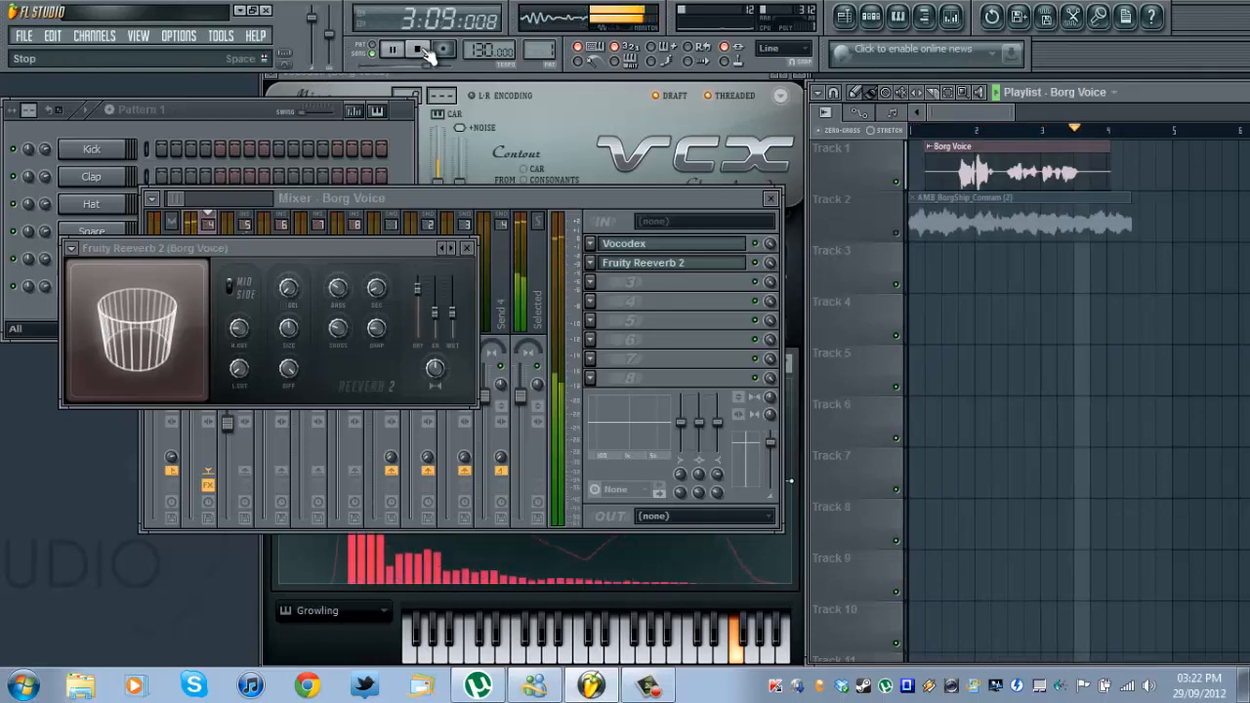
{"action": "left_click", "coordinate": [424, 51]}
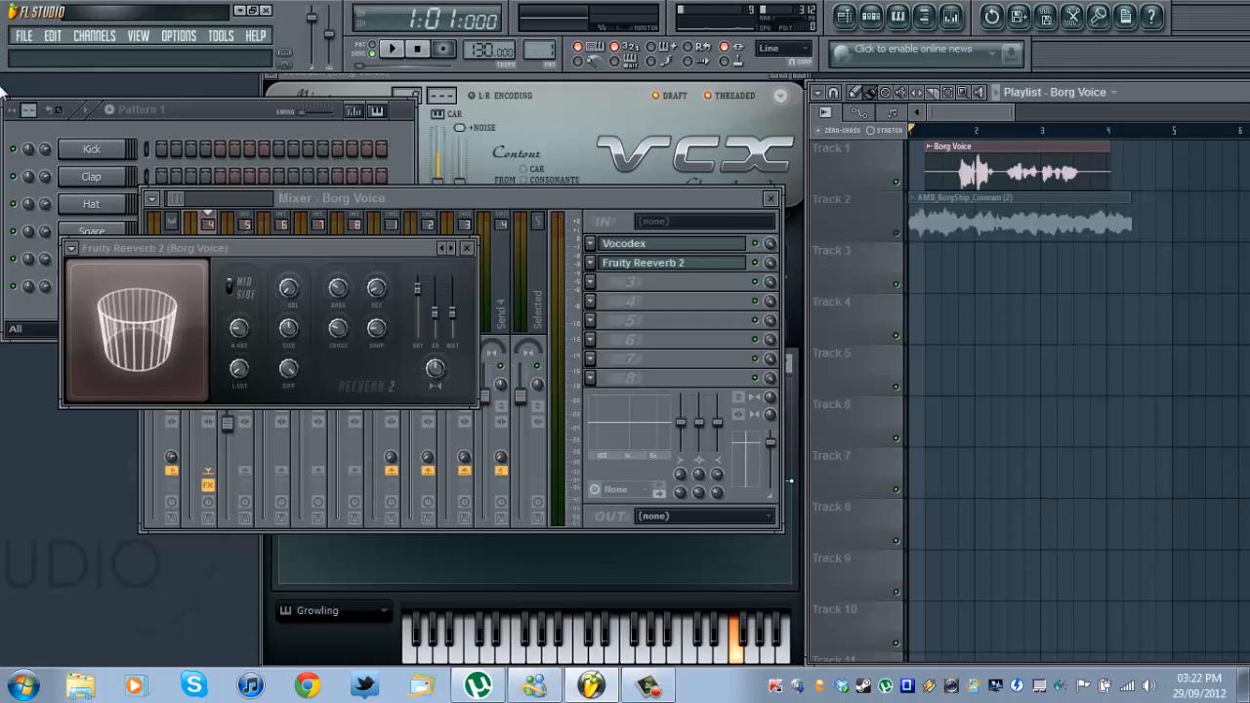
{"action": "left_click_drag", "start_coordinate": [906, 236], "coordinate": [906, 235]}
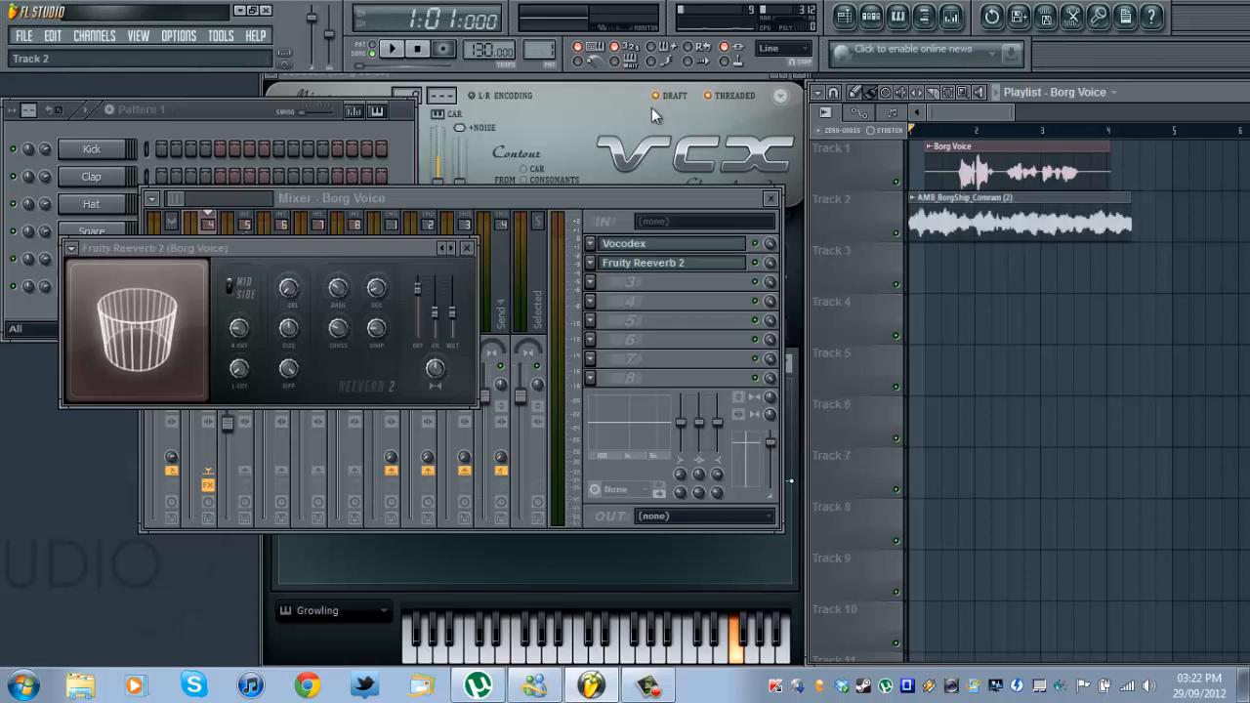
{"action": "left_click", "coordinate": [394, 51]}
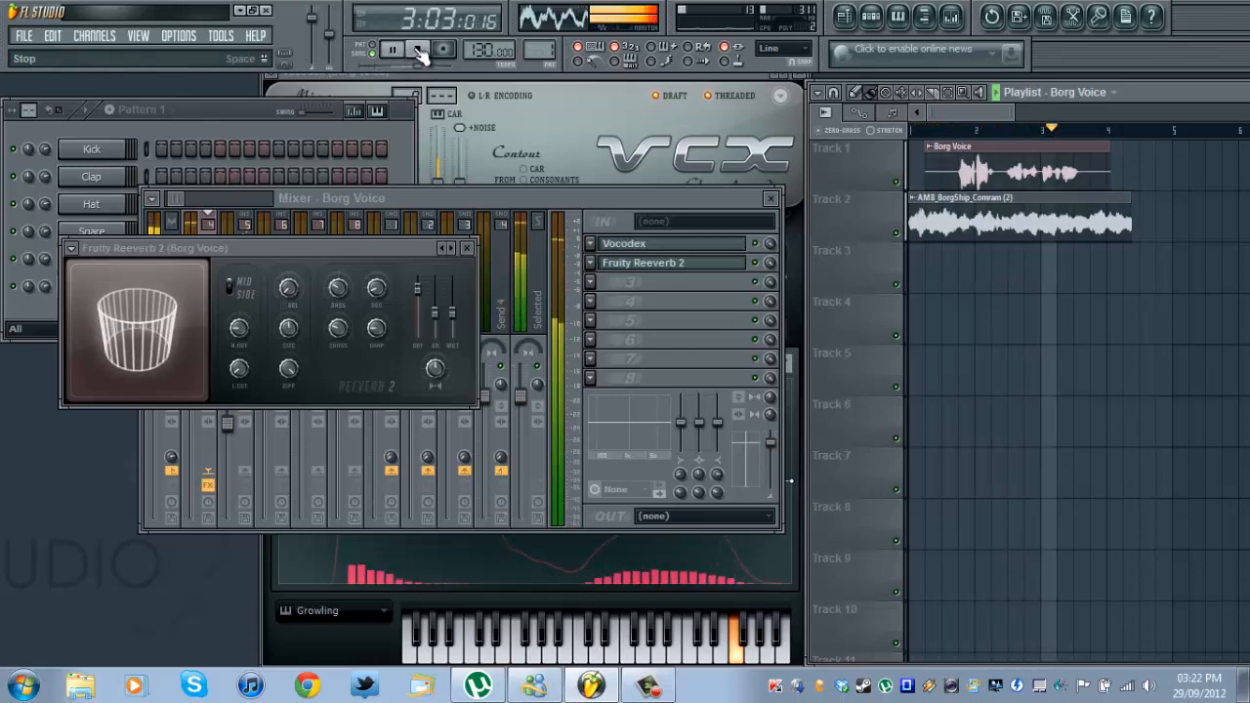
{"action": "left_click", "coordinate": [421, 51]}
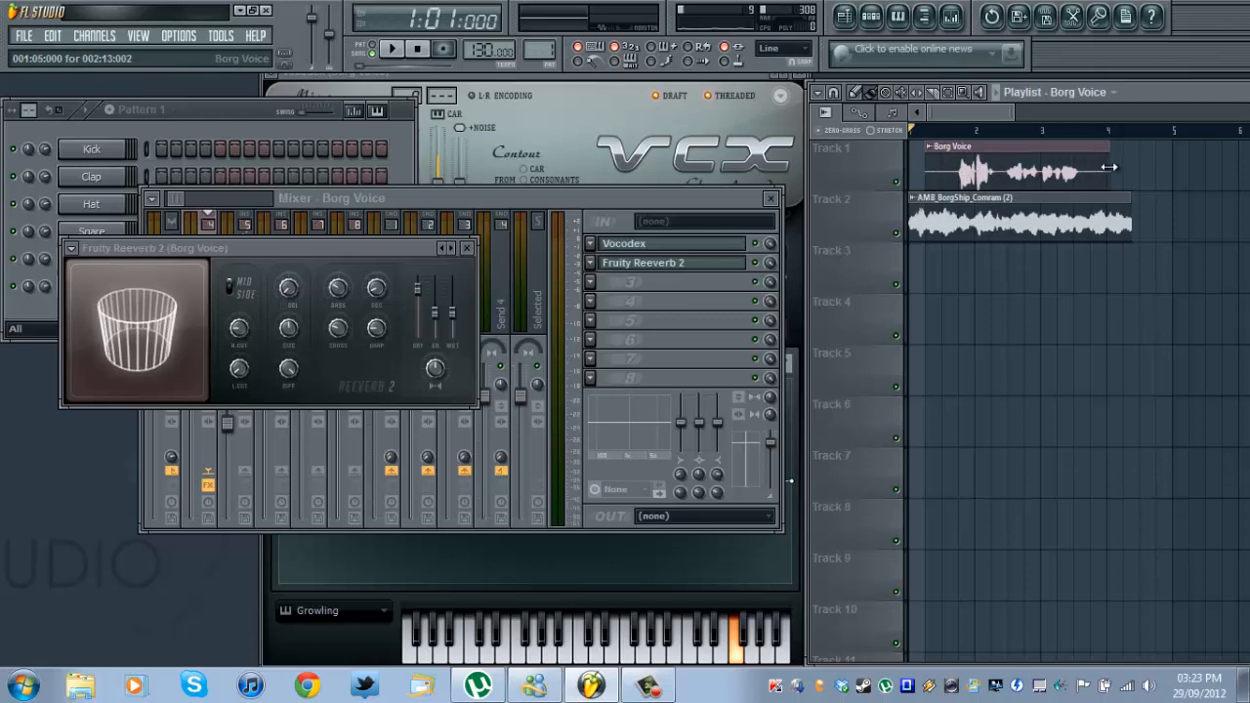
Step: Mute the ambience on Track 2 and play the Borg Voice on its own twice
{"action": "mouse_move", "coordinate": [1113, 176]}
{"action": "left_mouse_down"}
{"action": "mouse_move", "coordinate": [1124, 174]}
{"action": "mouse_move", "coordinate": [1111, 175]}
{"action": "left_mouse_up"}
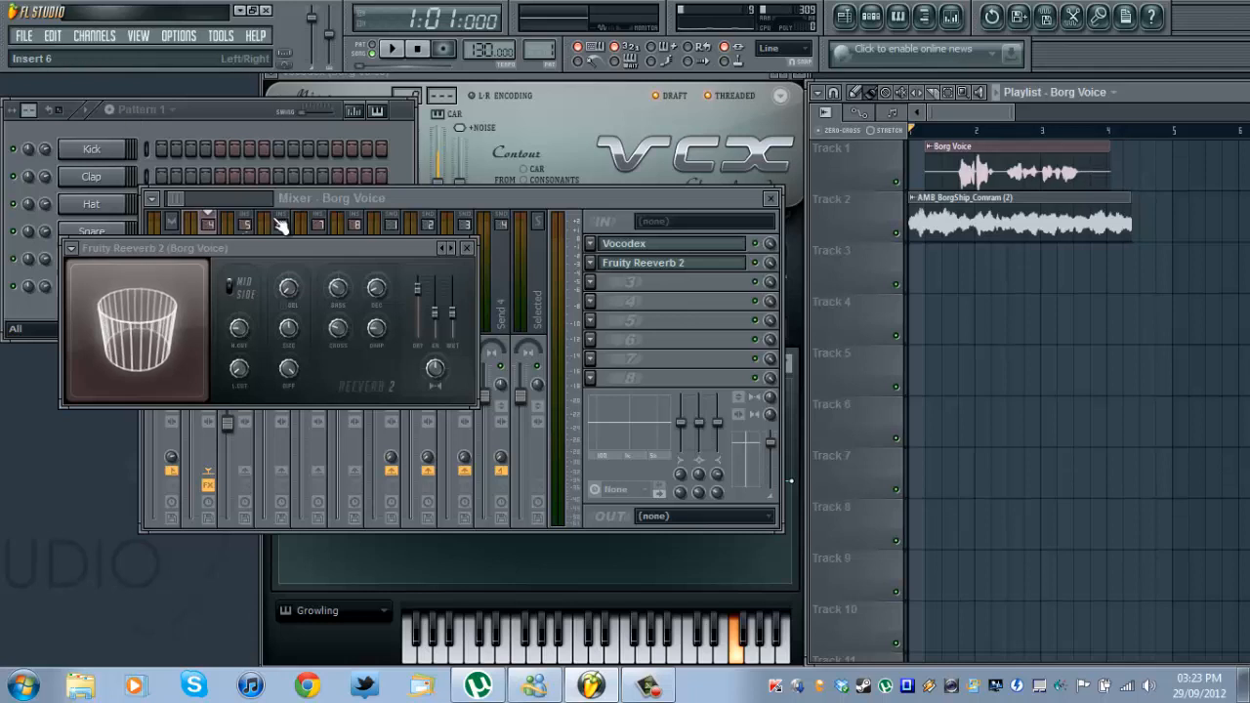
{"action": "left_click", "coordinate": [635, 200]}
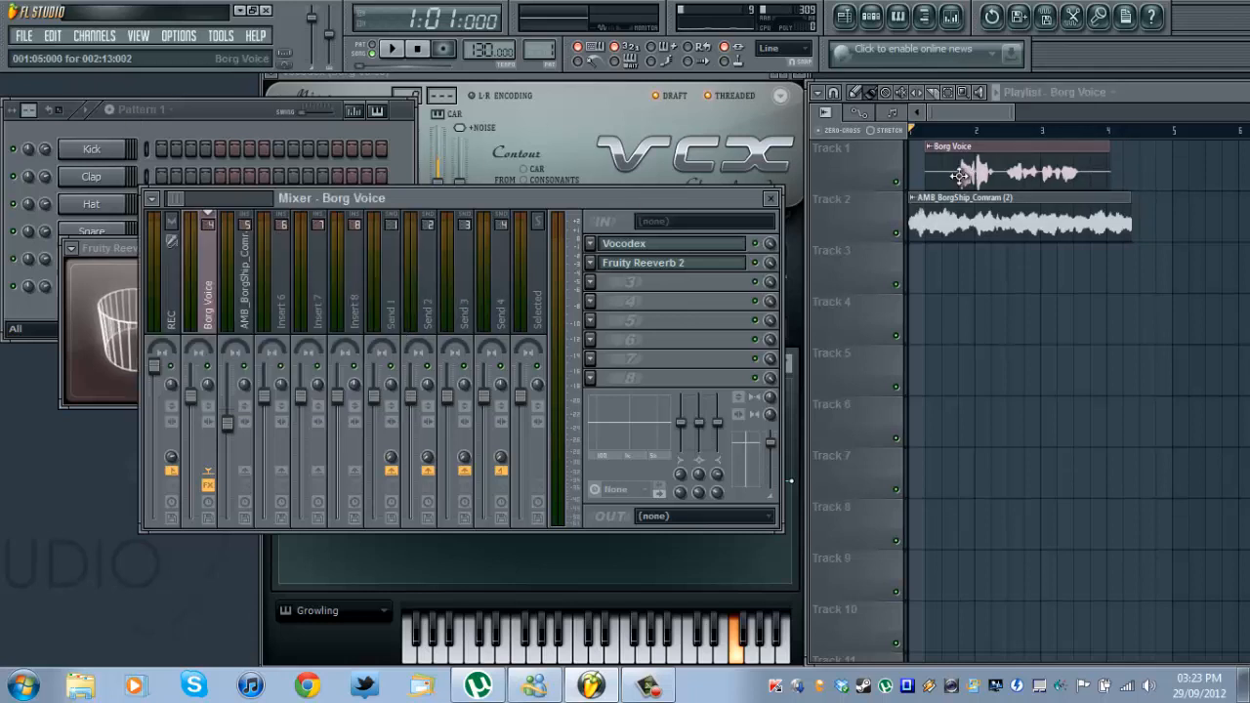
{"action": "left_click", "coordinate": [895, 235]}
{"action": "left_click", "coordinate": [392, 48]}
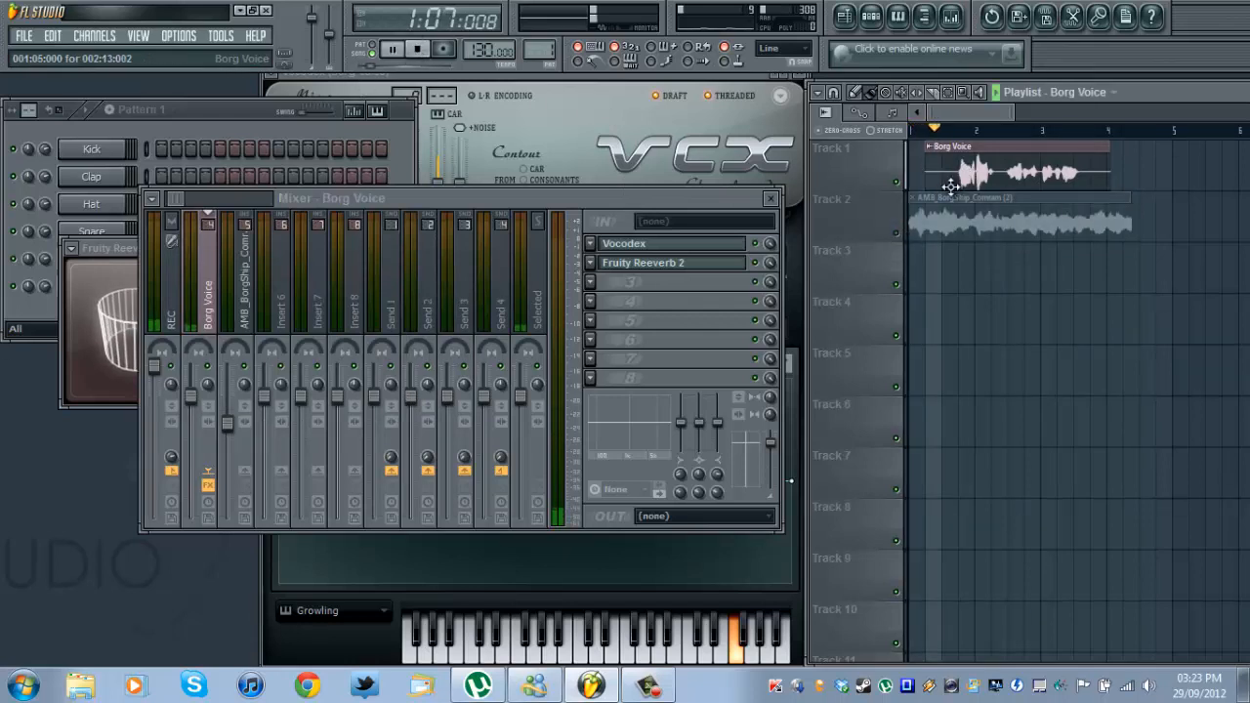
{"action": "left_click", "coordinate": [426, 54]}
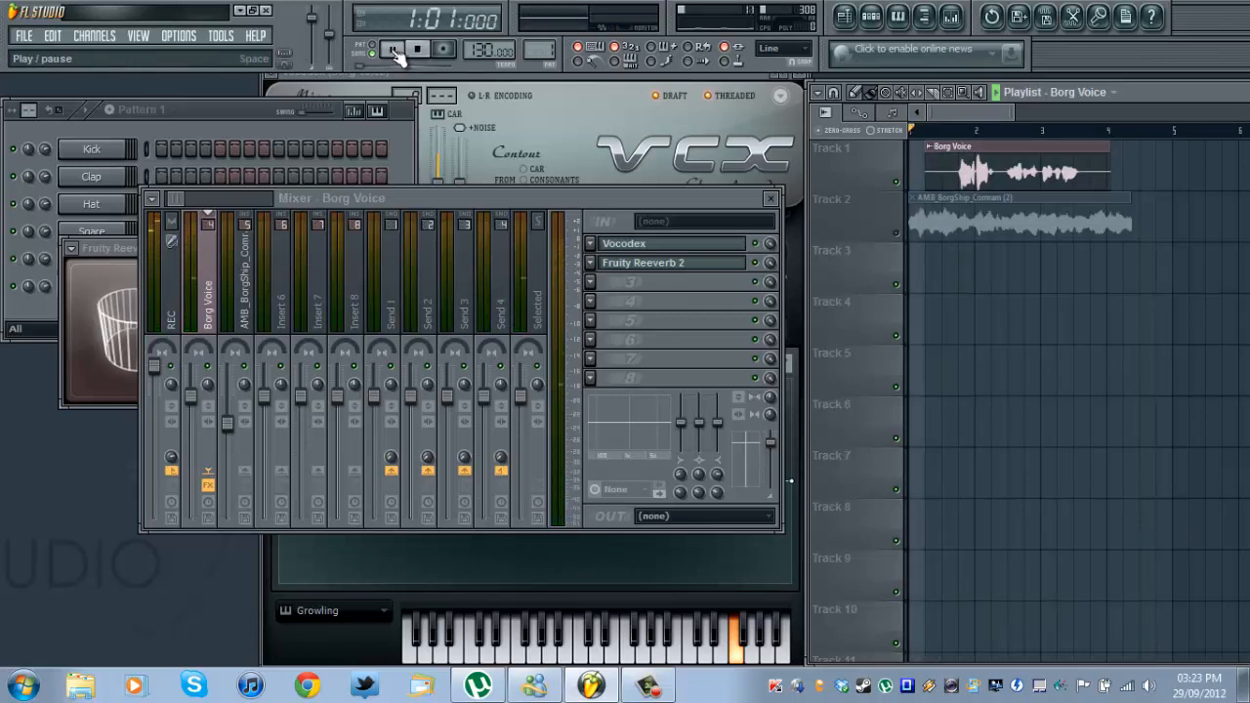
{"action": "left_click", "coordinate": [394, 51]}
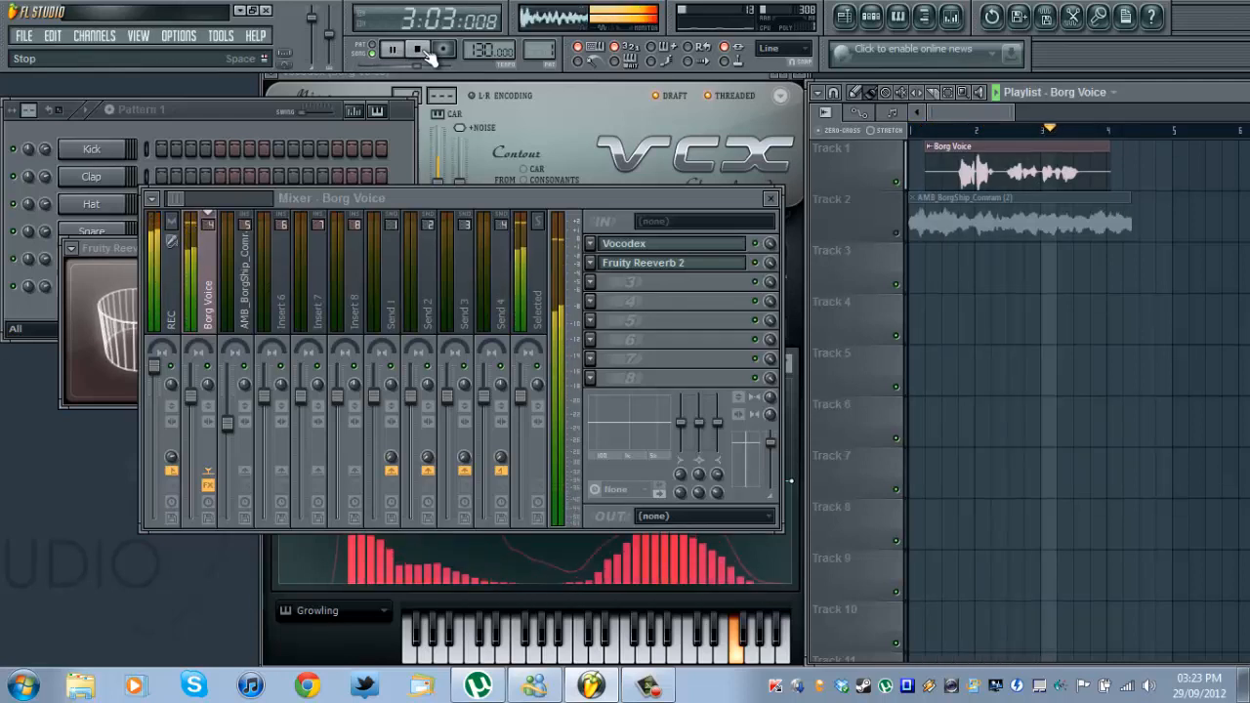
{"action": "left_click", "coordinate": [427, 52]}
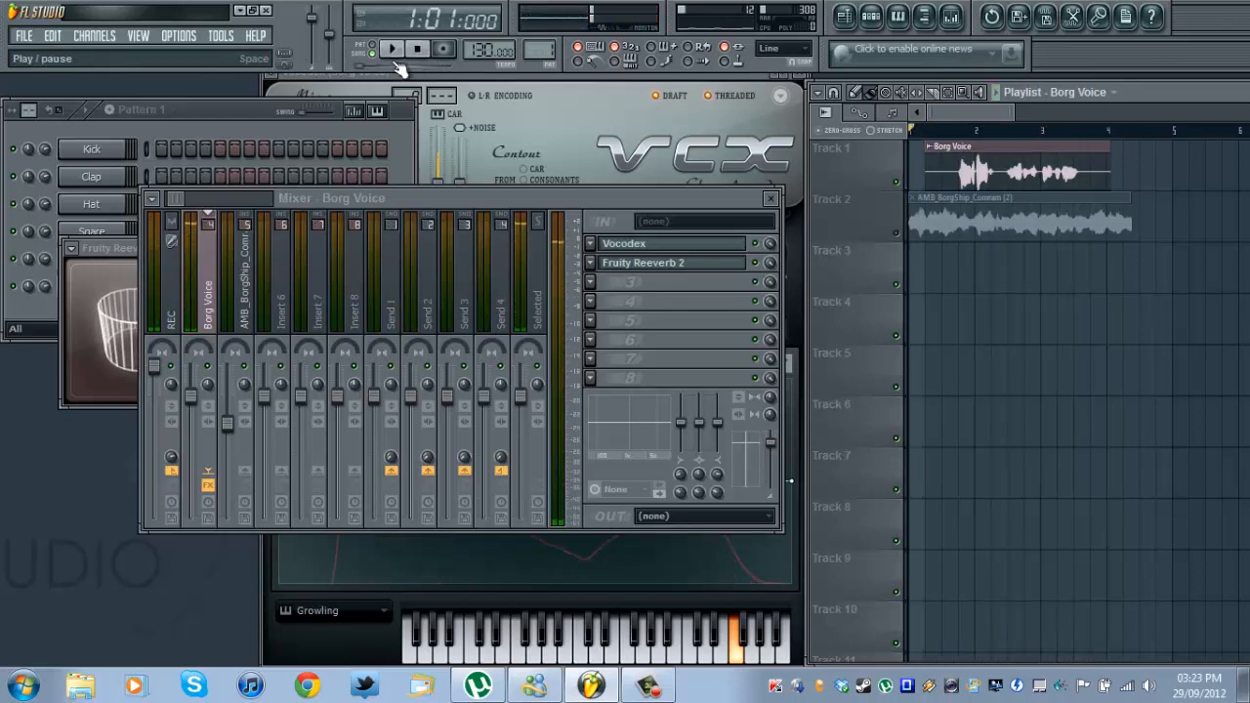
Step: Unmute Track 2 and play the voice and ambience mix
{"action": "left_click", "coordinate": [896, 235]}
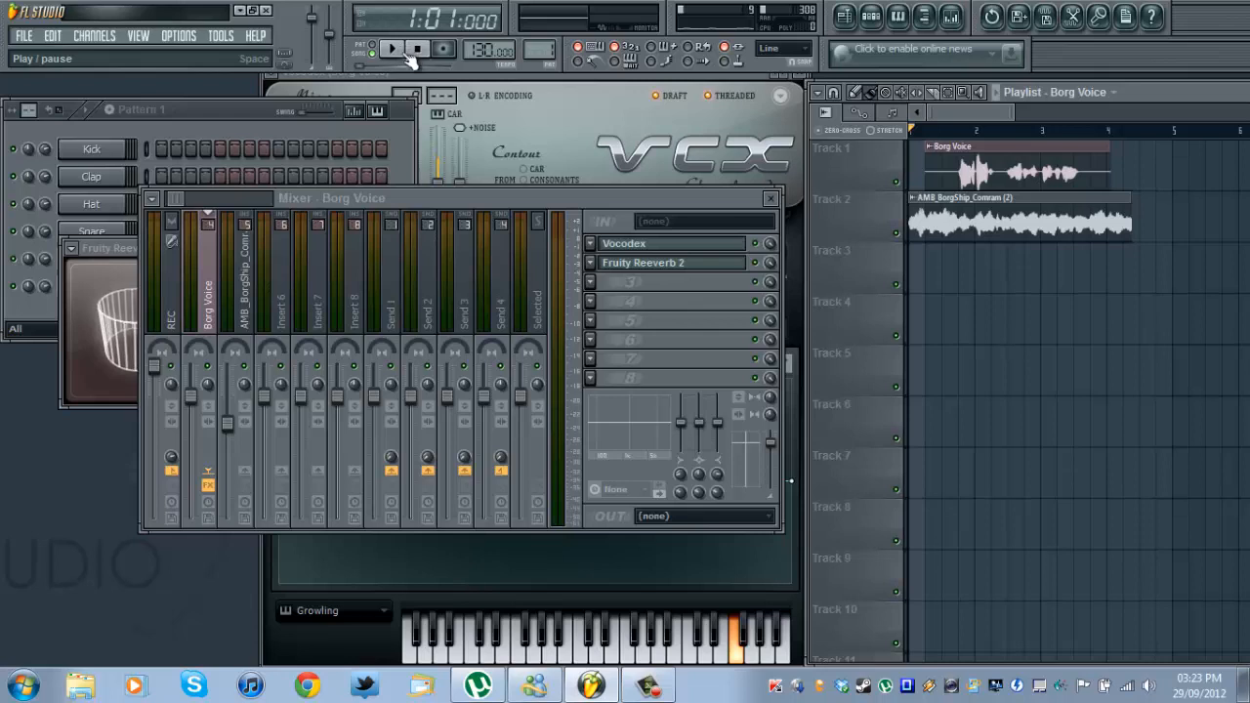
{"action": "left_click", "coordinate": [407, 53]}
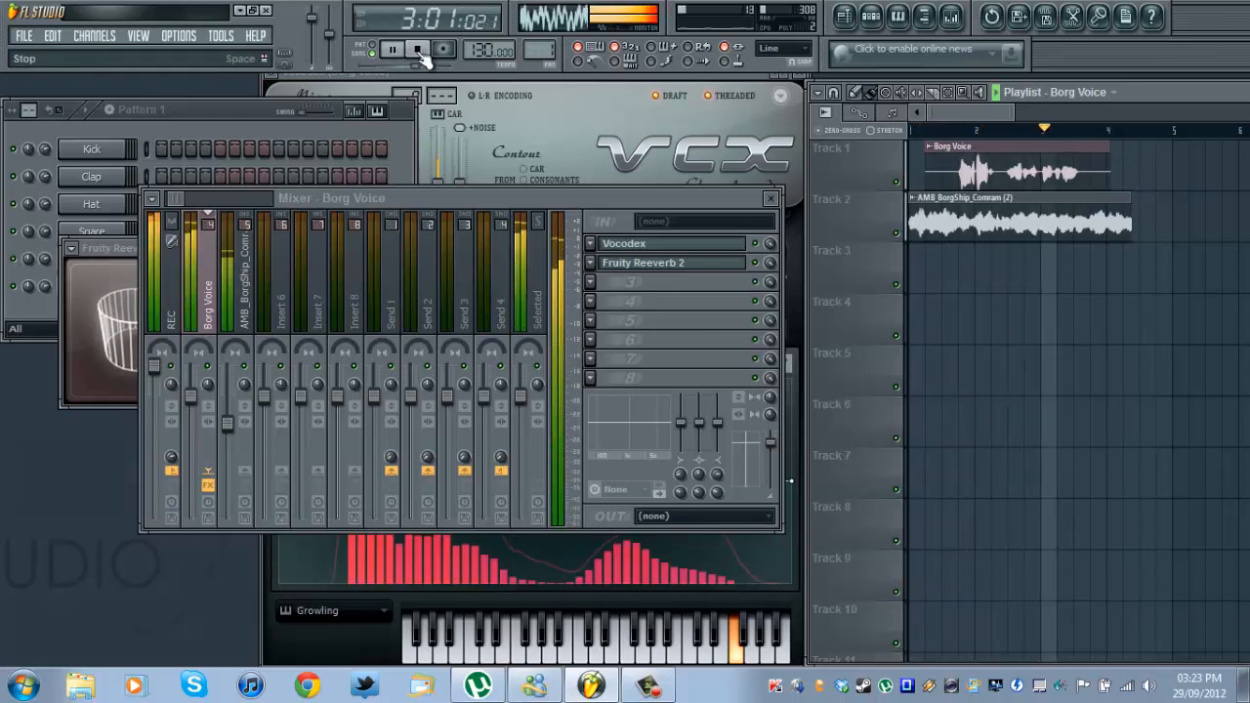
{"action": "left_click", "coordinate": [420, 52]}
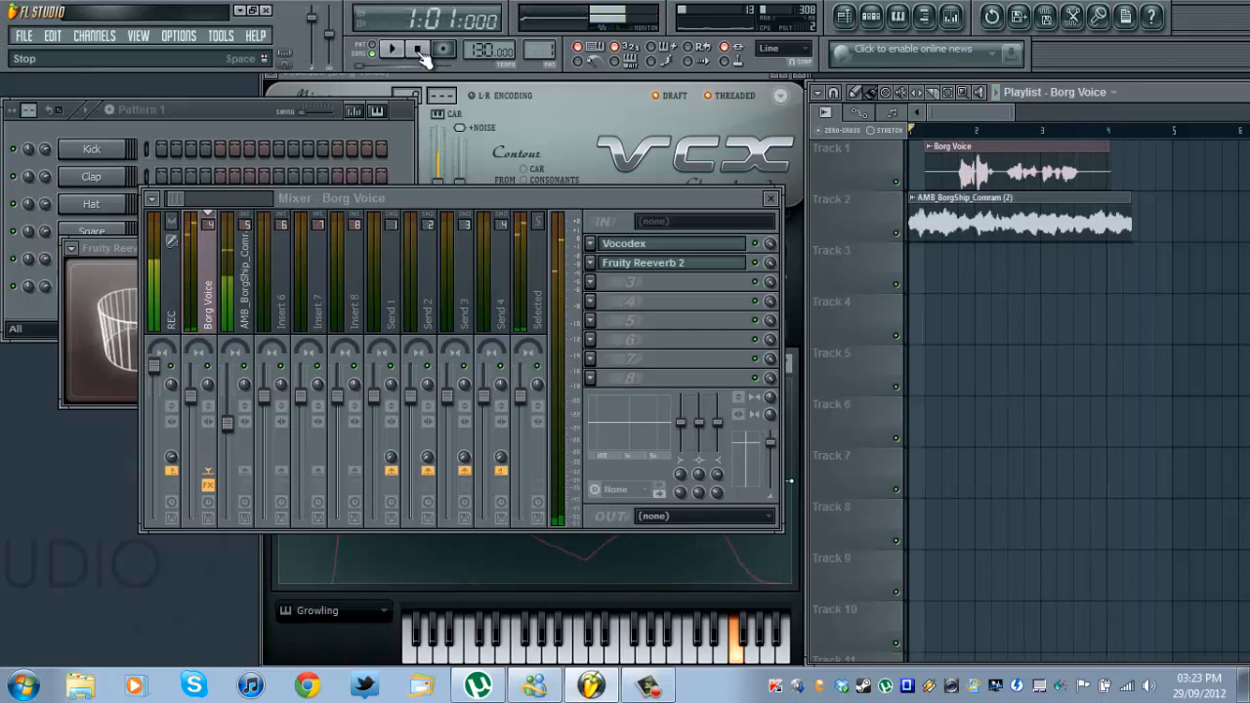
{"action": "left_click", "coordinate": [404, 200]}
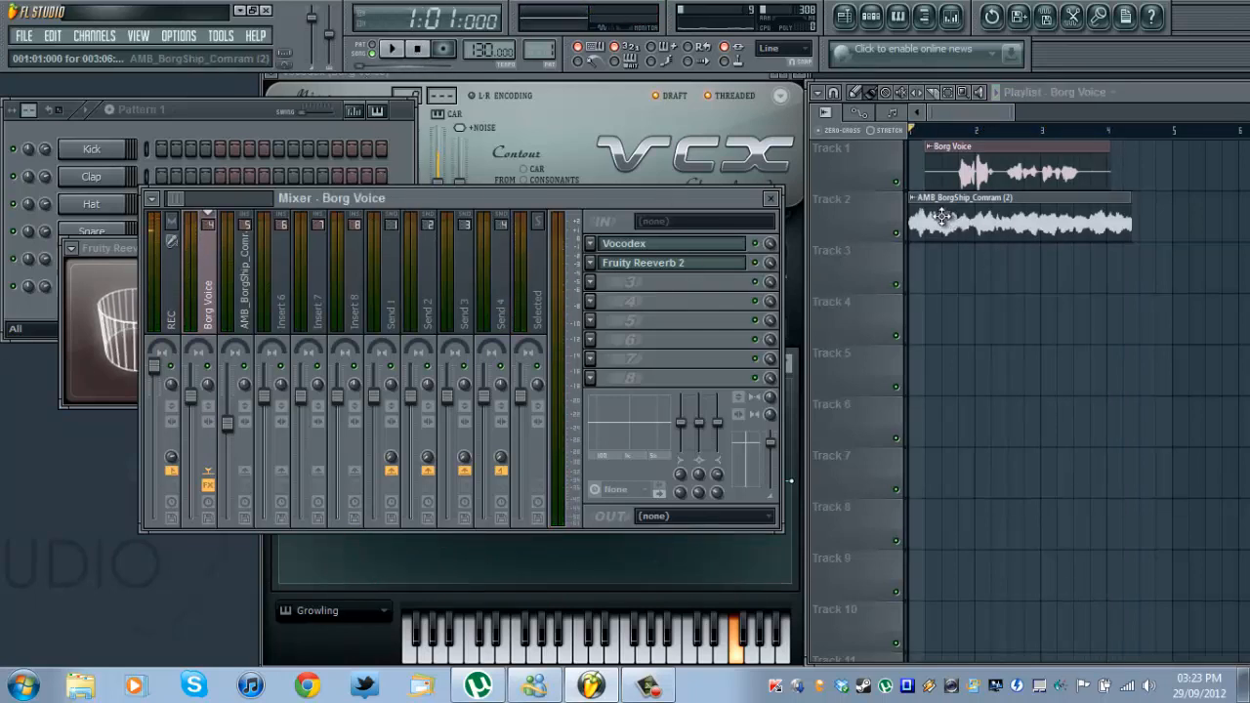
Step: Look through the plugin options and presets available for Fruity Reeverb 2 without loading one
{"action": "left_click", "coordinate": [100, 253]}
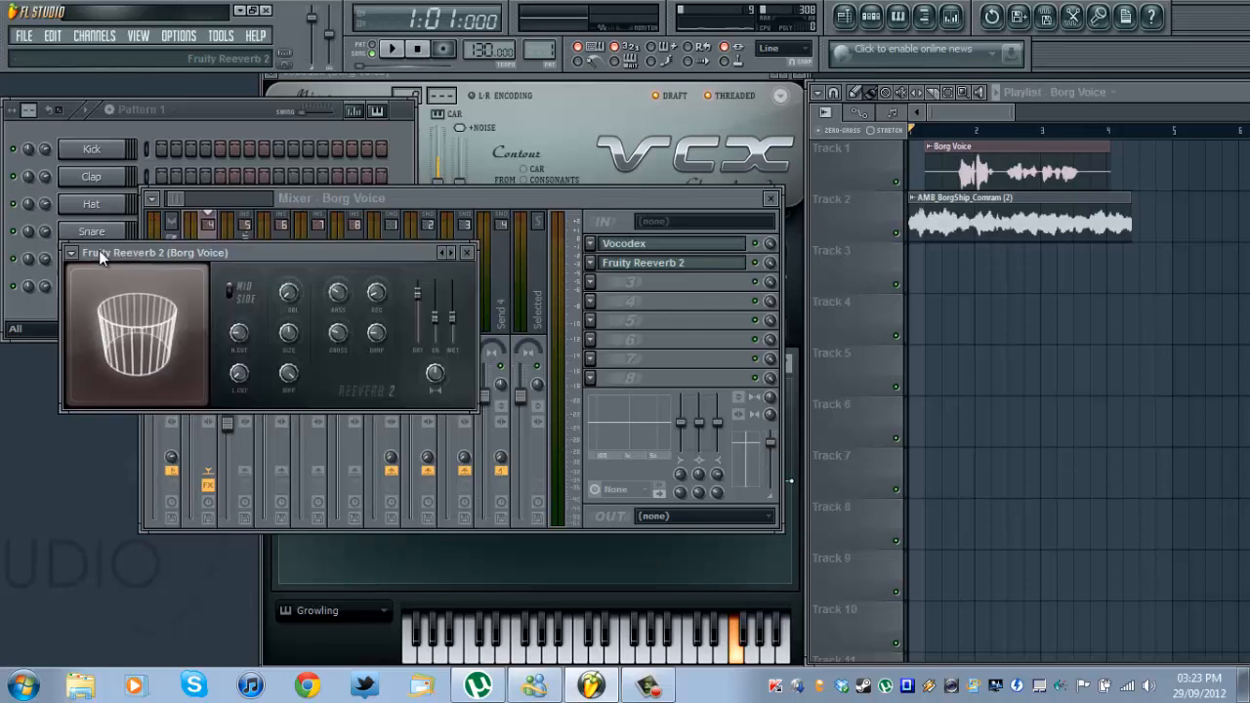
{"action": "left_click", "coordinate": [74, 260]}
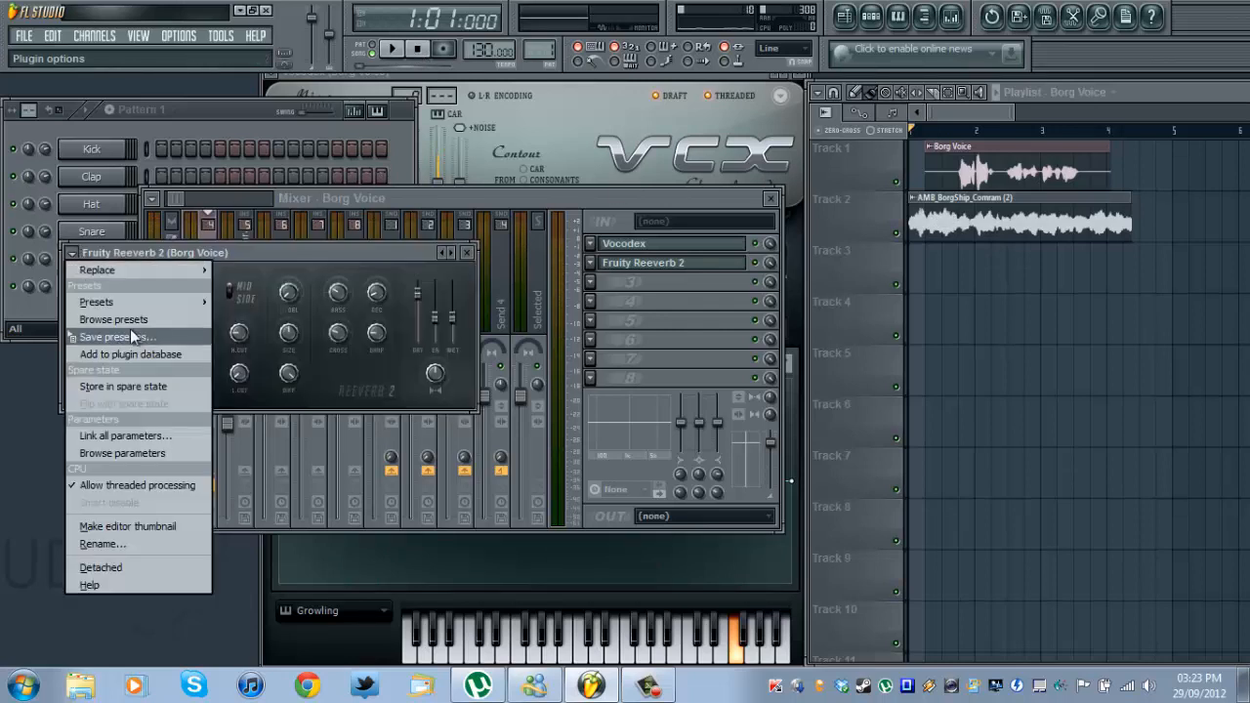
{"action": "left_click", "coordinate": [327, 258]}
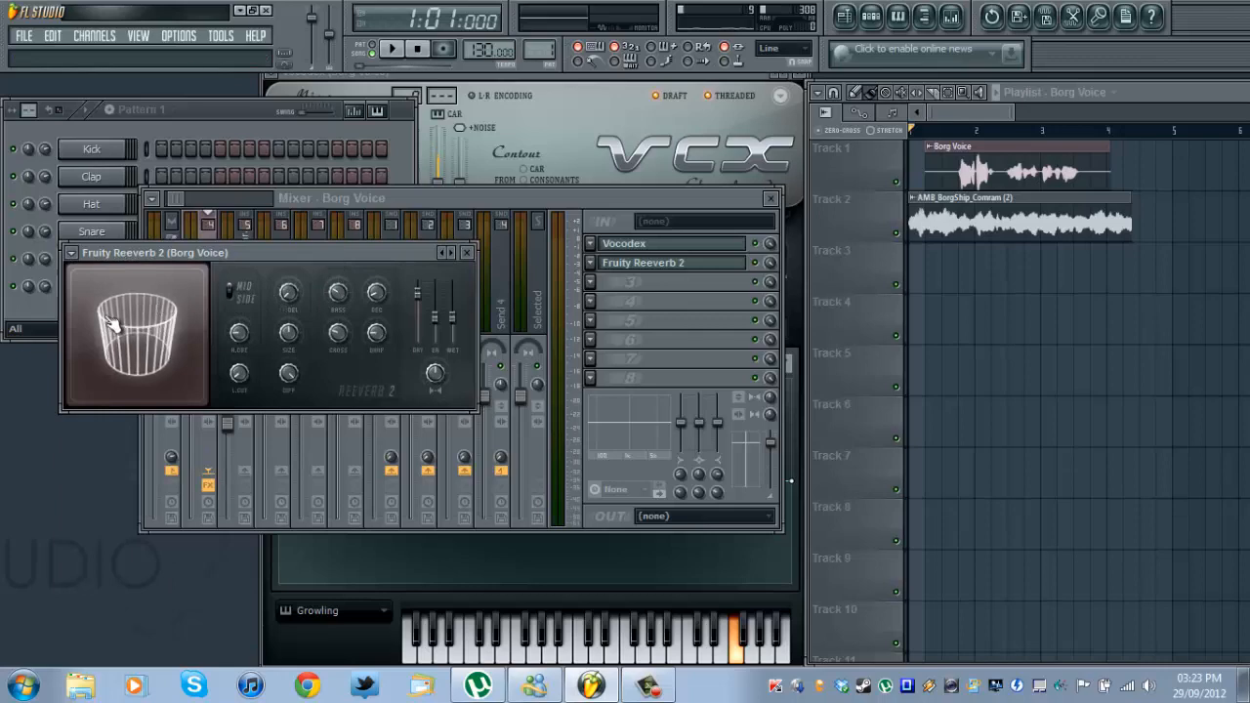
{"action": "left_click", "coordinate": [70, 253]}
{"action": "mouse_move", "coordinate": [117, 302]}
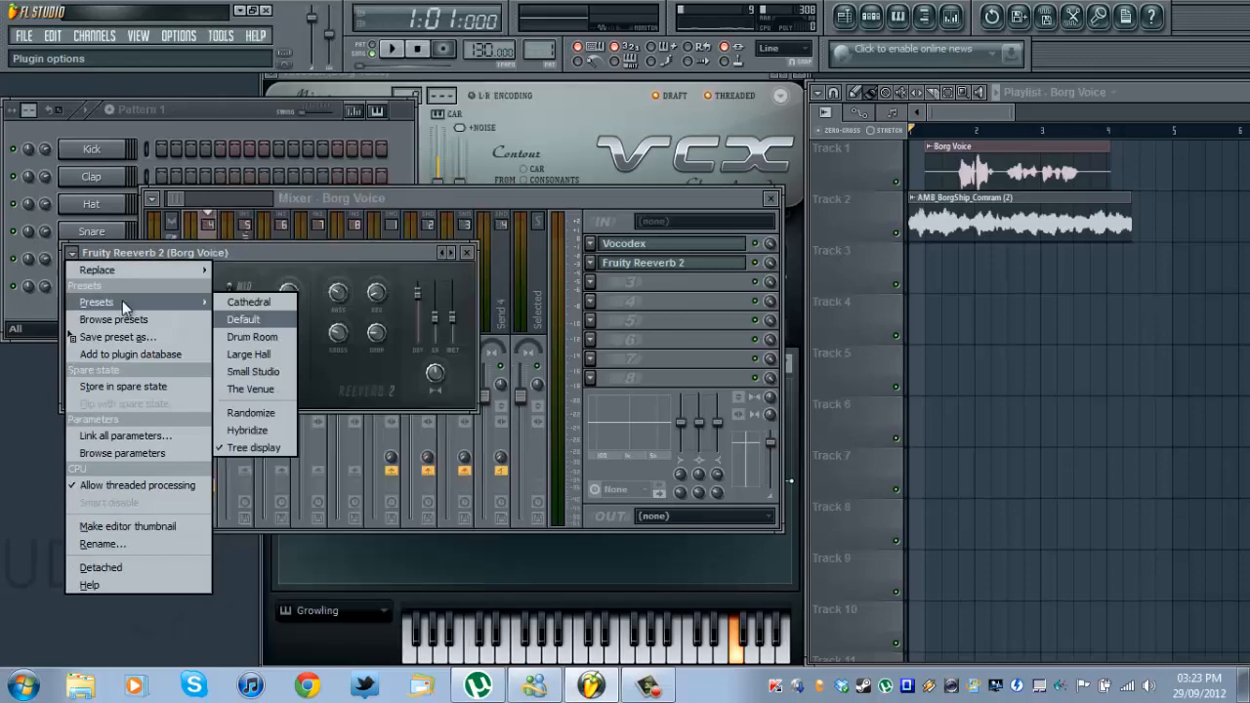
{"action": "left_click", "coordinate": [295, 260]}
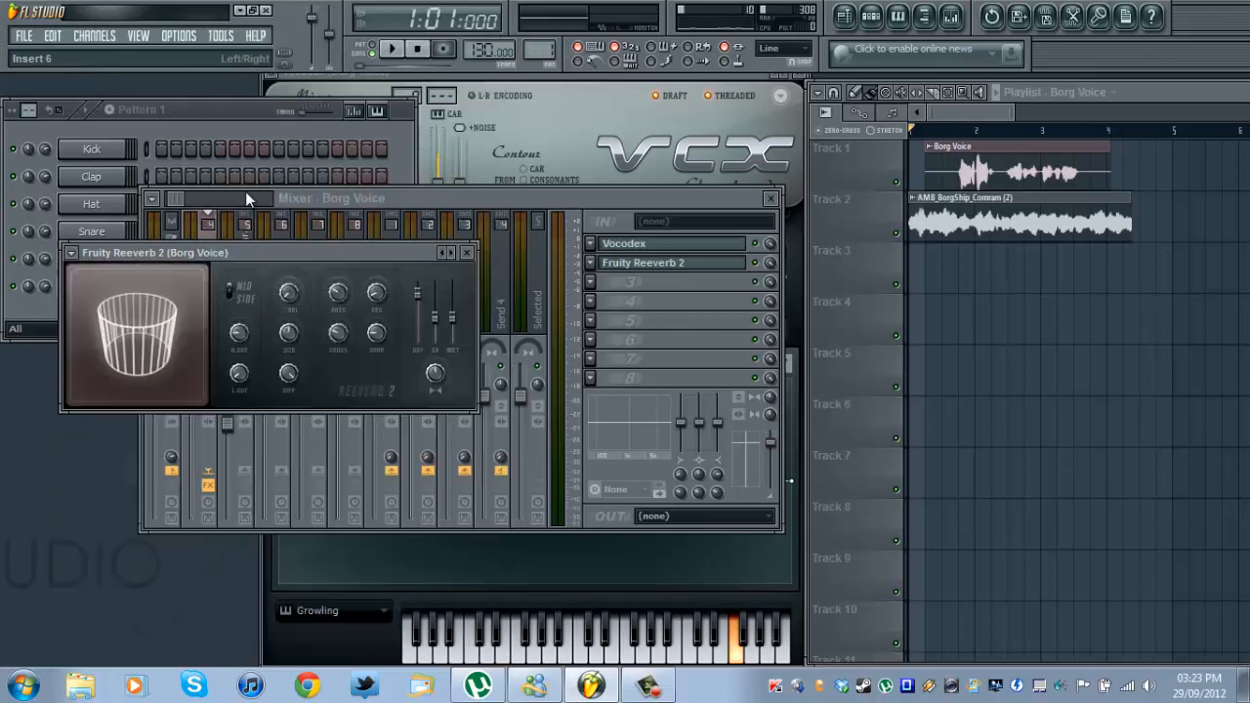
Step: Bring Vocodex to the front and view the dialog for saving its settings as a preset, closing it without saving
{"action": "left_click", "coordinate": [654, 197]}
{"action": "left_click", "coordinate": [581, 117]}
{"action": "left_click", "coordinate": [274, 78]}
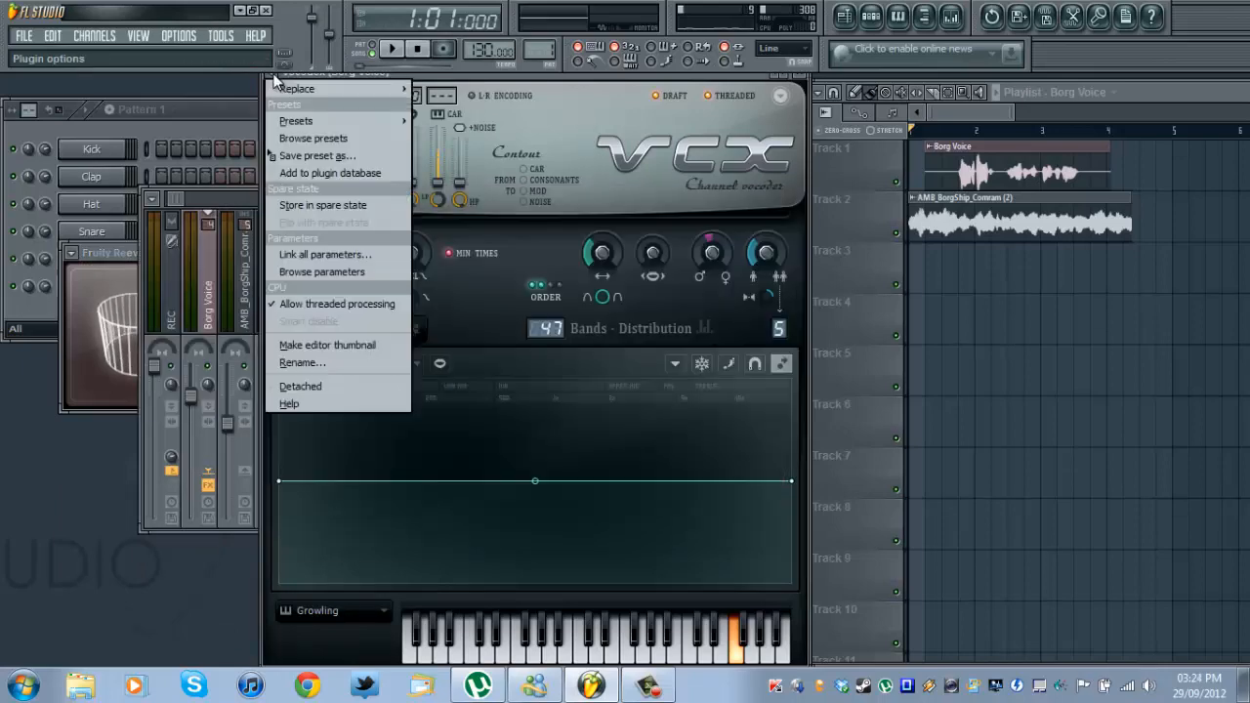
{"action": "left_click", "coordinate": [364, 160]}
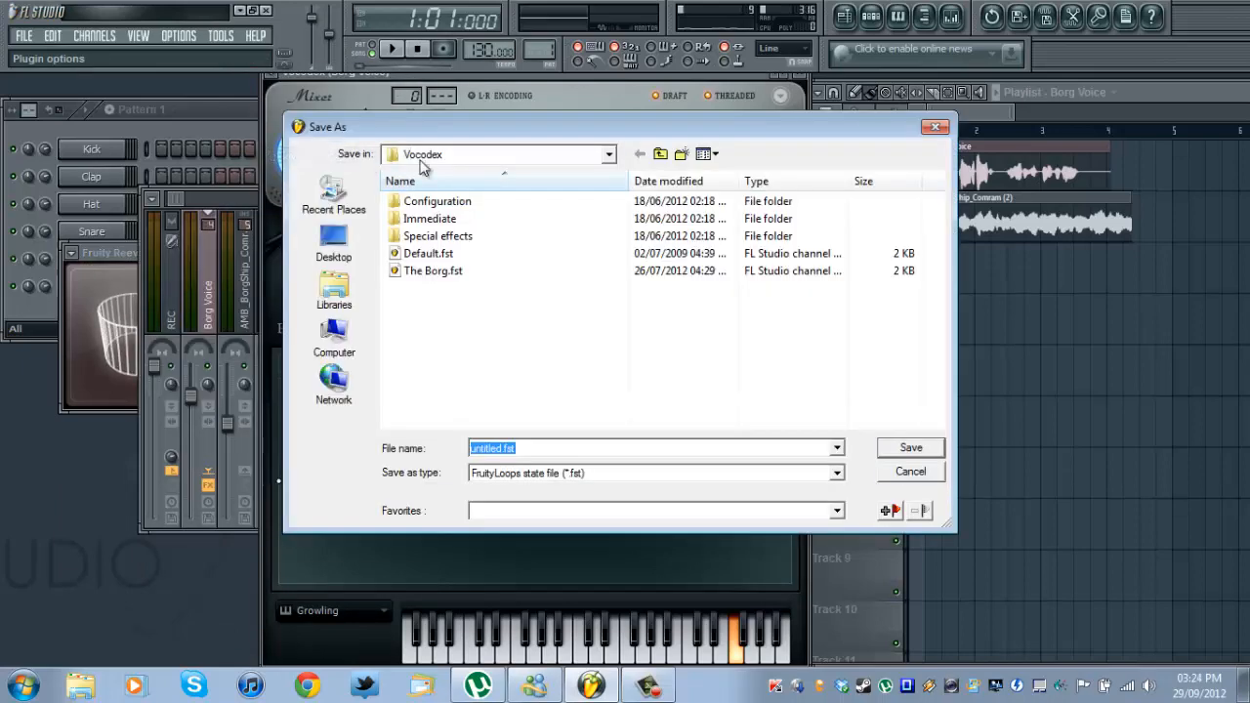
{"action": "left_click", "coordinate": [908, 469]}
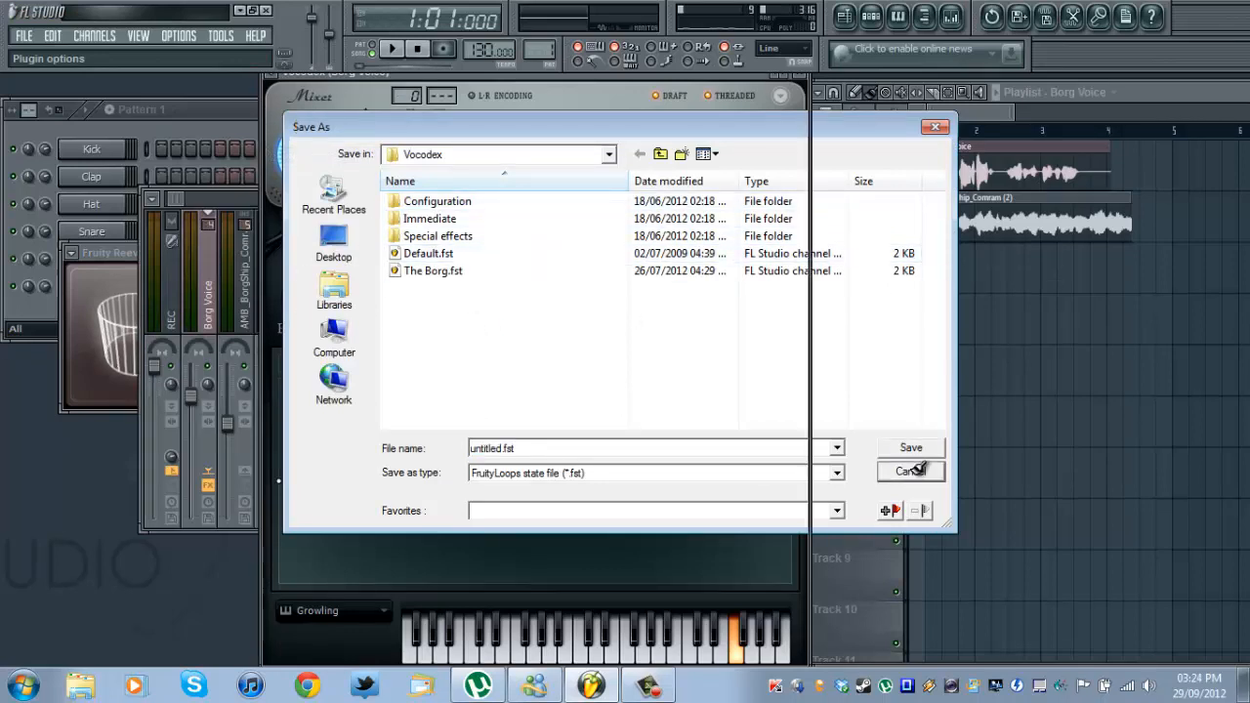
Step: Load the saved preset The Borg into Vocodex on the Borg Voice track
{"action": "left_click", "coordinate": [275, 83]}
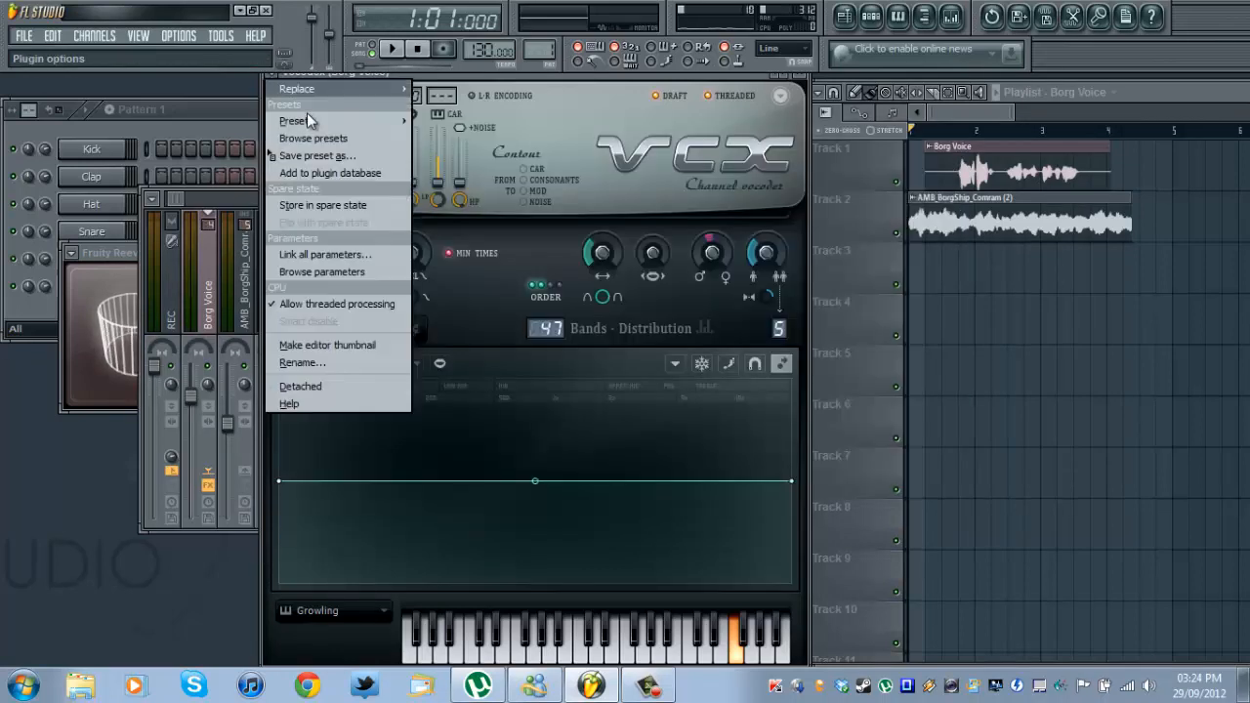
{"action": "mouse_move", "coordinate": [307, 121]}
{"action": "left_click", "coordinate": [467, 185]}
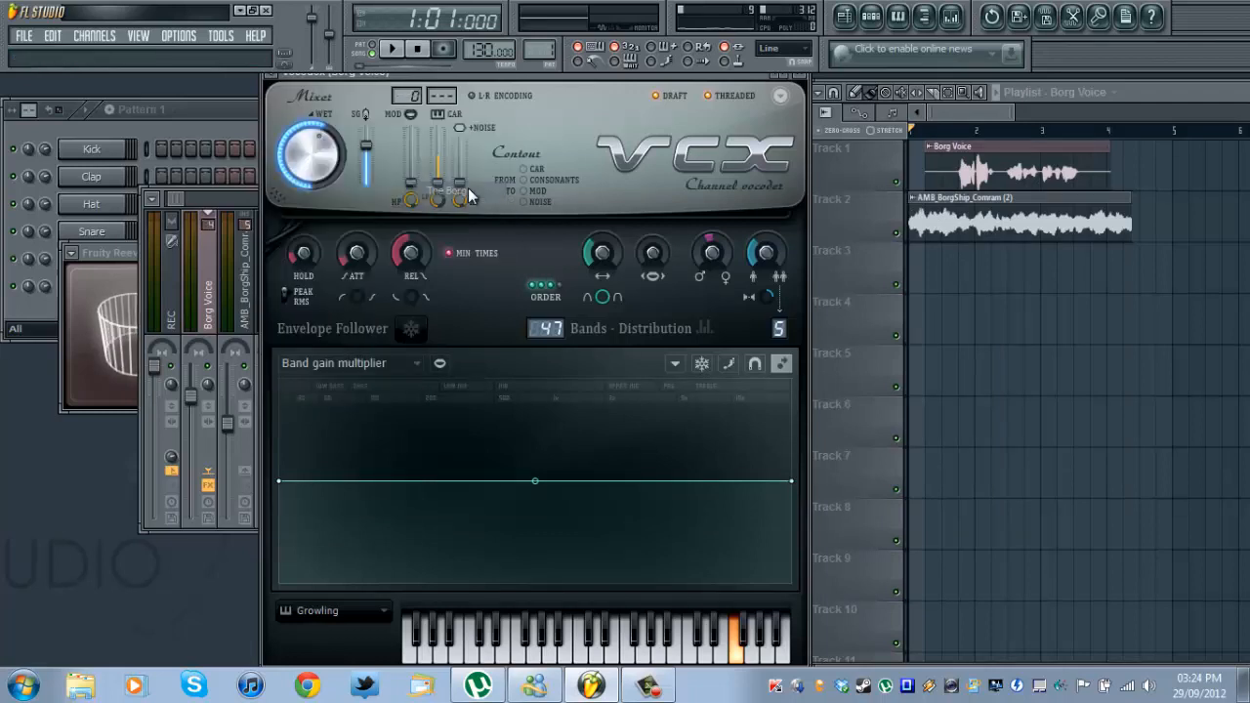
Step: Play the voice and ambience mix twice with The Borg preset loaded, stopping playback each time
{"action": "left_click", "coordinate": [393, 49]}
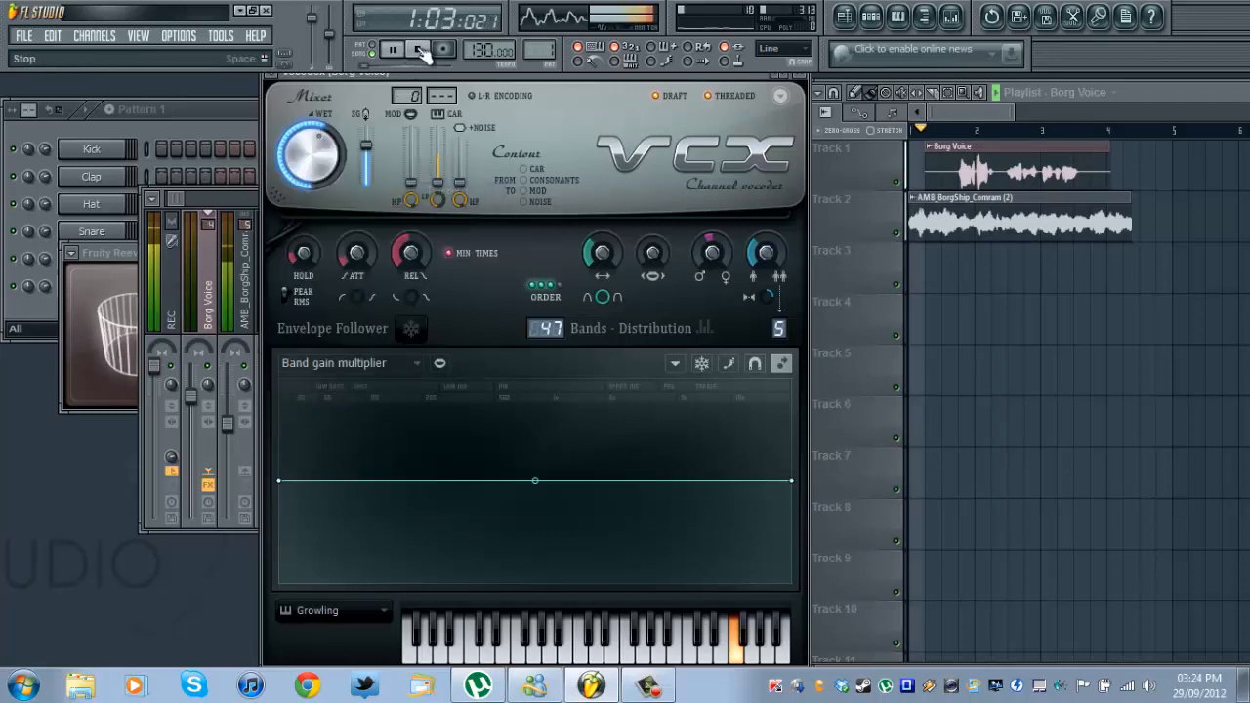
{"action": "left_click", "coordinate": [420, 49]}
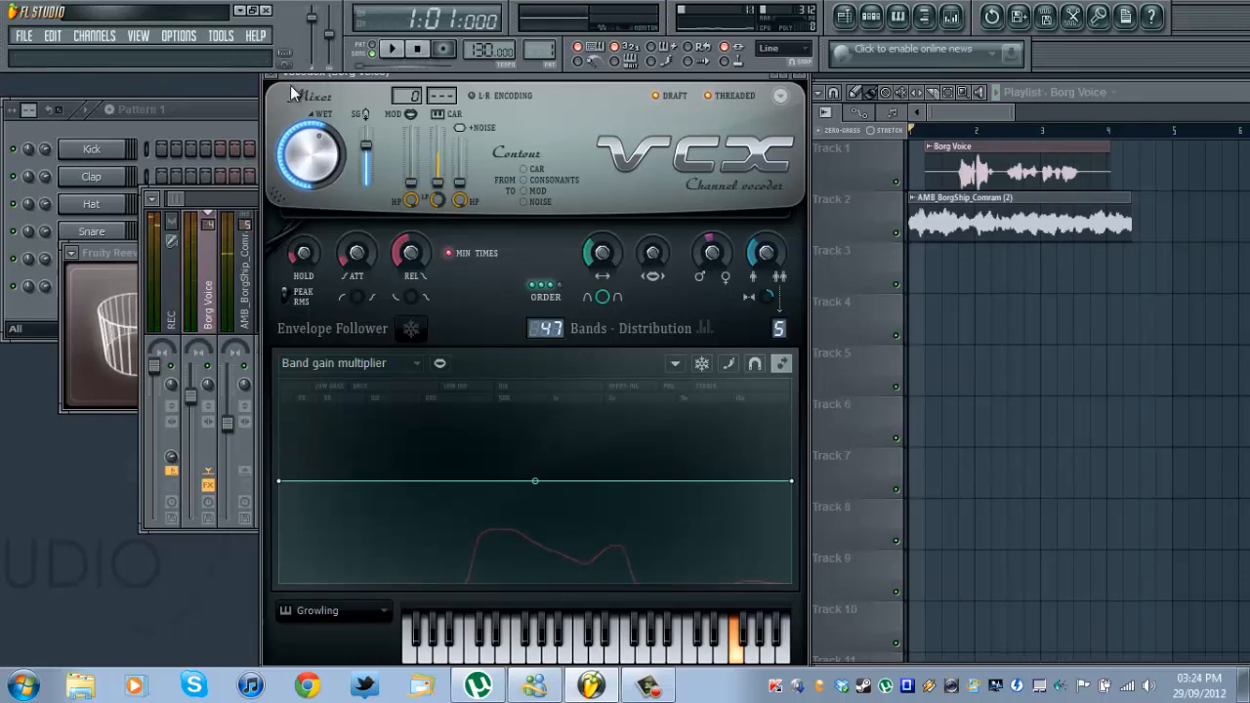
{"action": "left_click", "coordinate": [401, 49]}
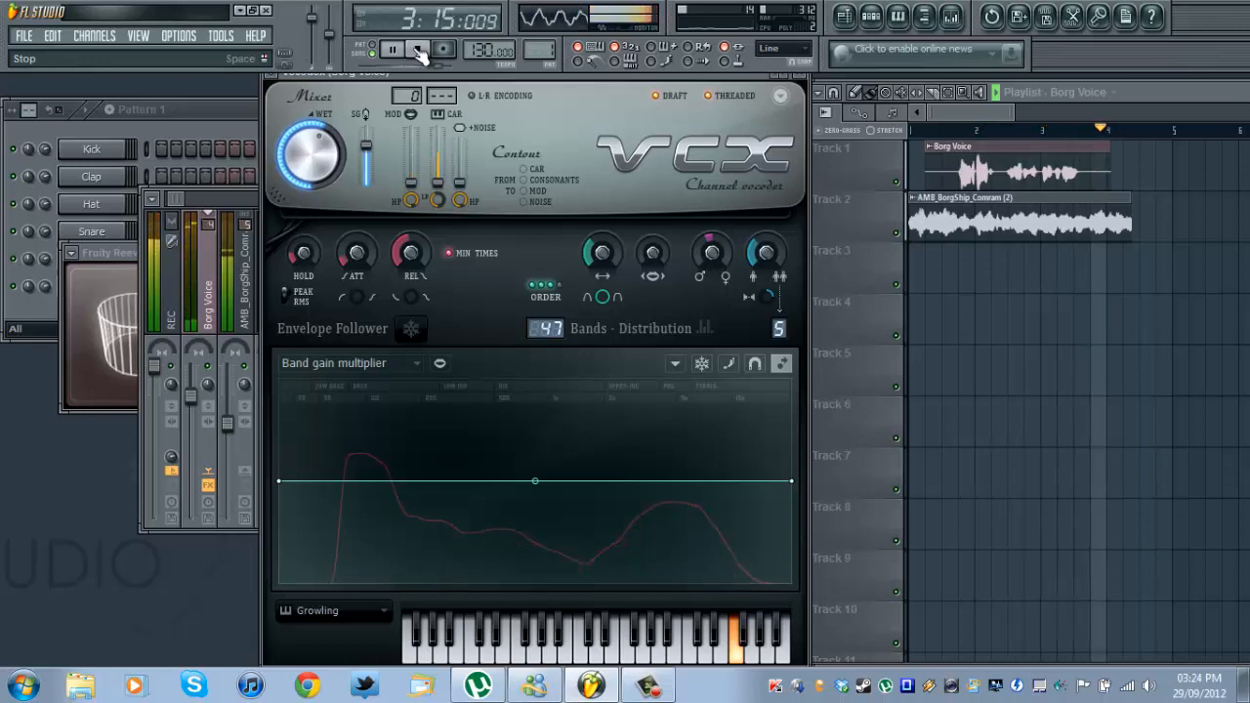
{"action": "left_click", "coordinate": [417, 49]}
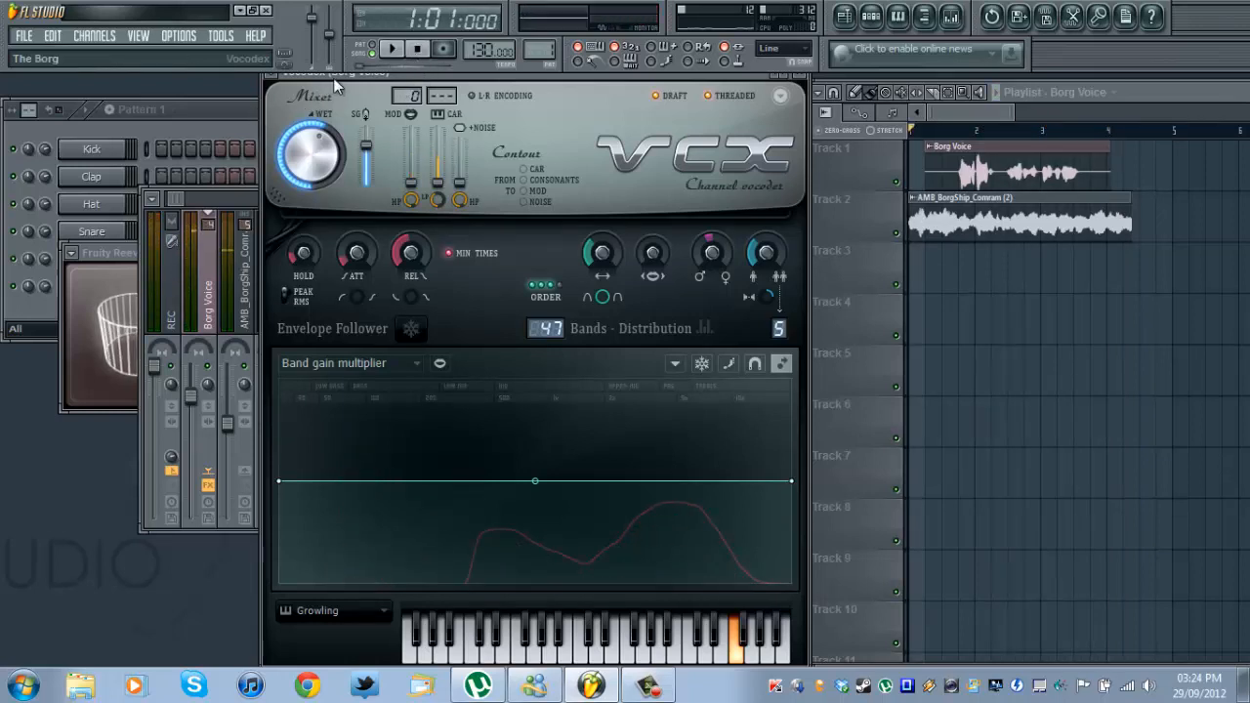